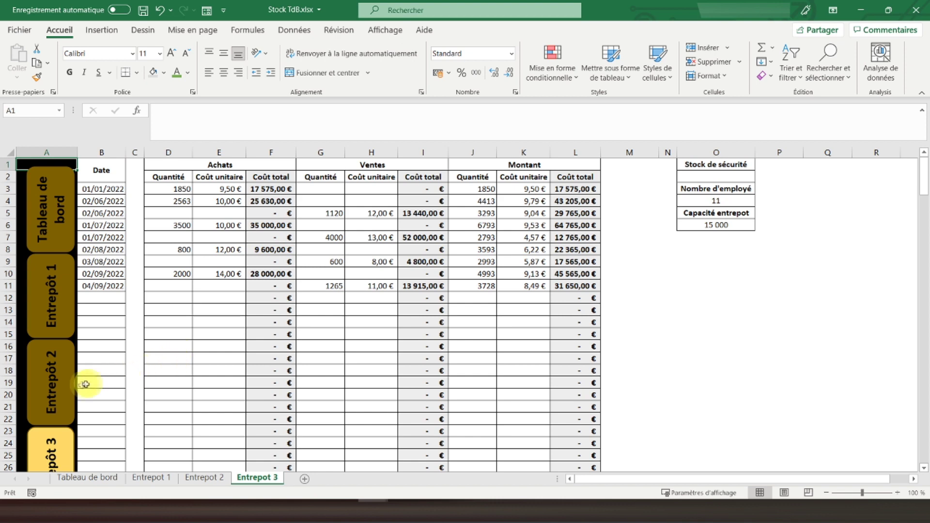
# - View the Entrepôt 2, Entrepôt 1 and Tableau de bord sheets of the example stock workbook using its in-sheet navigation
pyautogui.click(54, 392)
pyautogui.click(57, 318)
pyautogui.click(60, 221)
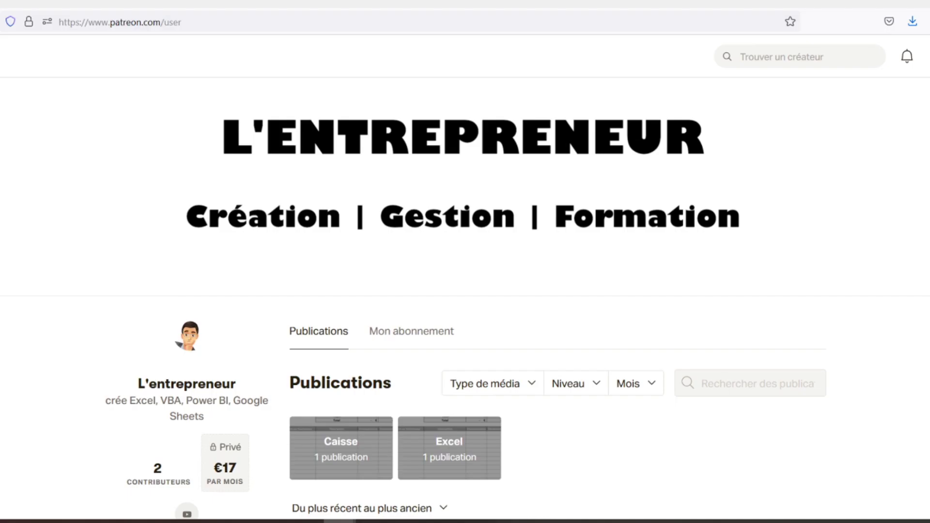
# - Examine the publications on L'entrepreneur's Patreon page, including the Feuilles de caisse post and its attached file
pyautogui.scroll(-3, 463, 298)
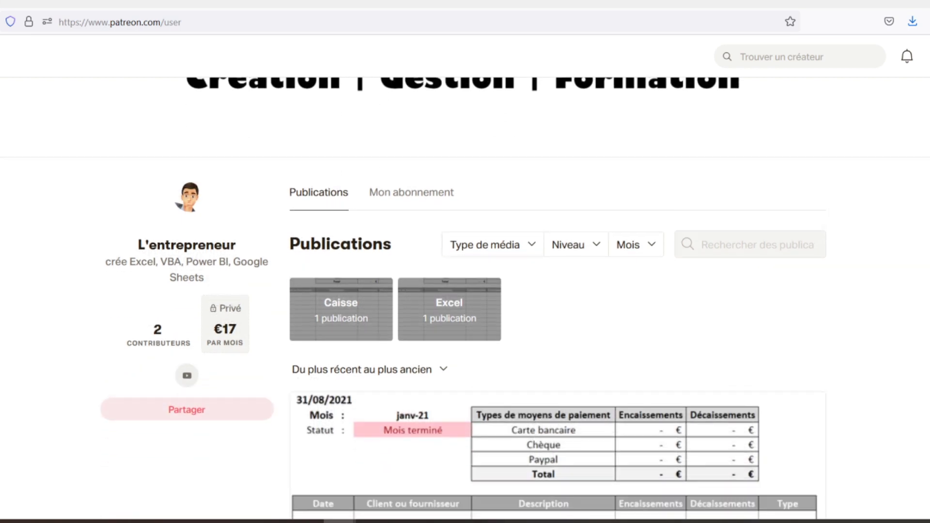
pyautogui.scroll(-1, 464, 298)
pyautogui.scroll(-3, 463, 299)
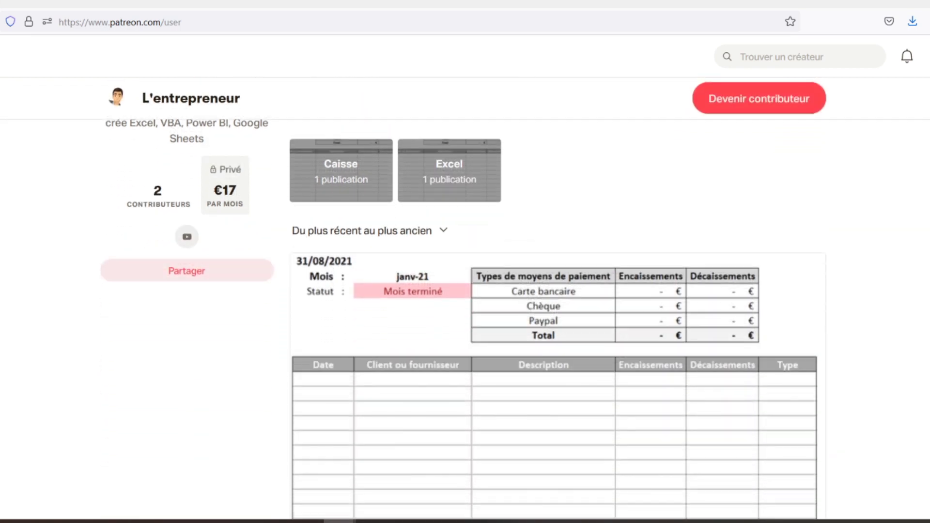
pyautogui.scroll(-1, 464, 298)
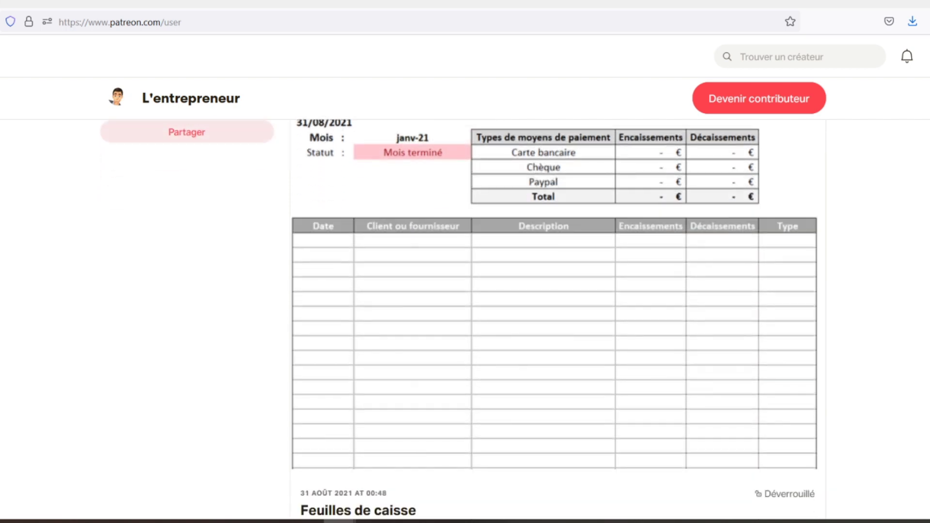
pyautogui.scroll(-1, 463, 298)
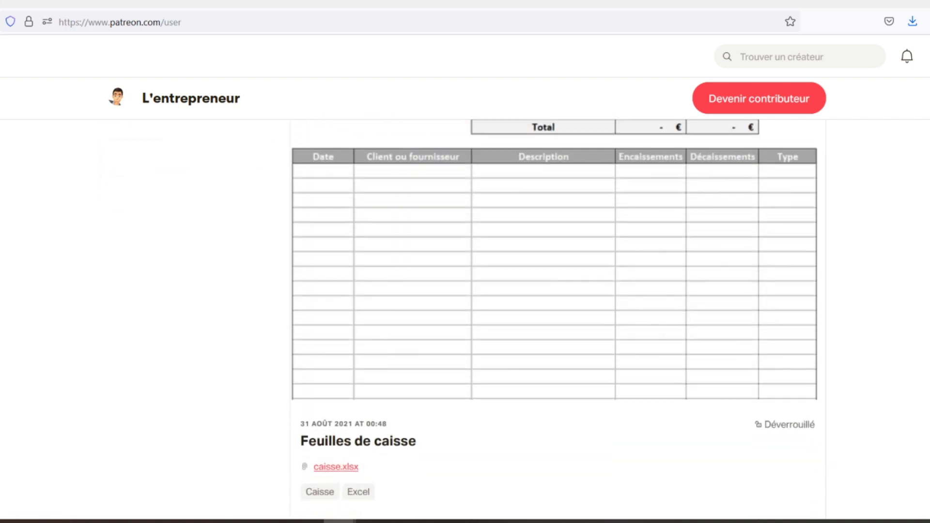
pyautogui.scroll(-1, 463, 298)
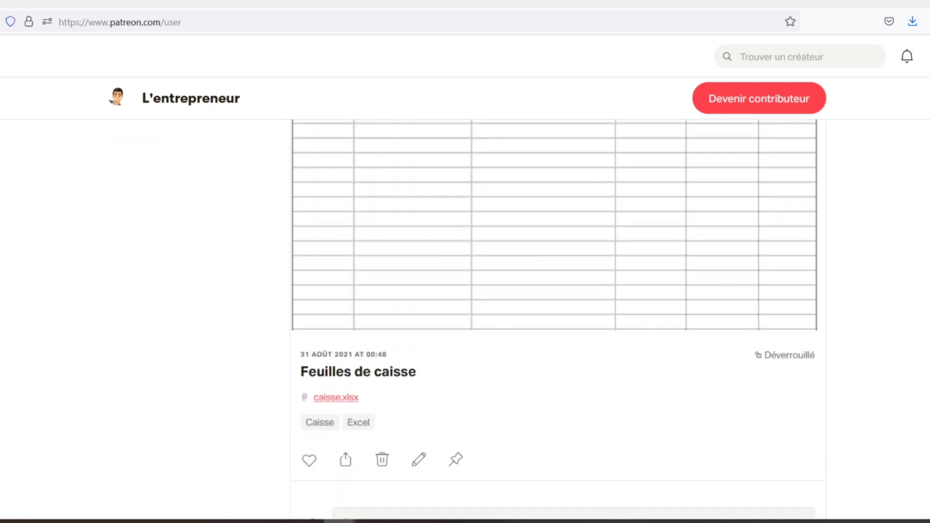
pyautogui.scroll(-1, 464, 298)
pyautogui.scroll(-1, 463, 298)
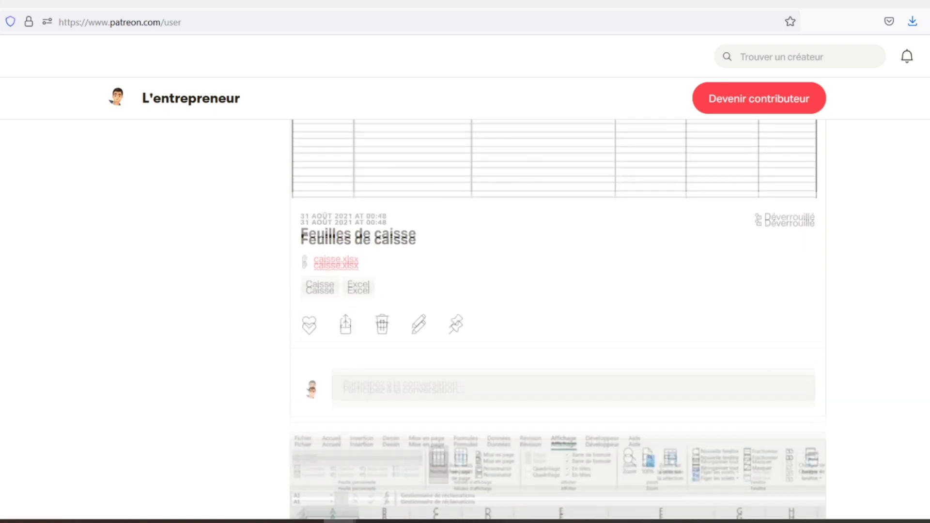
pyautogui.scroll(-2, 464, 298)
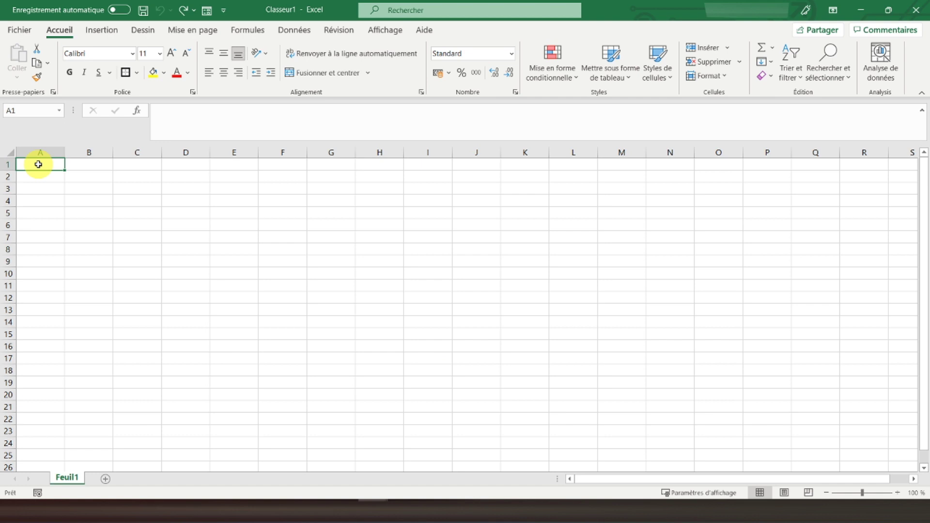
# - Enter the title "Tableau de bord des stocks 2022" in cell B1 of the blank workbook
pyautogui.press('Right')
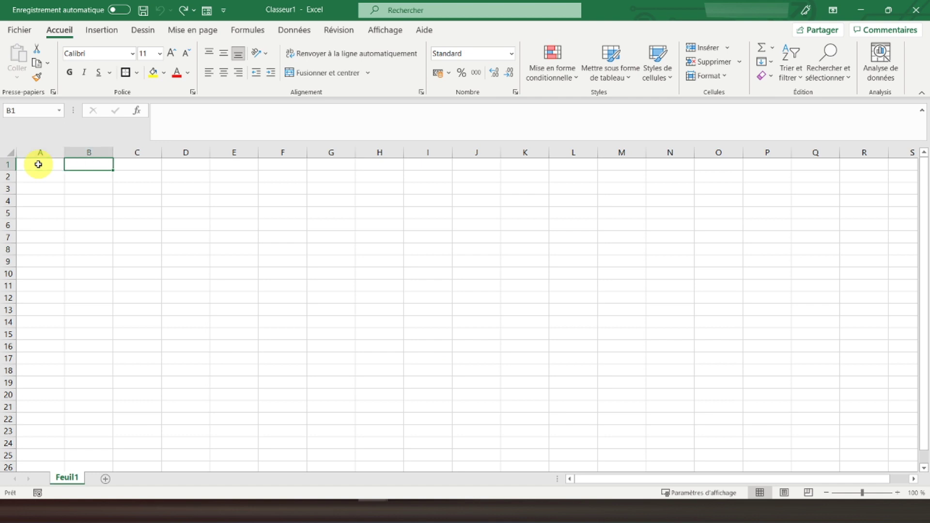
pyautogui.write('Tableau de bord des stocks 2022')
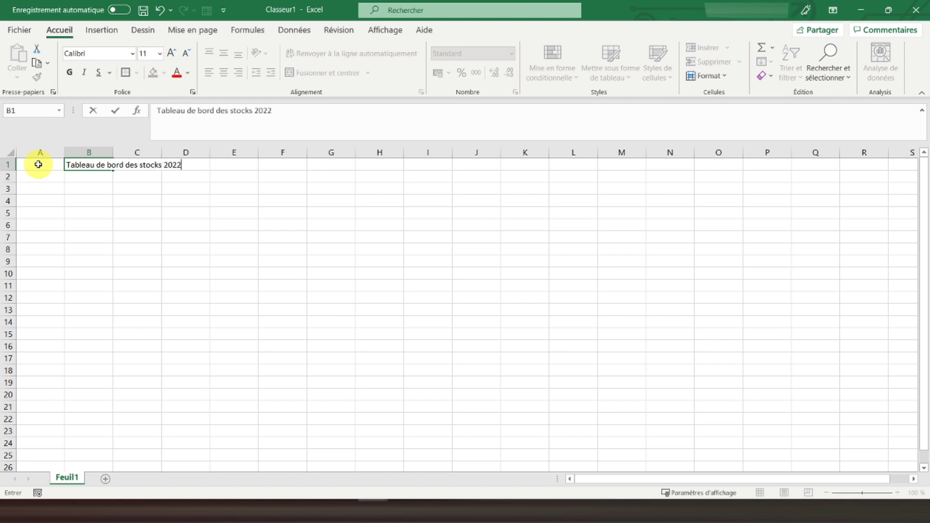
pyautogui.press('Return')
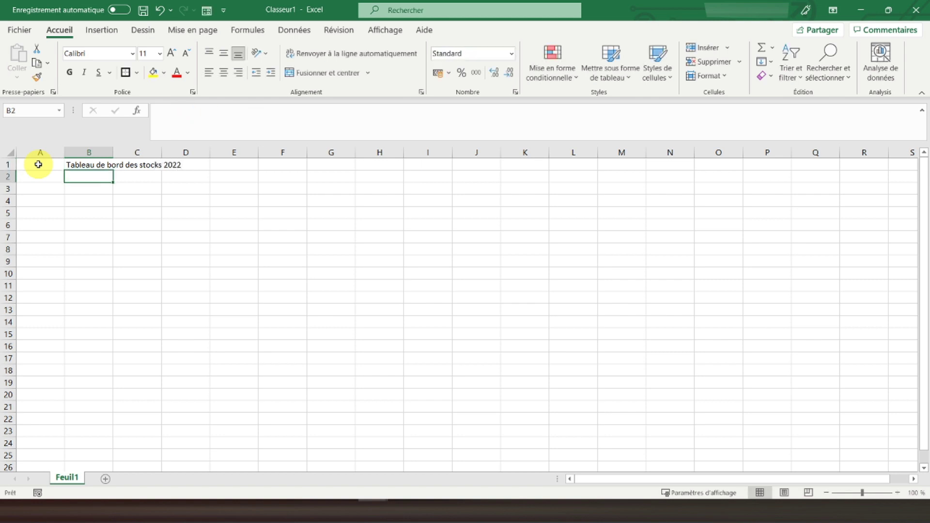
# - Merge and centre the title across B1:N2 and align it vertically to the middle
pyautogui.click(82, 164)
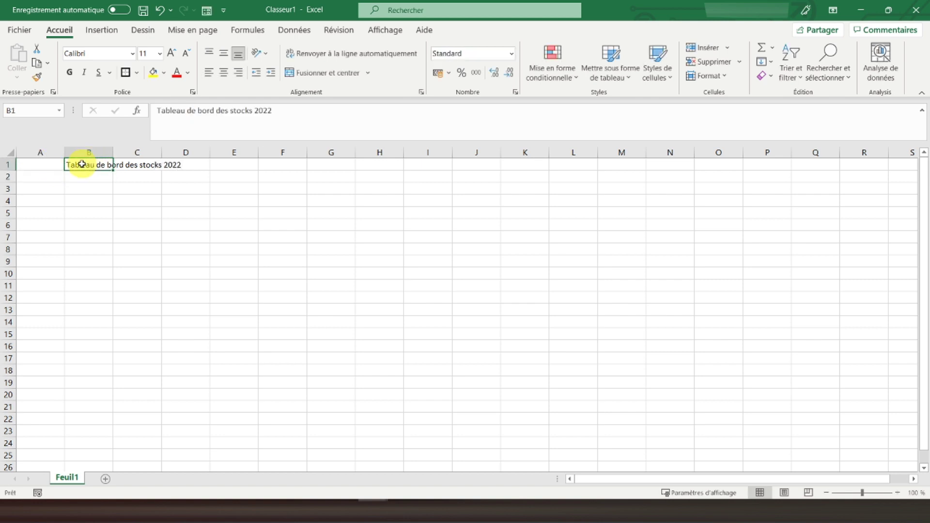
pyautogui.moveTo(82, 164); pyautogui.dragTo(691, 177)
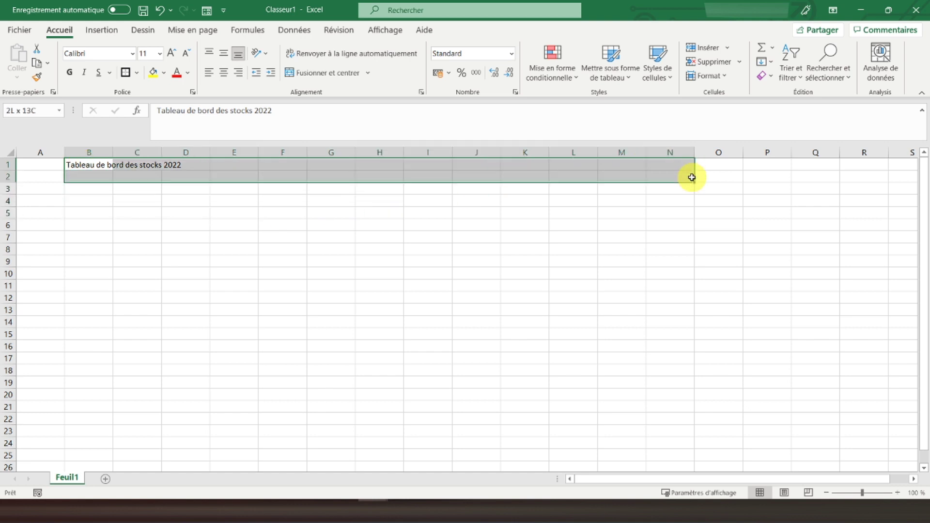
pyautogui.click(336, 72)
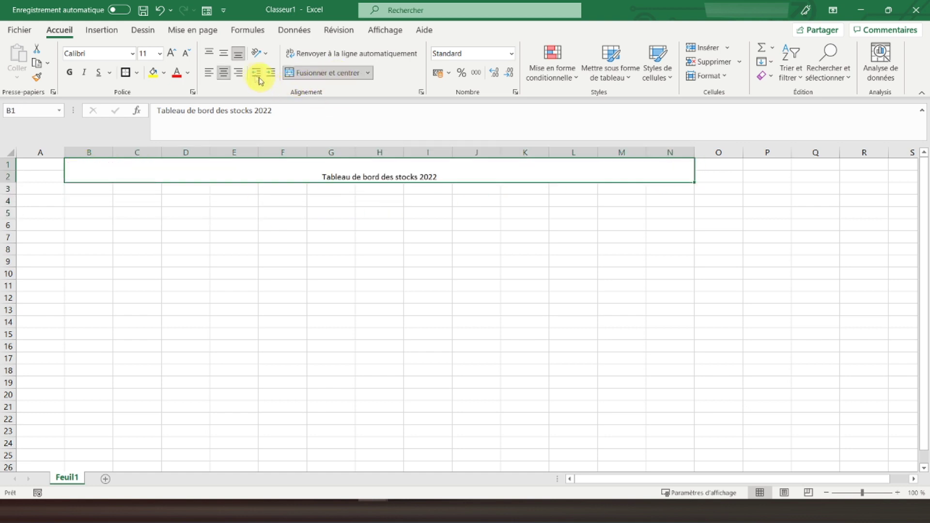
pyautogui.click(226, 53)
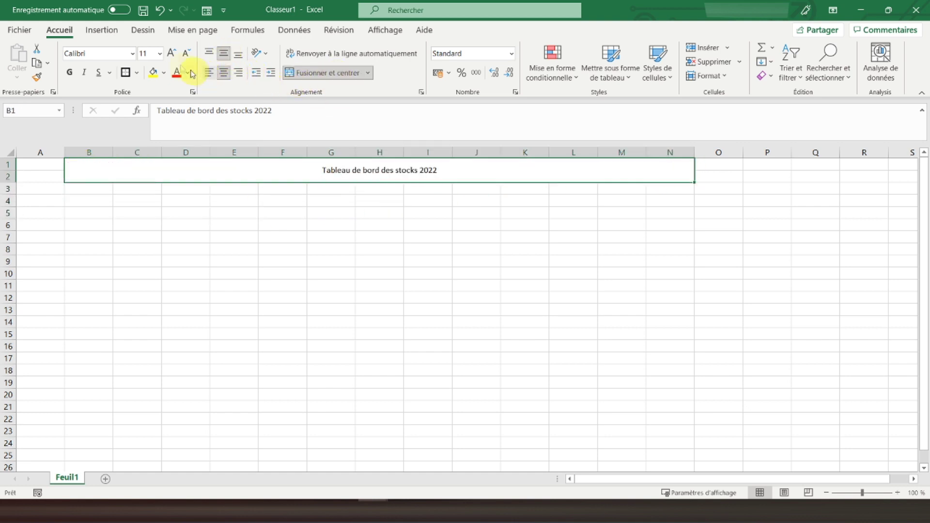
# - Make the merged title bold at font size 28 and give it an outside border
pyautogui.click(70, 73)
pyautogui.click(172, 53)
pyautogui.click(171, 53)
pyautogui.click(171, 53)
pyautogui.click(172, 53)
pyautogui.click(171, 53)
pyautogui.click(171, 53)
pyautogui.click(171, 53)
pyautogui.click(171, 53)
pyautogui.click(171, 53)
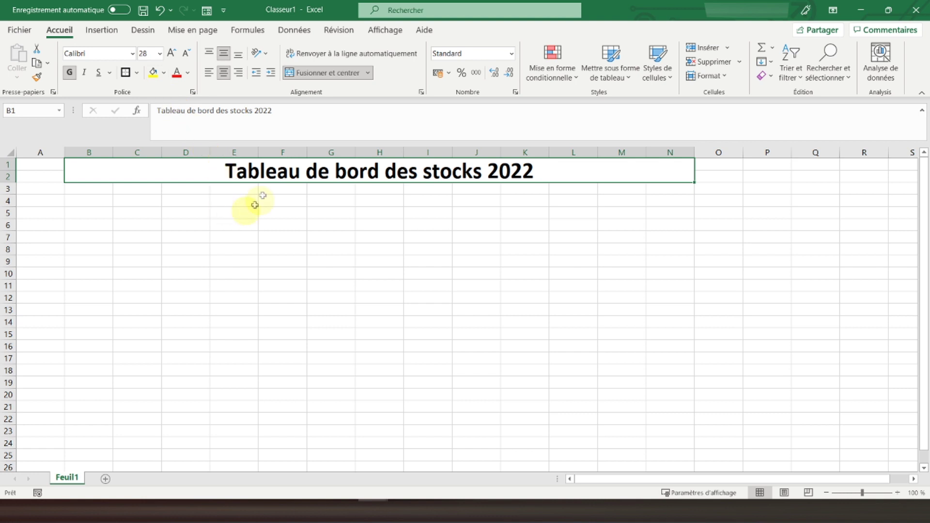
pyautogui.click(127, 75)
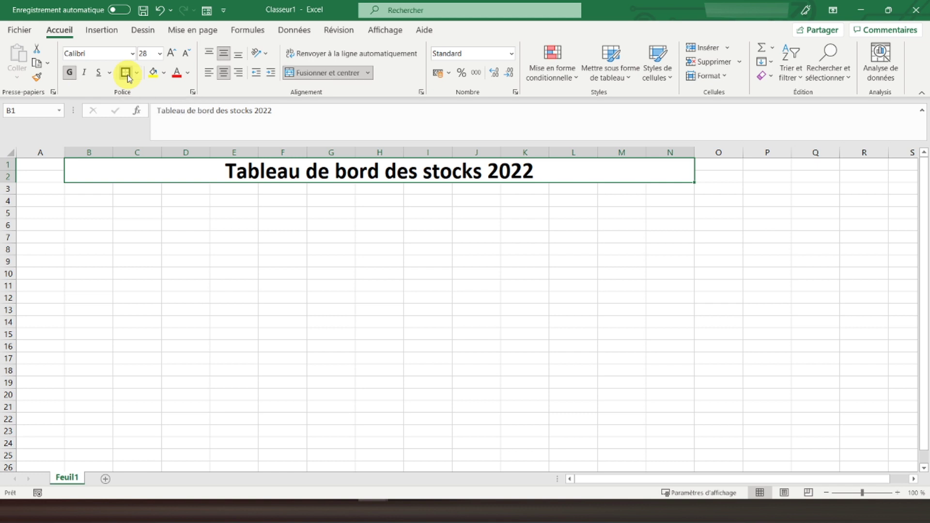
# - Merge B3:B10 into one centred cell with an outside border and enter "Entrées Sorties" in it
pyautogui.click(82, 191)
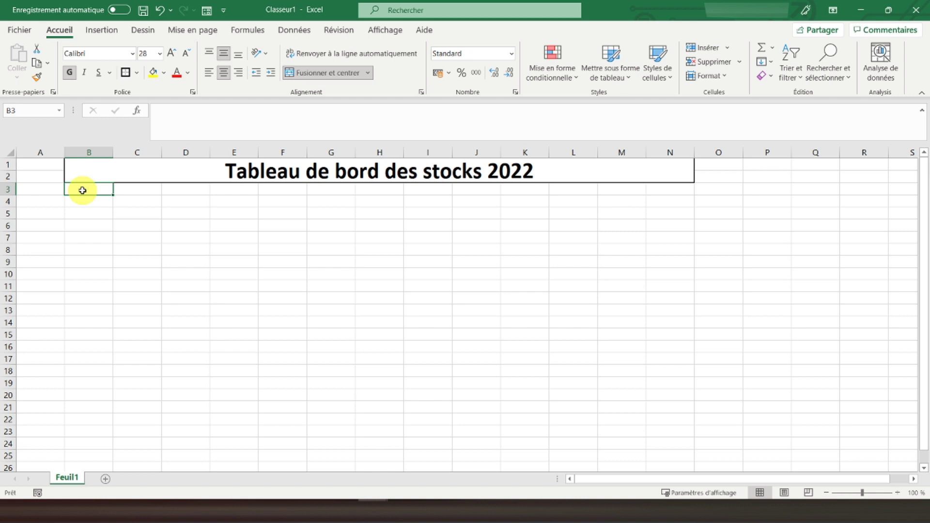
pyautogui.moveTo(82, 191); pyautogui.dragTo(95, 277)
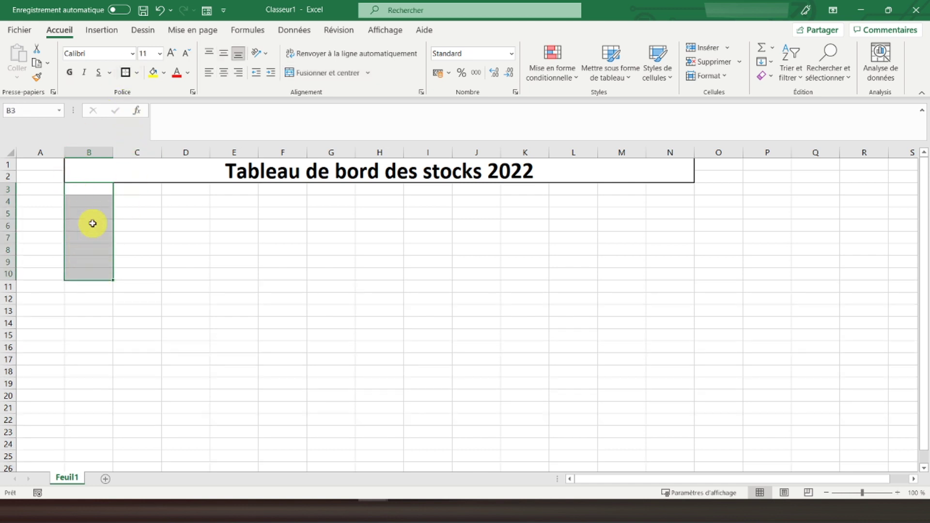
pyautogui.click(310, 73)
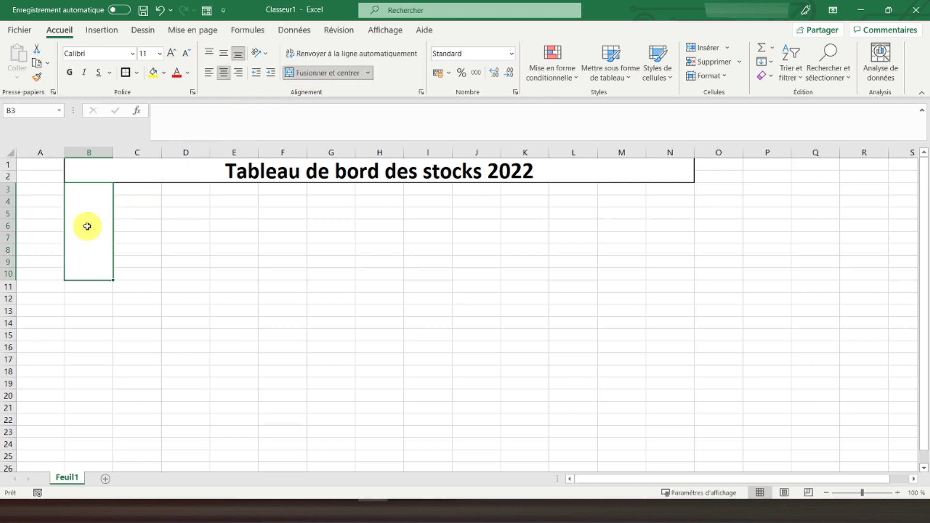
pyautogui.write('Entrées')
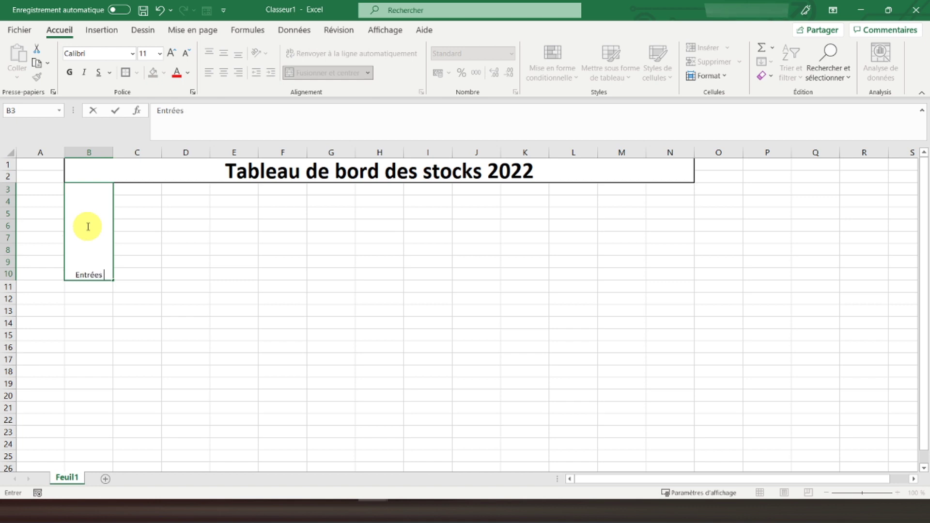
pyautogui.write(' Sorties')
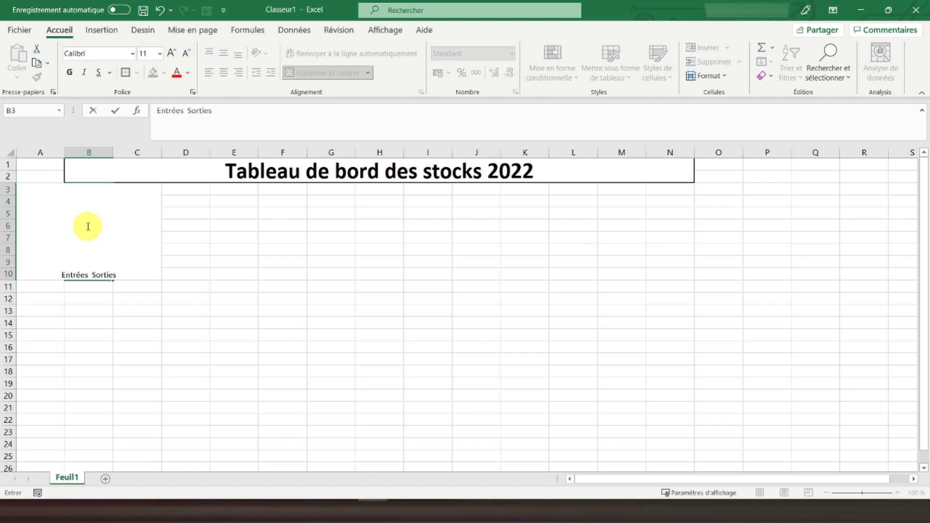
pyautogui.press('Return')
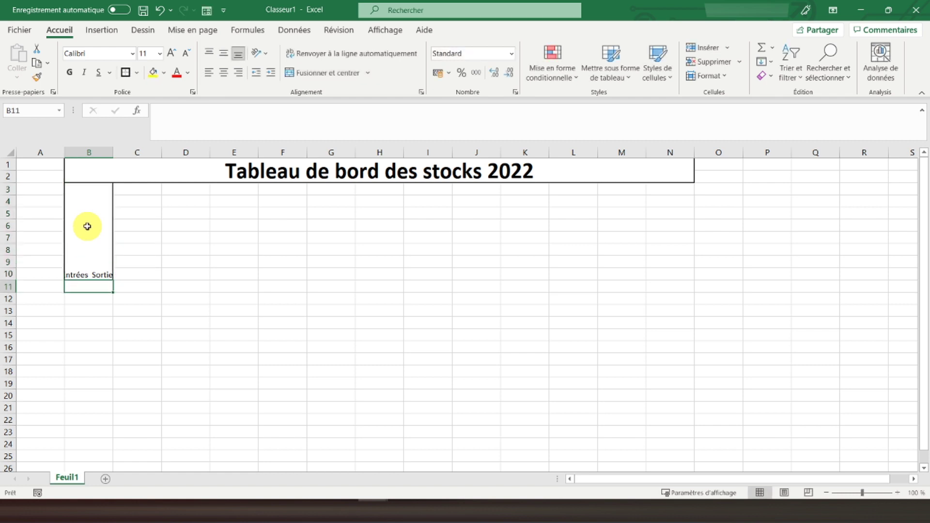
# - Add an outside border around the range C4:N10 beneath the title
pyautogui.moveTo(130, 188); pyautogui.dragTo(426, 240)
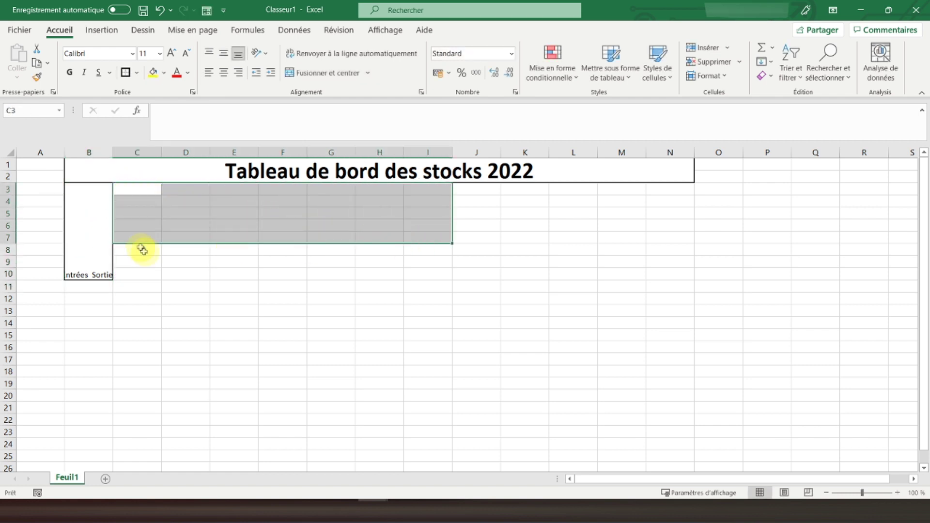
pyautogui.moveTo(132, 202); pyautogui.dragTo(648, 270)
pyautogui.click(125, 73)
# - Give every cell in C3:N3 its own outside border by repeating the border format cell by cell
pyautogui.click(129, 188)
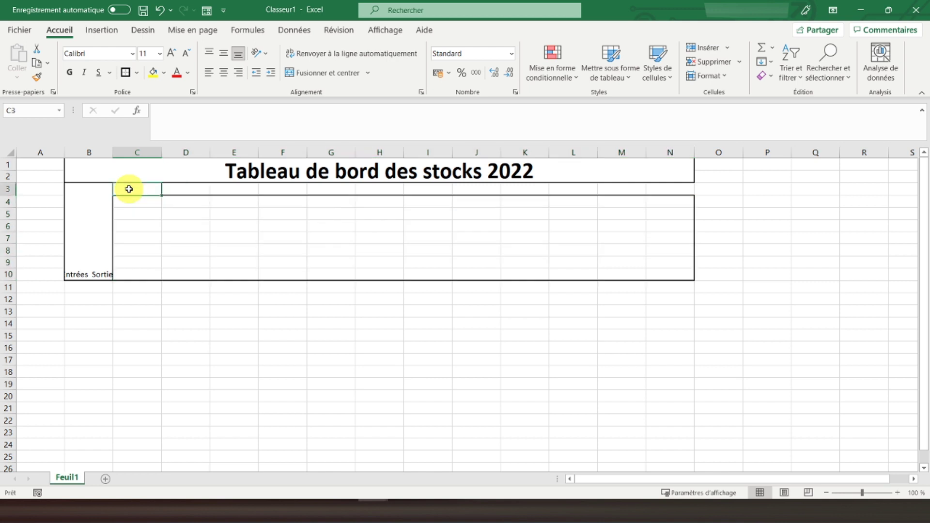
pyautogui.press('F4')
pyautogui.press('Right')
pyautogui.press('F4')
pyautogui.press('Right')
pyautogui.press('F4')
pyautogui.press('Right')
pyautogui.press('F4')
pyautogui.press('Right')
pyautogui.press('F4')
pyautogui.press('Right')
pyautogui.press('F4')
pyautogui.press('Right')
pyautogui.press('F4')
pyautogui.press('Right')
pyautogui.press('F4')
pyautogui.press('Right')
pyautogui.press('F4')
pyautogui.press('Right')
pyautogui.press('F4')
pyautogui.press('Right')
pyautogui.press('F4')
pyautogui.press('Right')
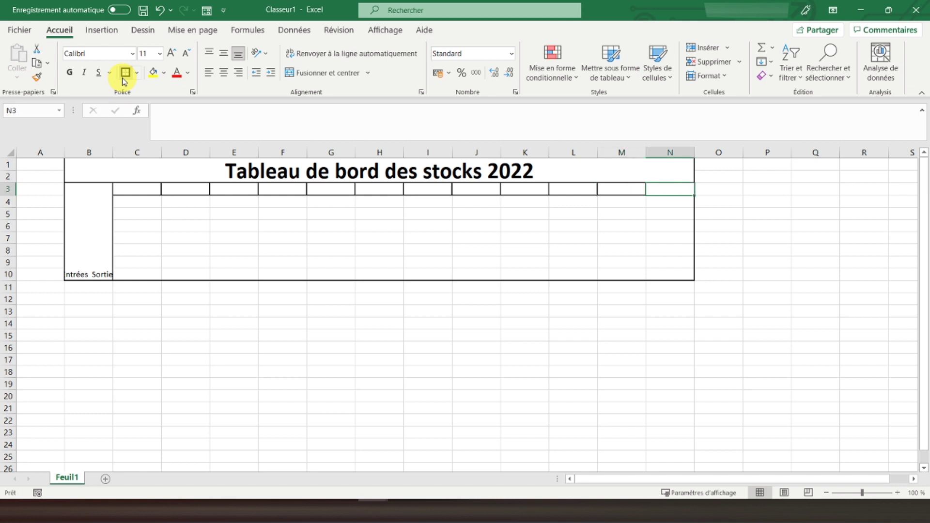
# - Fill C3:N3 with the months Janvier to Décembre, centred horizontally and vertically and in bold
pyautogui.click(126, 192)
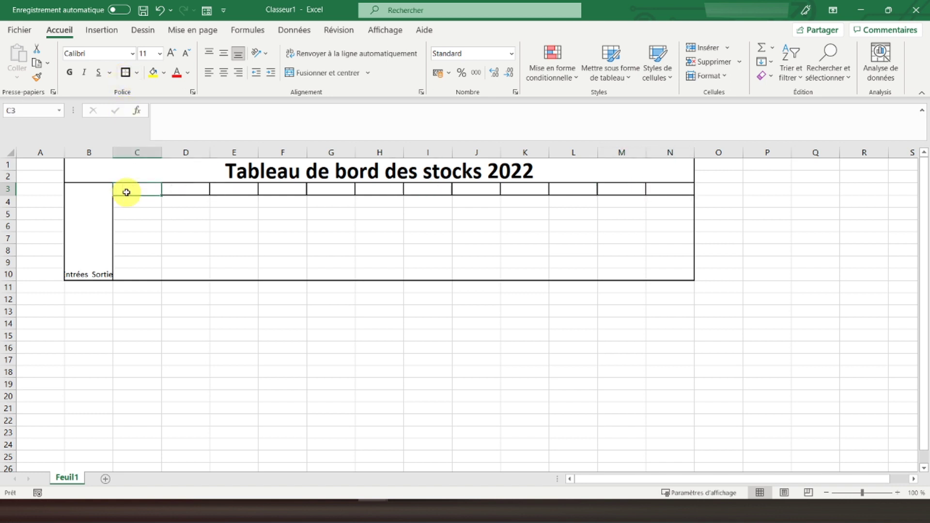
pyautogui.write('Janvier')
pyautogui.press('Return')
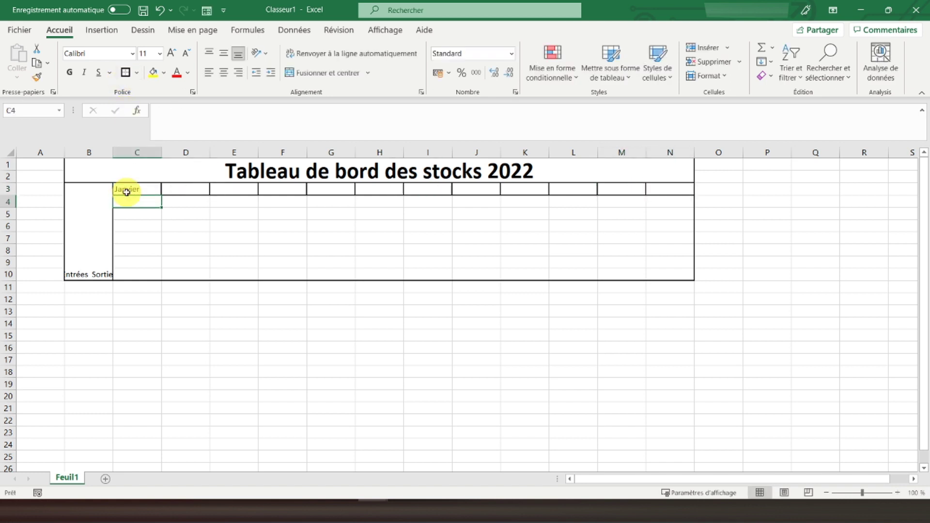
pyautogui.click(127, 192)
pyautogui.moveTo(162, 196); pyautogui.dragTo(675, 189)
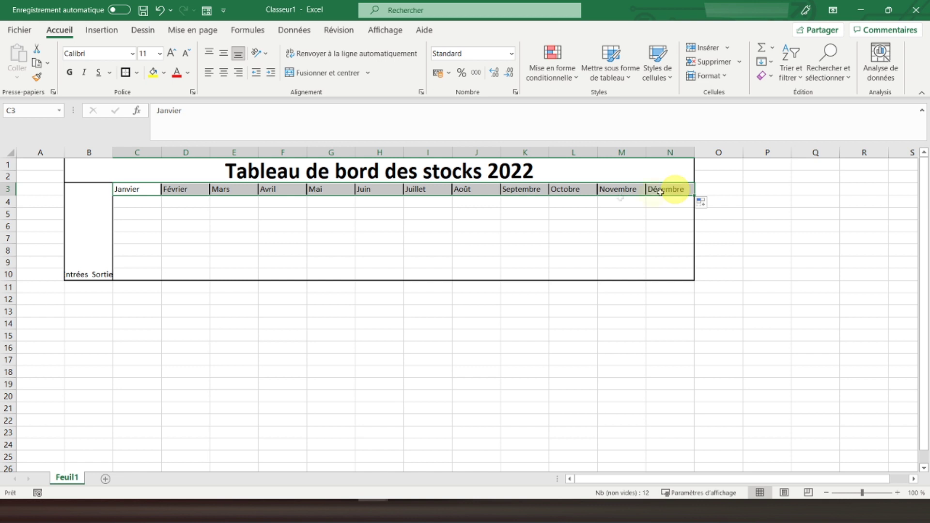
pyautogui.click(224, 73)
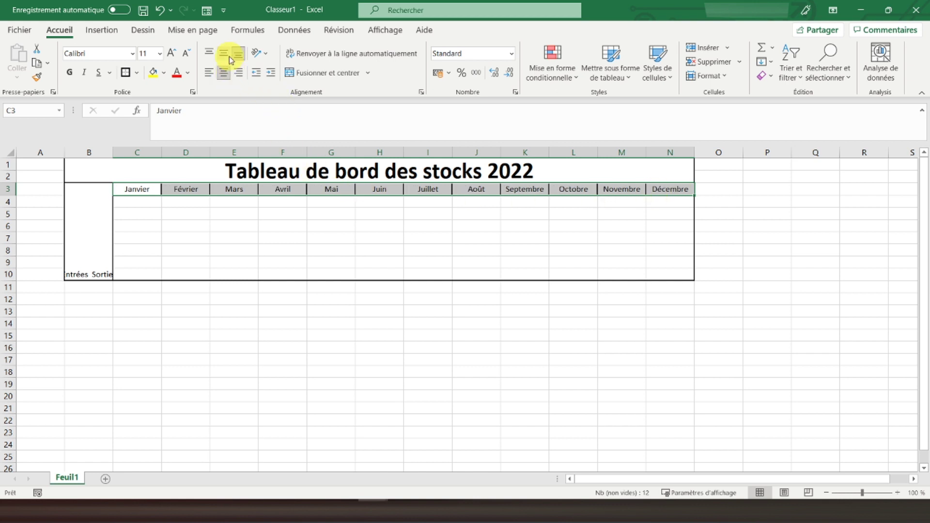
pyautogui.click(69, 72)
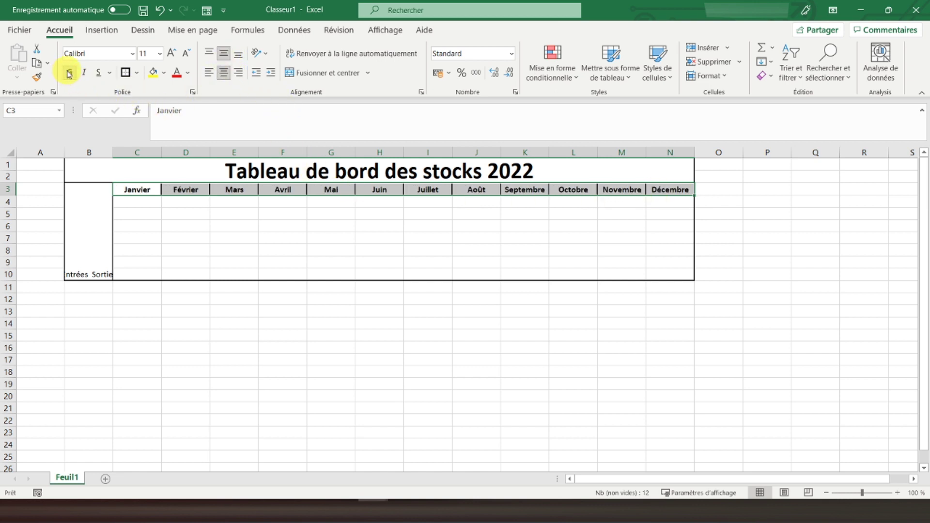
# - Turn on text wrapping for the merged "Entrées Sorties" cell and set its text orientation to 90 degrees
pyautogui.click(84, 227)
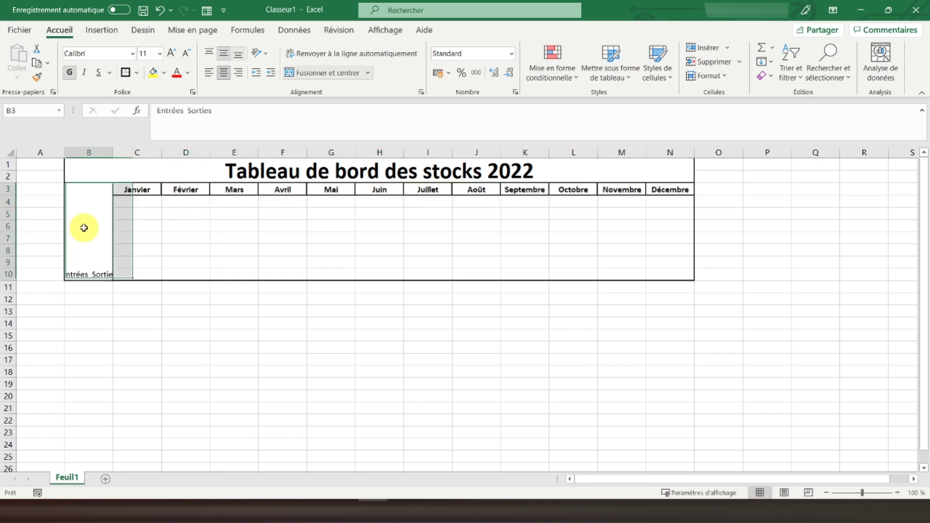
pyautogui.click(329, 58)
pyautogui.rightClick(88, 243)
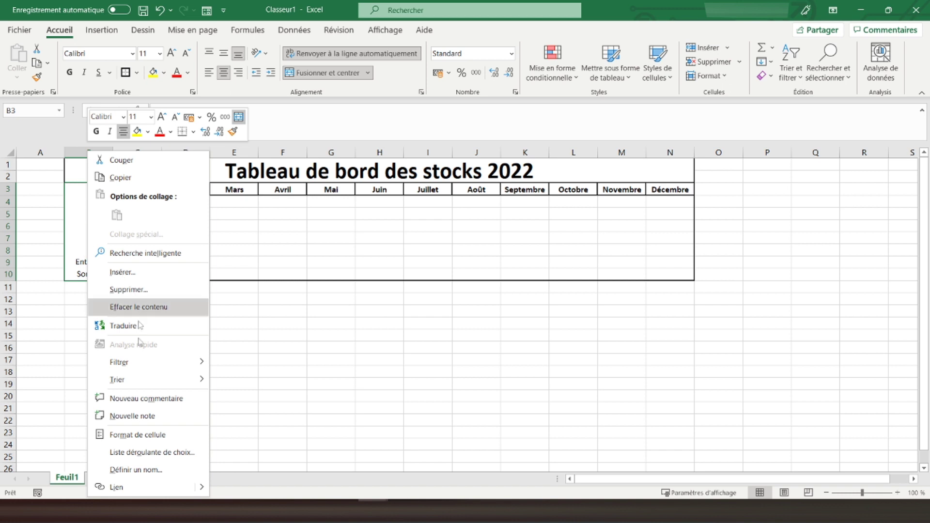
pyautogui.click(132, 435)
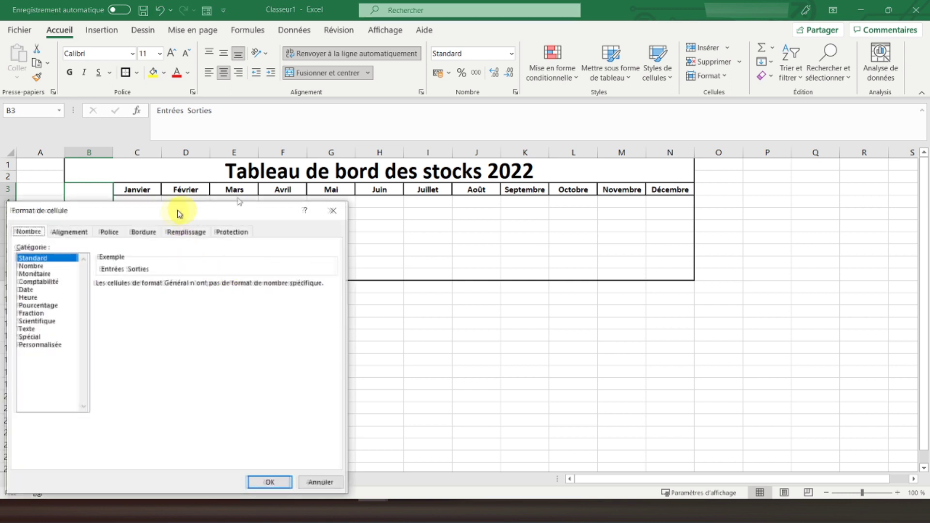
pyautogui.moveTo(178, 213); pyautogui.dragTo(344, 155)
pyautogui.click(244, 174)
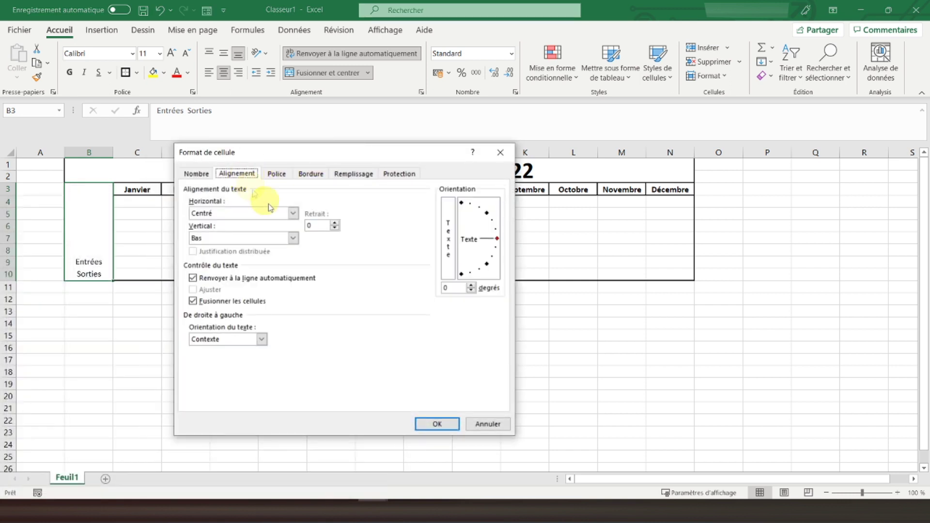
pyautogui.moveTo(498, 238); pyautogui.dragTo(461, 203)
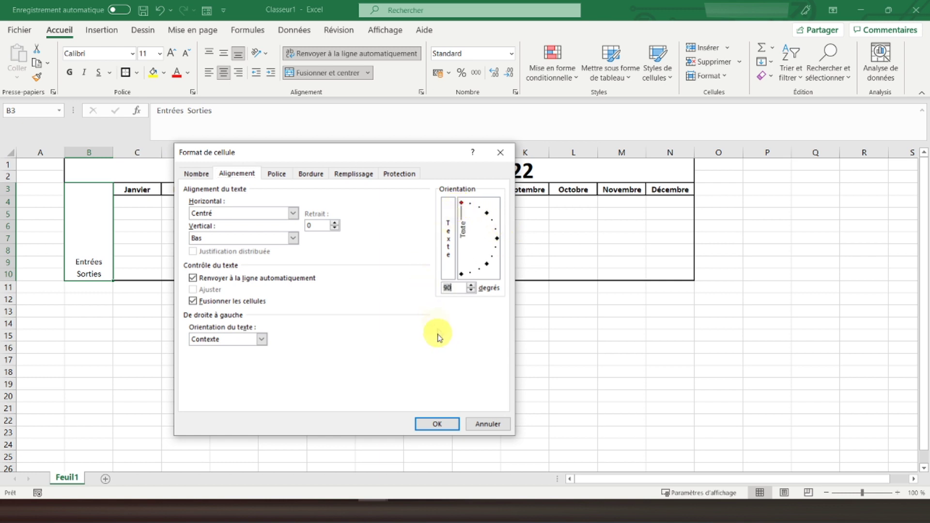
pyautogui.click(432, 423)
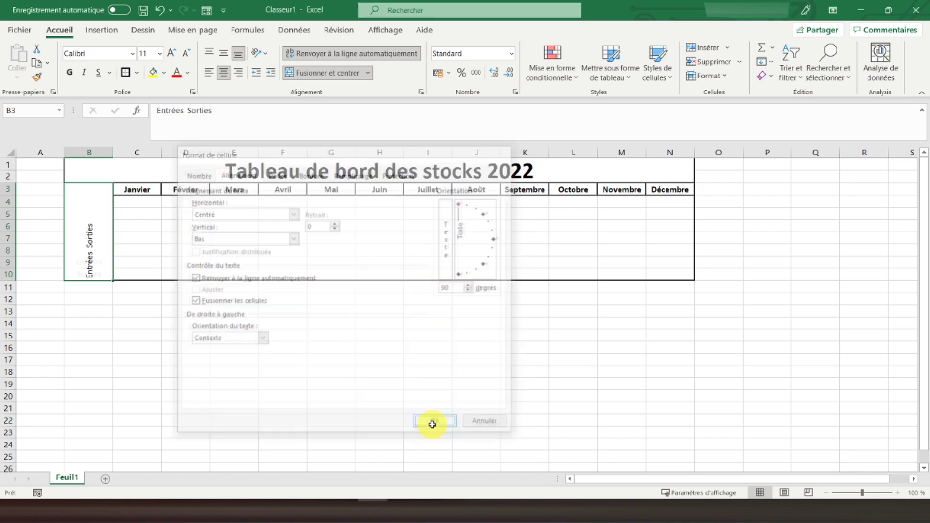
# - Centre the "Entrées Sorties" text vertically in its cell and make it bold at font size 18
pyautogui.click(223, 55)
pyautogui.click(72, 74)
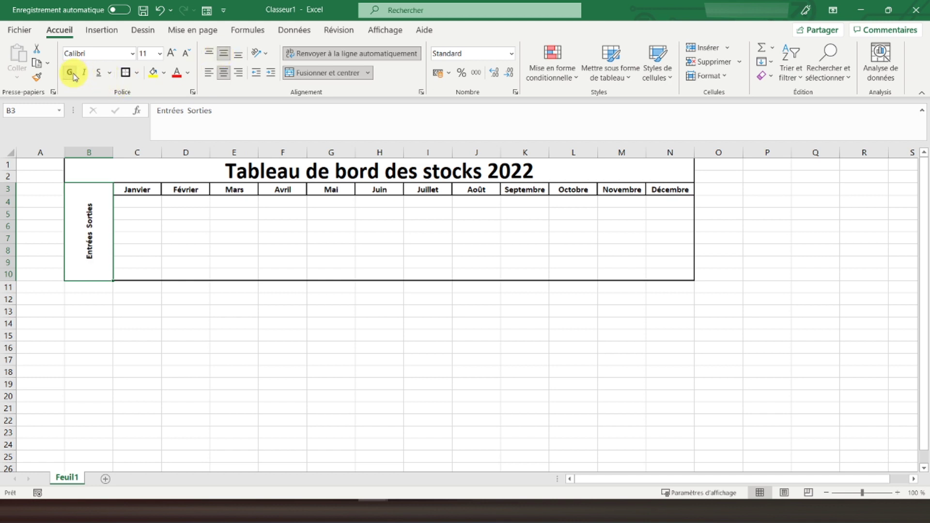
pyautogui.click(170, 54)
pyautogui.click(170, 54)
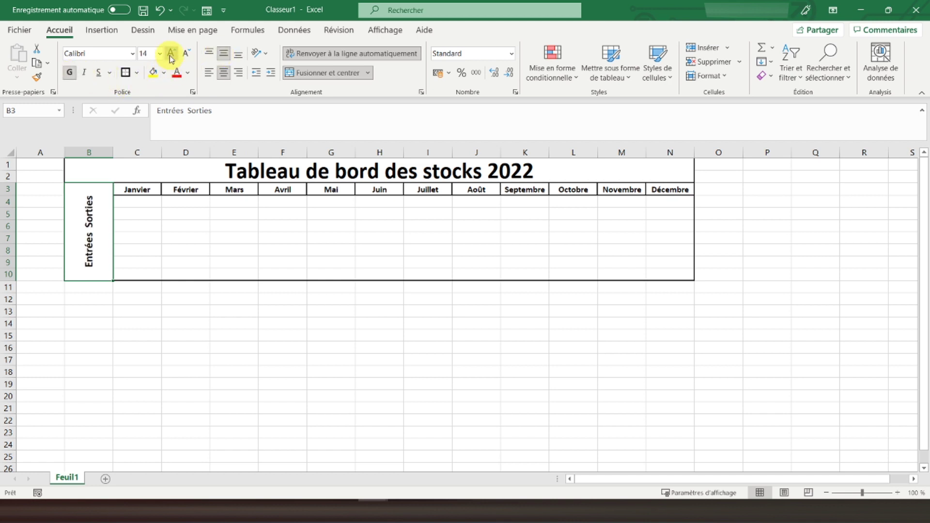
pyautogui.click(171, 54)
pyautogui.click(170, 54)
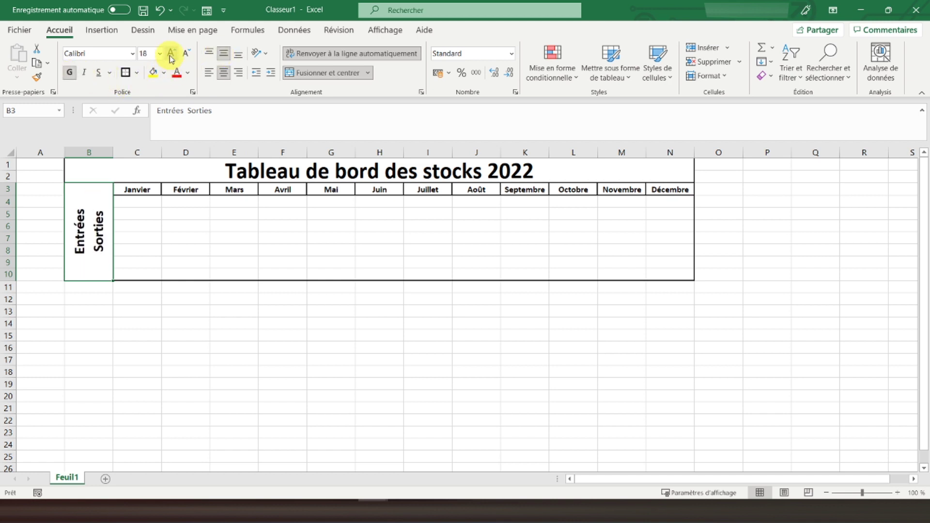
# - Colour the word "Entrées" dark red and the word "Sorties" green within the merged cell B3
pyautogui.click(167, 111)
pyautogui.doubleClick(168, 111)
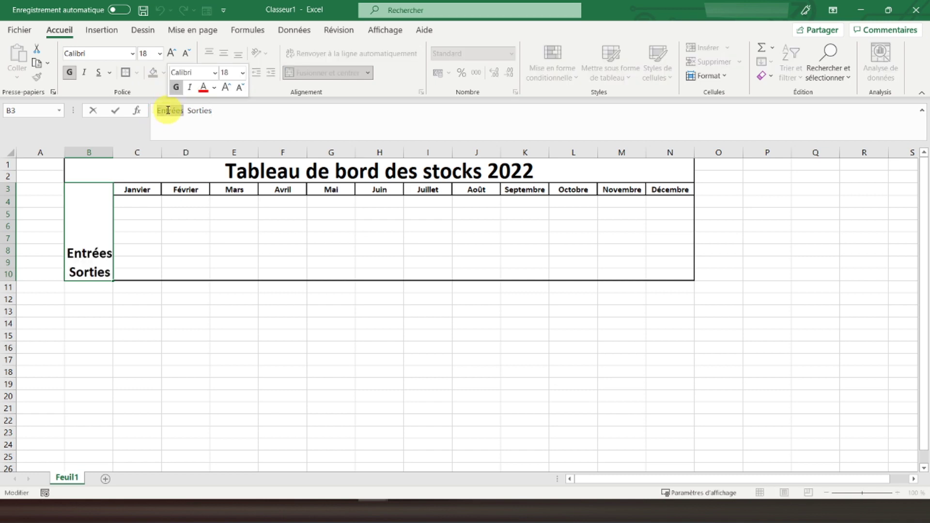
pyautogui.click(214, 88)
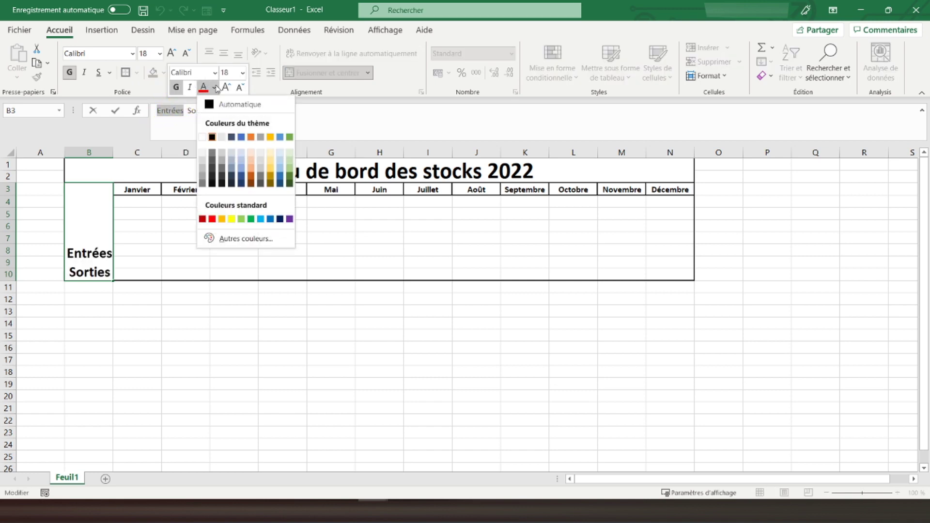
pyautogui.click(203, 219)
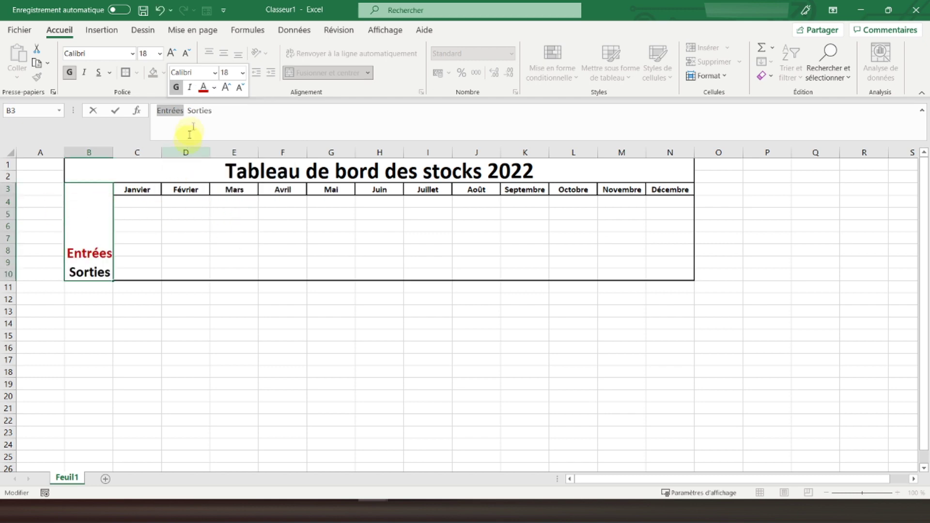
pyautogui.doubleClick(199, 110)
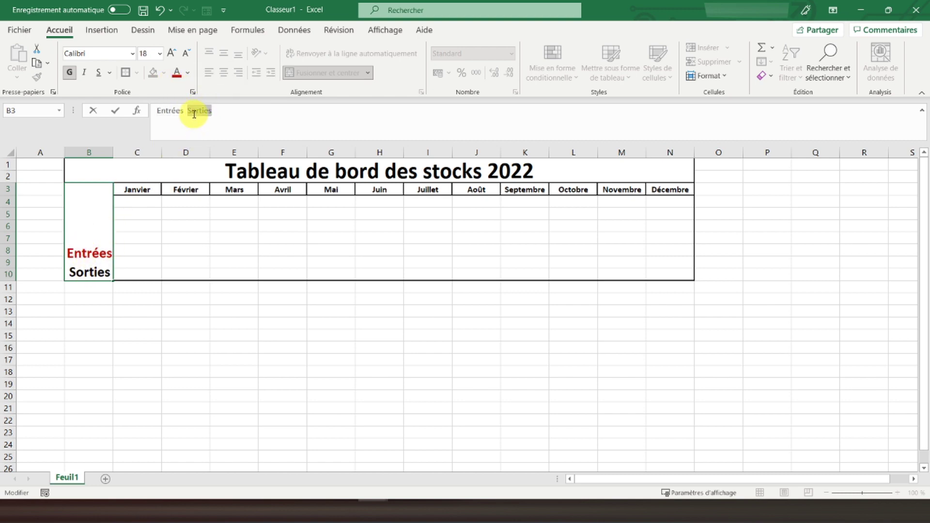
pyautogui.click(187, 72)
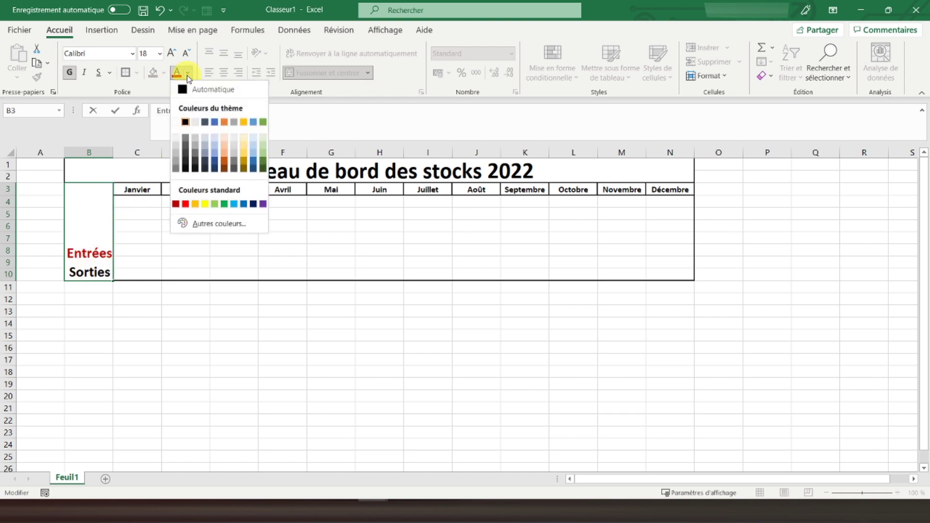
pyautogui.click(263, 122)
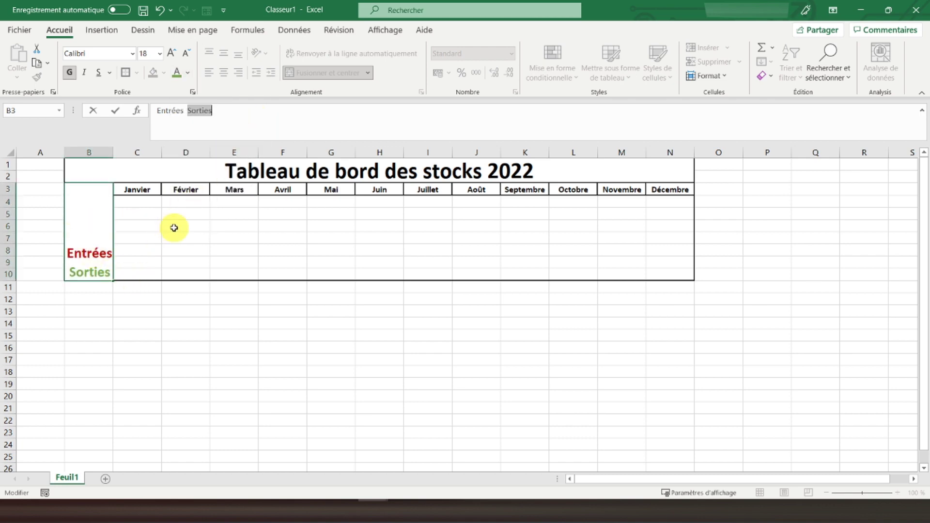
pyautogui.press('Return')
pyautogui.click(184, 248)
# - Increase the font size of the "Entrées Sorties" cell to 22
pyautogui.click(86, 217)
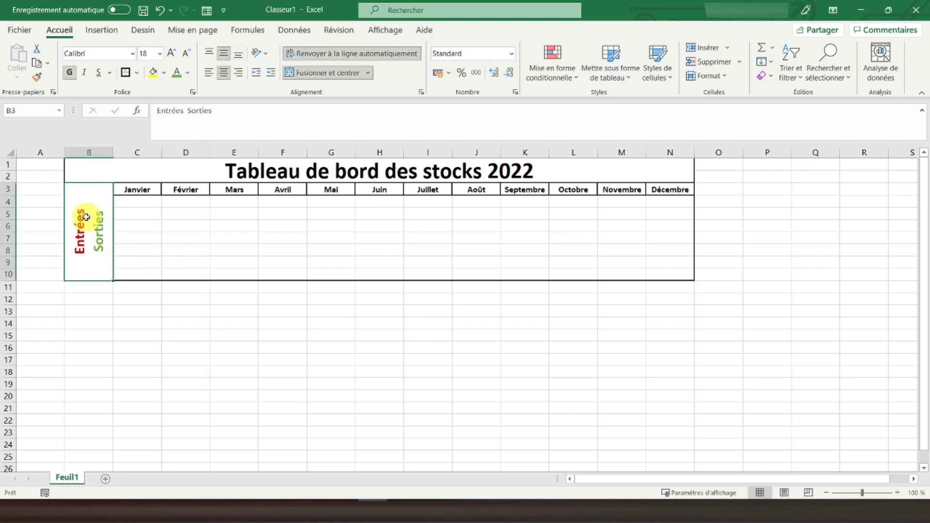
pyautogui.click(172, 53)
pyautogui.click(172, 53)
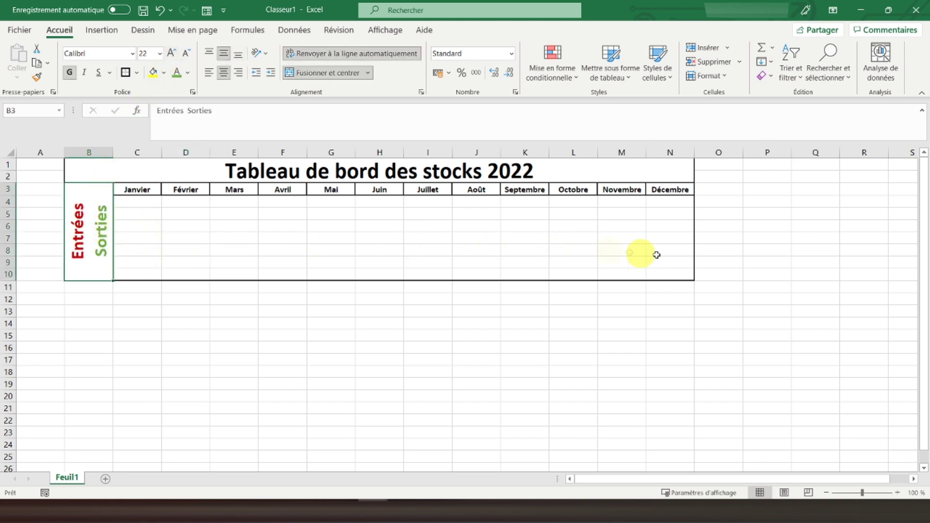
# - Fill cell B11, just below the "Entrées Sorties" block, with black
pyautogui.click(128, 245)
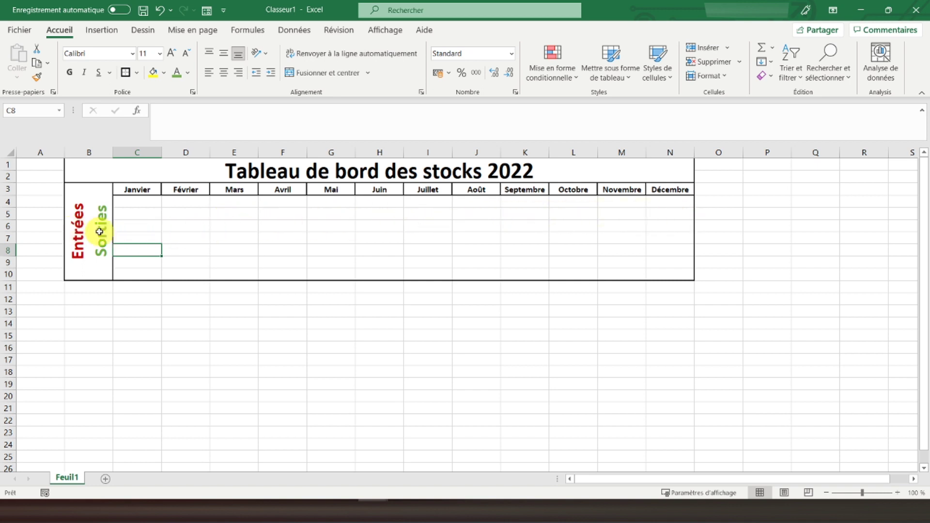
pyautogui.click(93, 286)
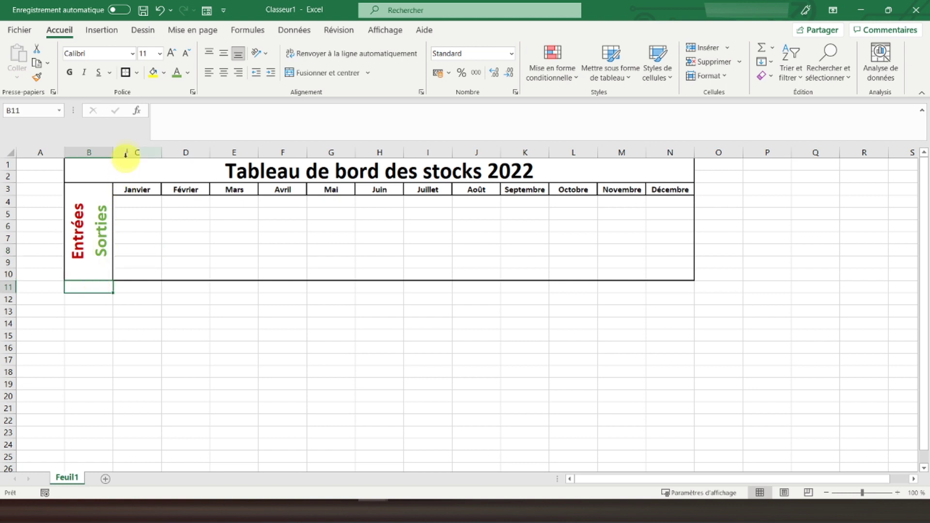
pyautogui.click(164, 74)
pyautogui.click(162, 104)
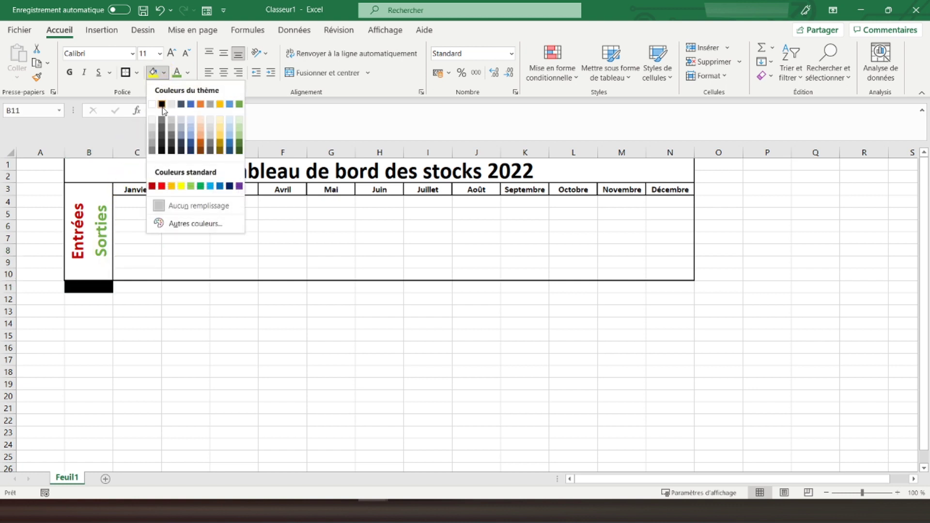
# - Merge and centre row 11 in four three-column blocks: C11:E11, F11:H11, I11:K11 and L11:N11
pyautogui.click(145, 289)
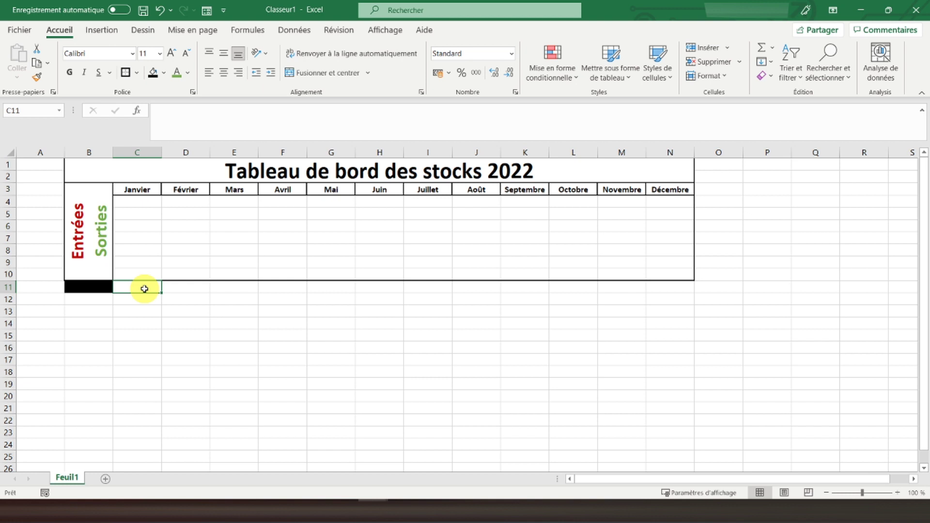
pyautogui.moveTo(144, 289); pyautogui.dragTo(212, 289)
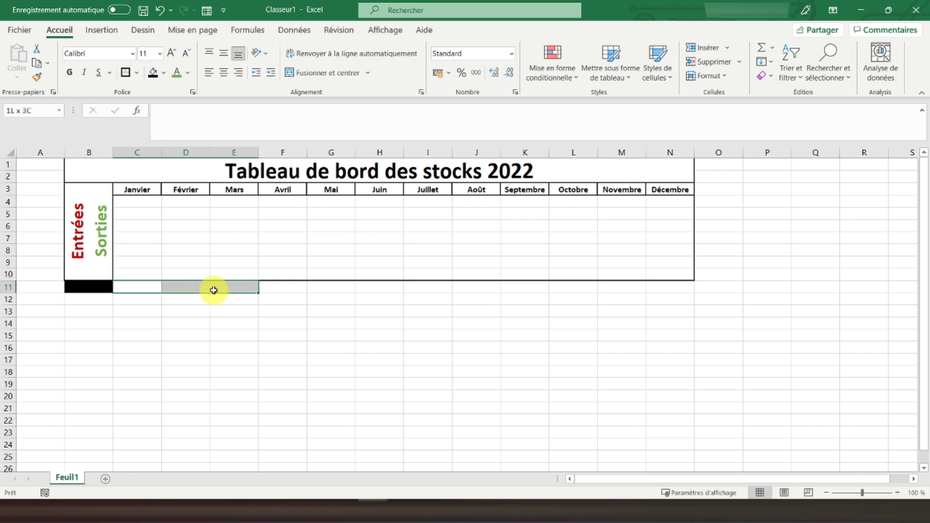
pyautogui.click(317, 80)
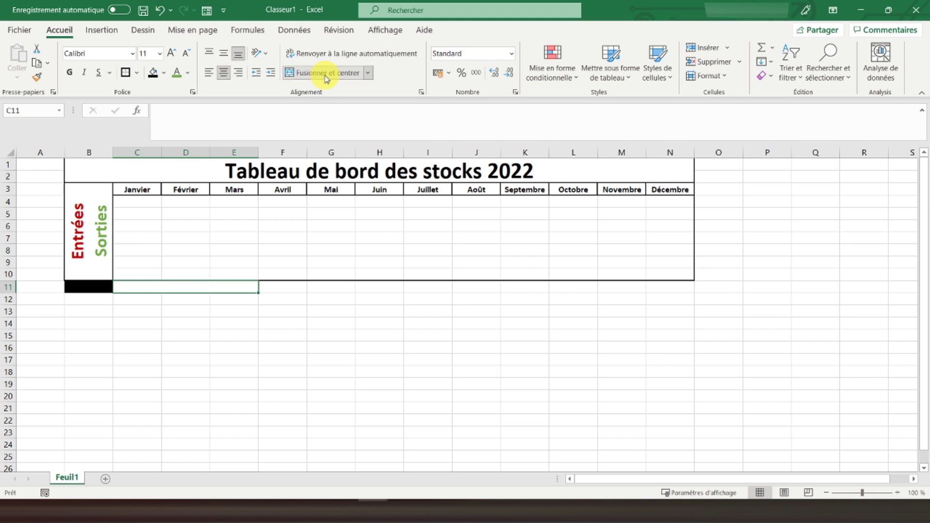
pyautogui.moveTo(280, 286); pyautogui.dragTo(369, 286)
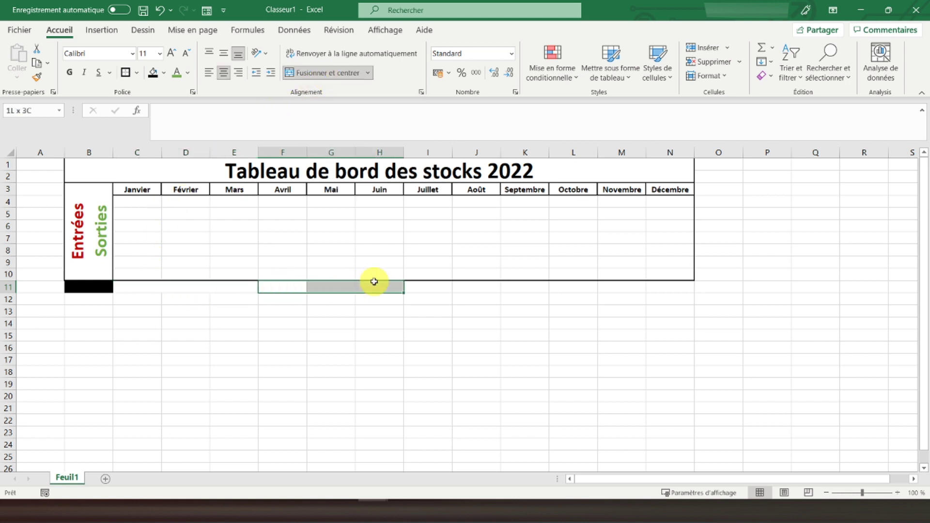
pyautogui.click(309, 82)
pyautogui.moveTo(426, 288); pyautogui.dragTo(540, 286)
pyautogui.click(315, 73)
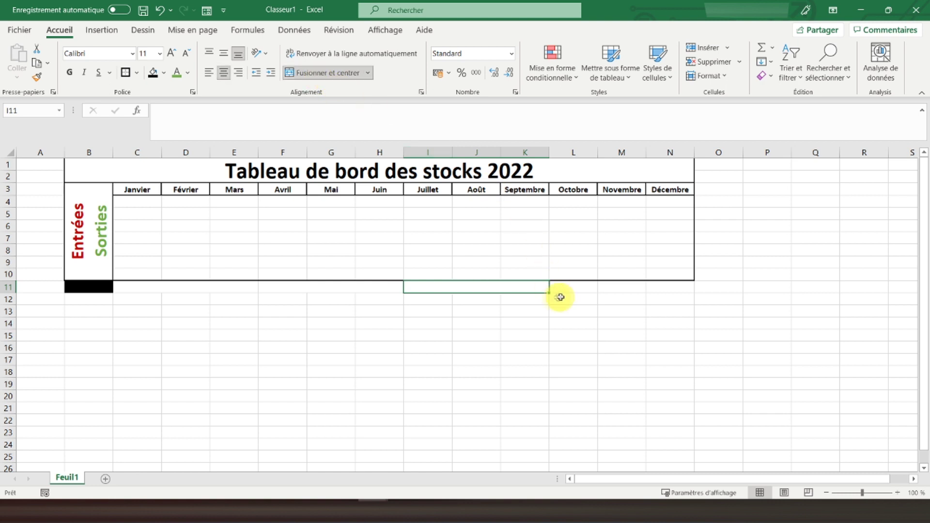
pyautogui.moveTo(573, 286); pyautogui.dragTo(665, 282)
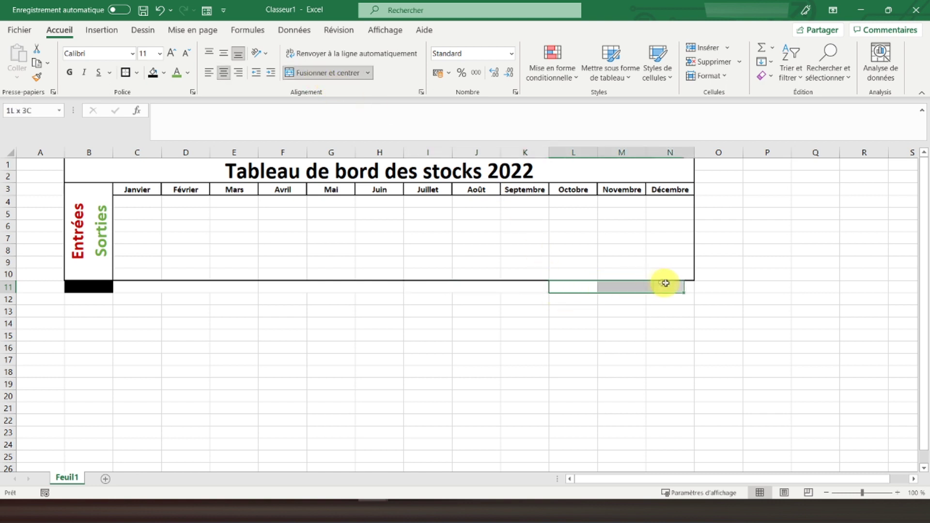
pyautogui.click(321, 72)
# - Enter "Données globales" in the merged cell C11:E11
pyautogui.moveTo(141, 286); pyautogui.dragTo(242, 286)
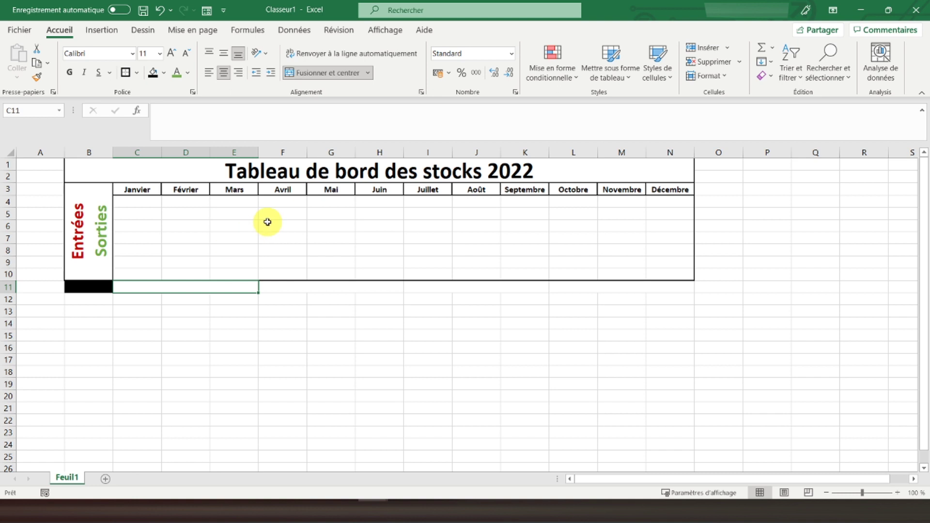
pyautogui.write('Données globale')
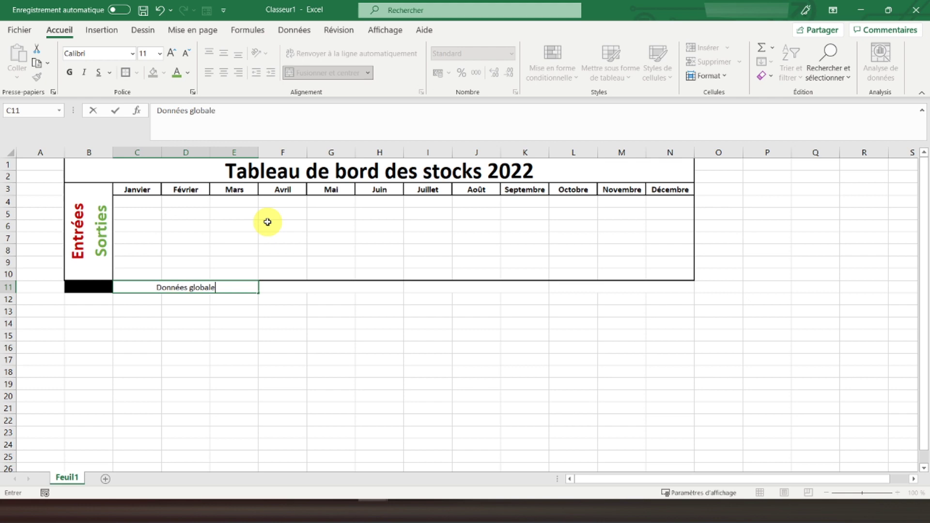
pyautogui.write('s')
pyautogui.press('Return')
# - Enter "Entrepôt 1" in the merged cell F11:H11
pyautogui.press('Up')
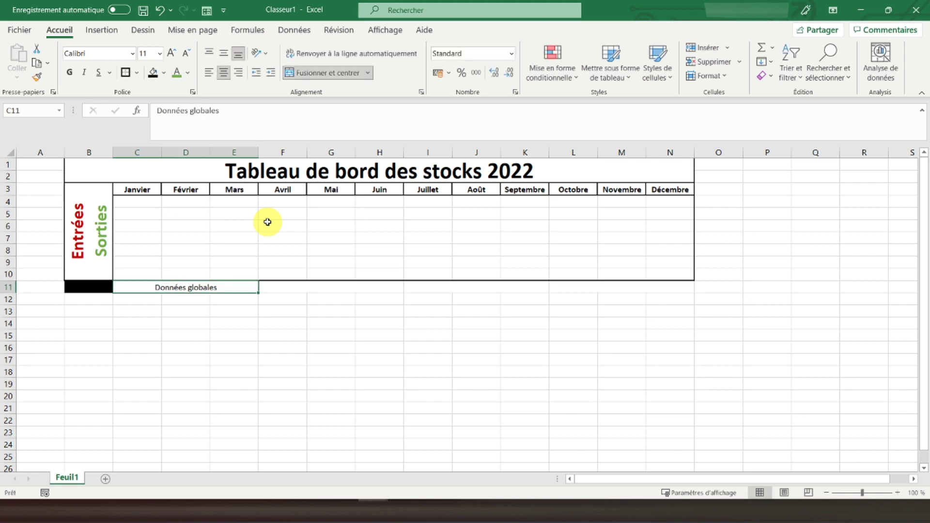
pyautogui.press('Right')
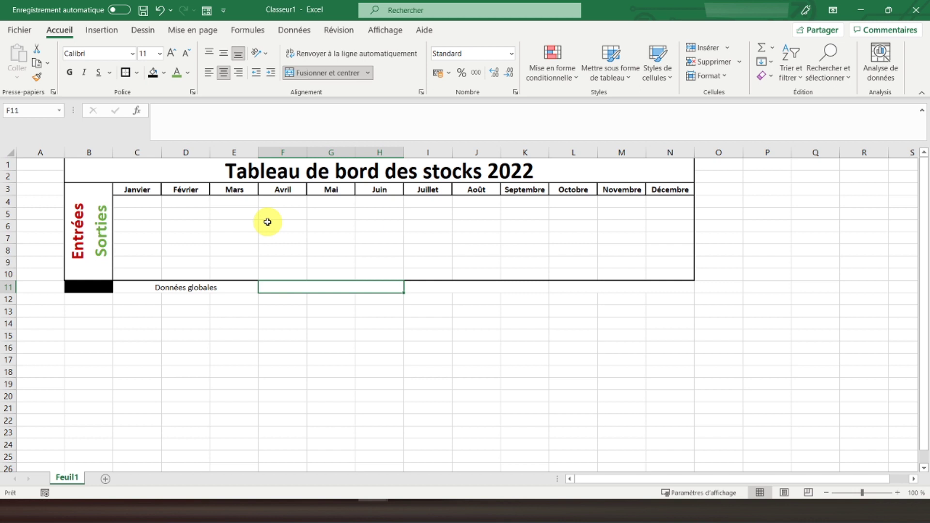
pyautogui.write('Entrepôt 1')
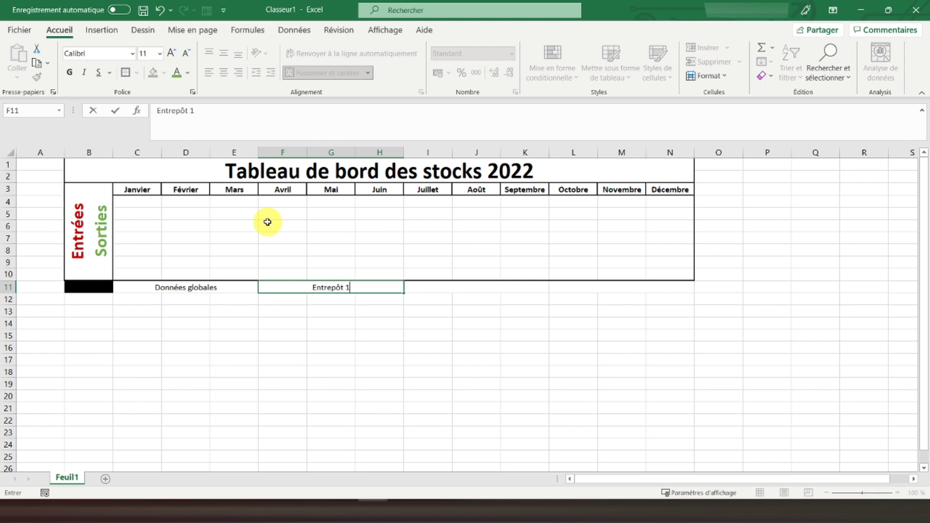
pyautogui.press('Return')
# - Copy the "Entrepôt 1" cell into the merged cell I11:K11 and change the copy's text to "Entrepôt 2"
pyautogui.press('Up')
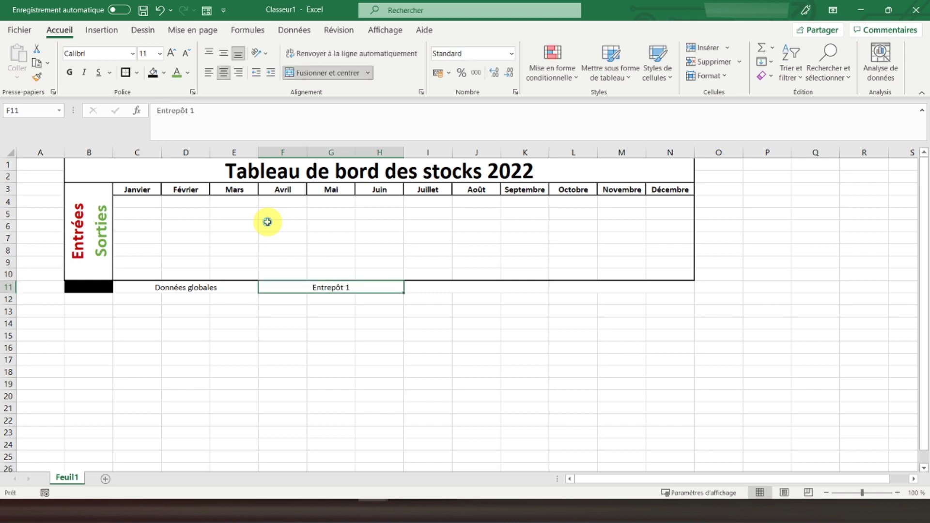
pyautogui.hotkey('ctrl', 'c')
pyautogui.press('Right')
pyautogui.hotkey('ctrl', 'v')
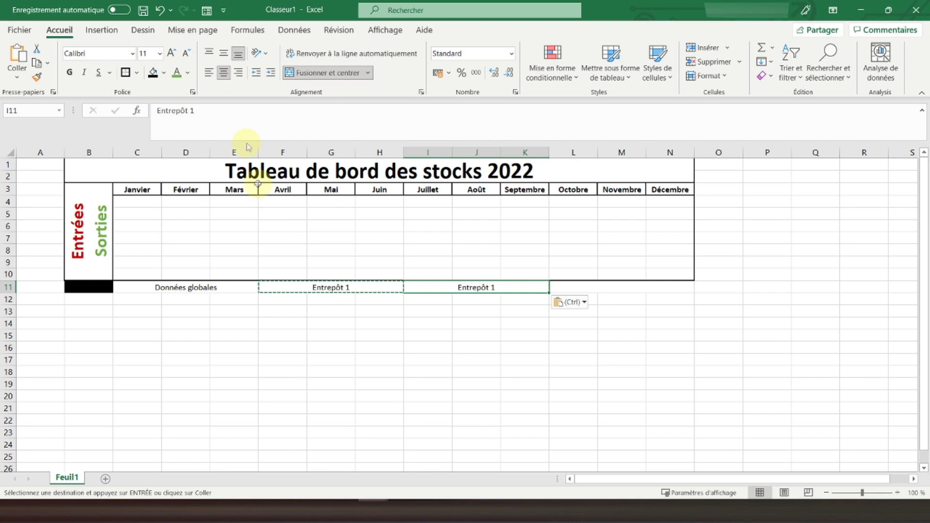
pyautogui.doubleClick(243, 109)
pyautogui.write('2')
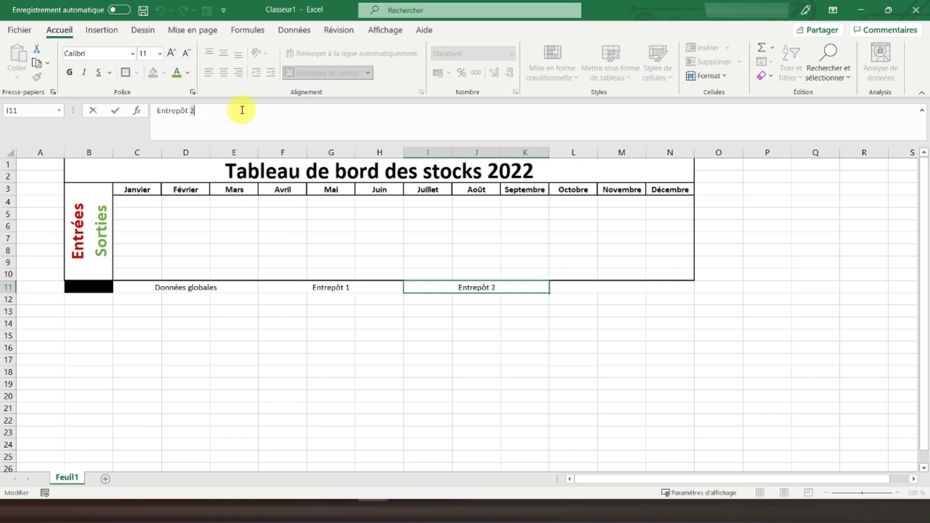
pyautogui.press('Return')
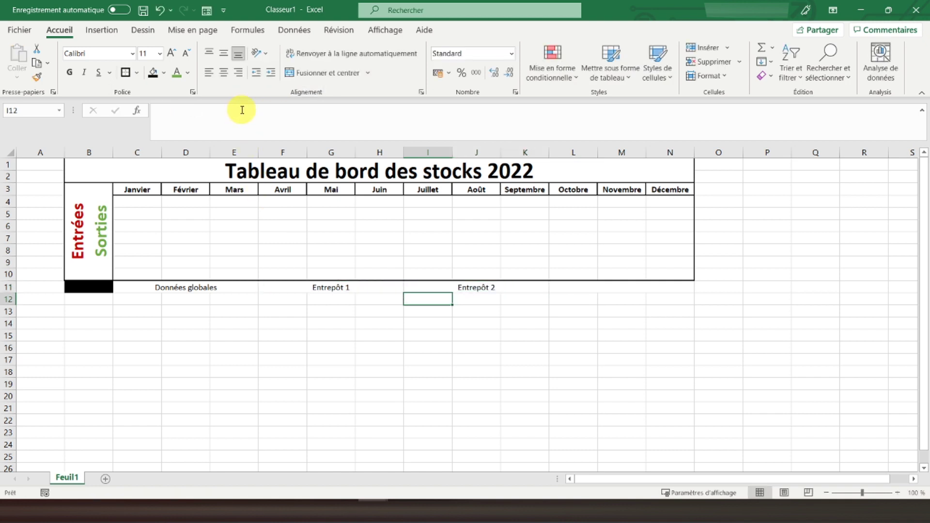
# - Copy the "Entrepôt 2" cell into the merged cell L11:N11 and change the copy's text to "Entrepôt 3"
pyautogui.press('Up')
pyautogui.hotkey('ctrl', 'c')
pyautogui.press('Right')
pyautogui.hotkey('ctrl', 'v')
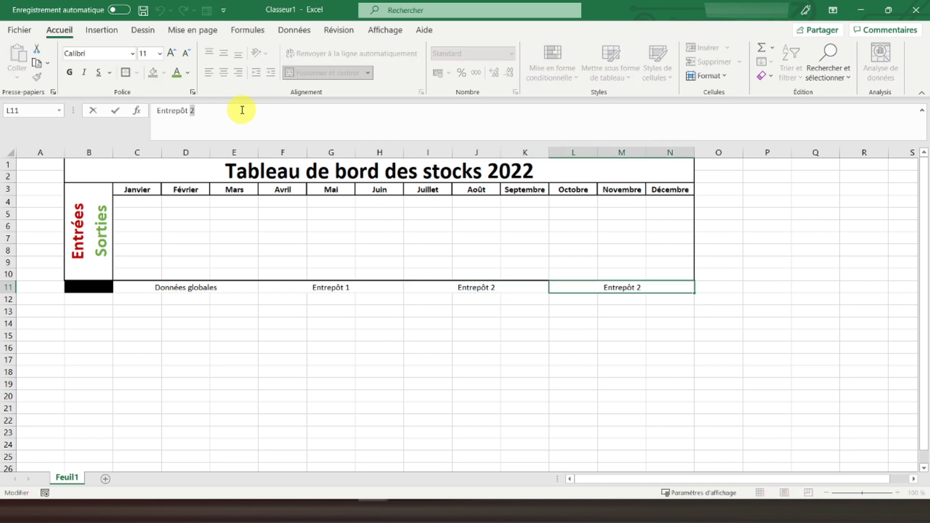
pyautogui.doubleClick(241, 110)
pyautogui.write('3')
pyautogui.press('Return')
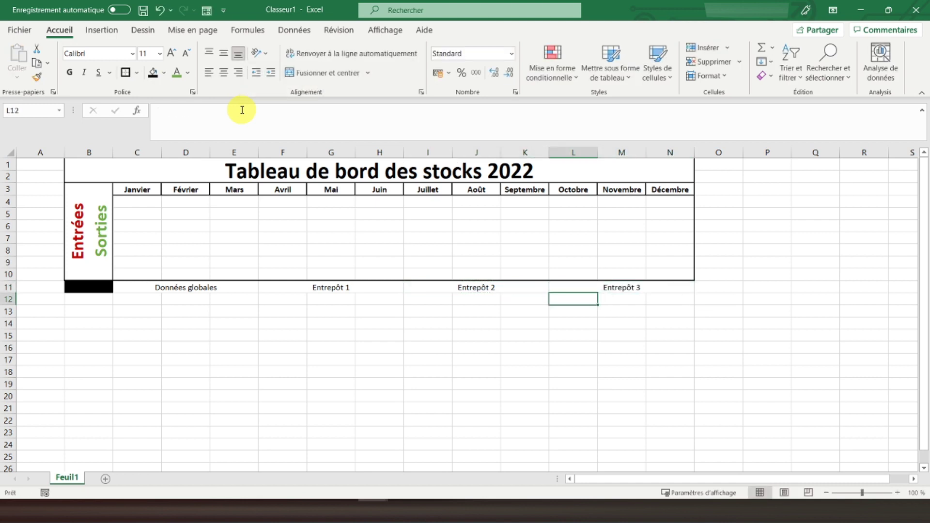
# - Add an outline border to each of the four merged heading cells in row 11, from "Données globales" to "Entrepôt 3"
pyautogui.click(157, 287)
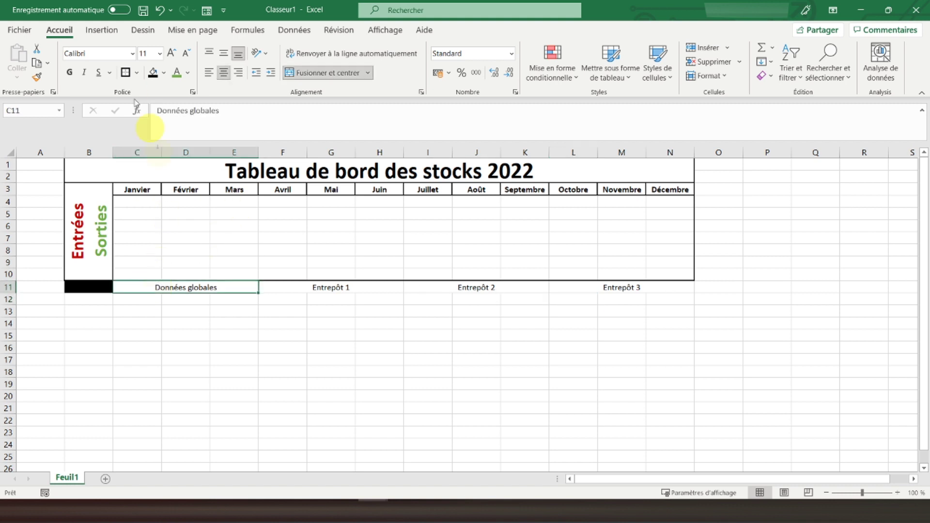
pyautogui.click(125, 74)
pyautogui.press('Right')
pyautogui.click(126, 75)
pyautogui.press('Right')
pyautogui.click(126, 74)
pyautogui.press('Right')
pyautogui.click(126, 74)
# - Make the four headings in C11:N11 bold
pyautogui.click(156, 286)
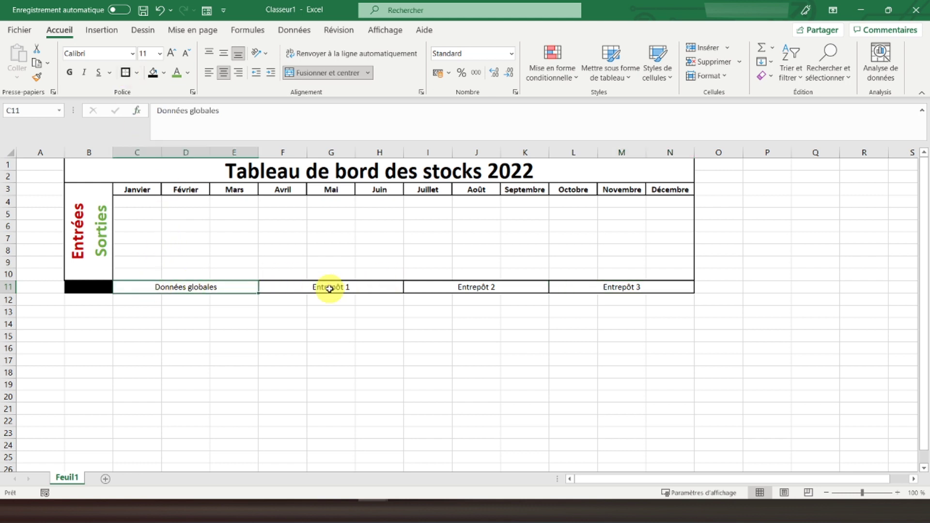
pyautogui.click(329, 288)
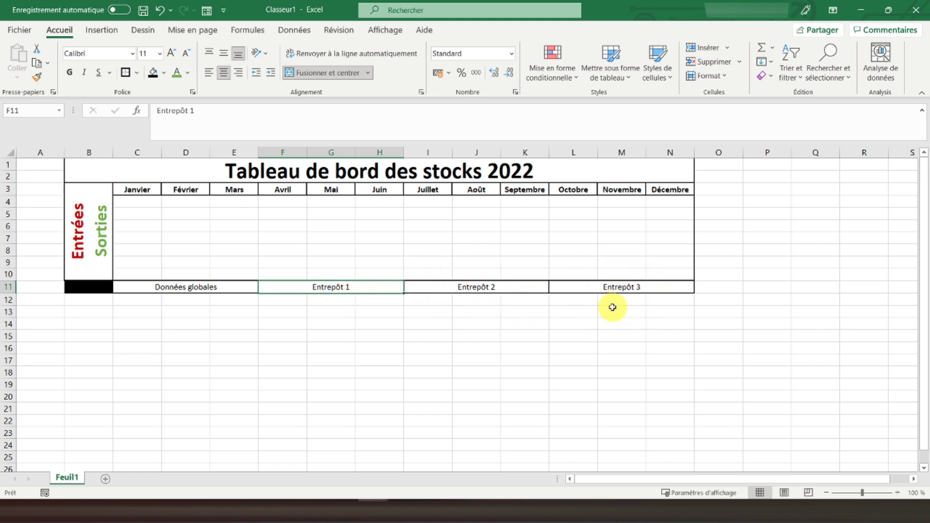
pyautogui.click(129, 287)
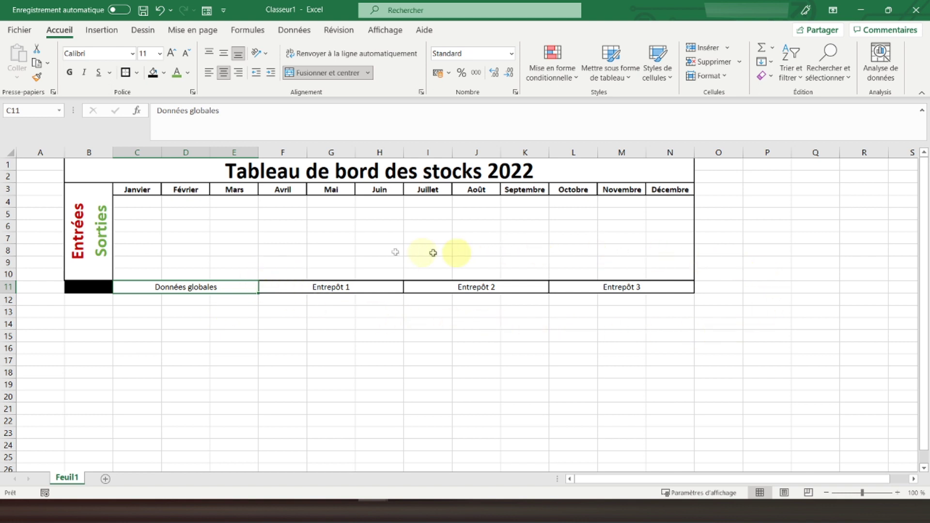
pyautogui.moveTo(149, 286); pyautogui.dragTo(650, 290)
pyautogui.click(70, 73)
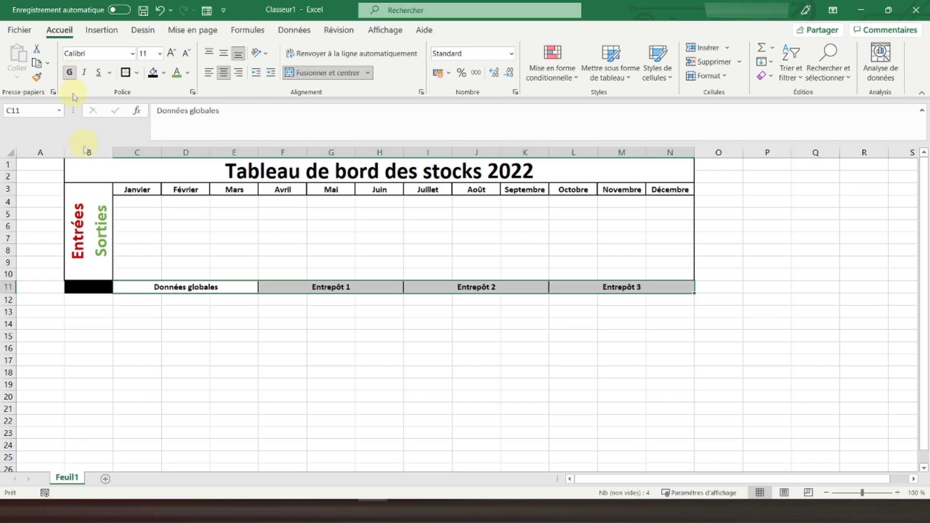
# - Merge and centre B12:B13 below the black cell and enter "Employés" in it
pyautogui.click(90, 298)
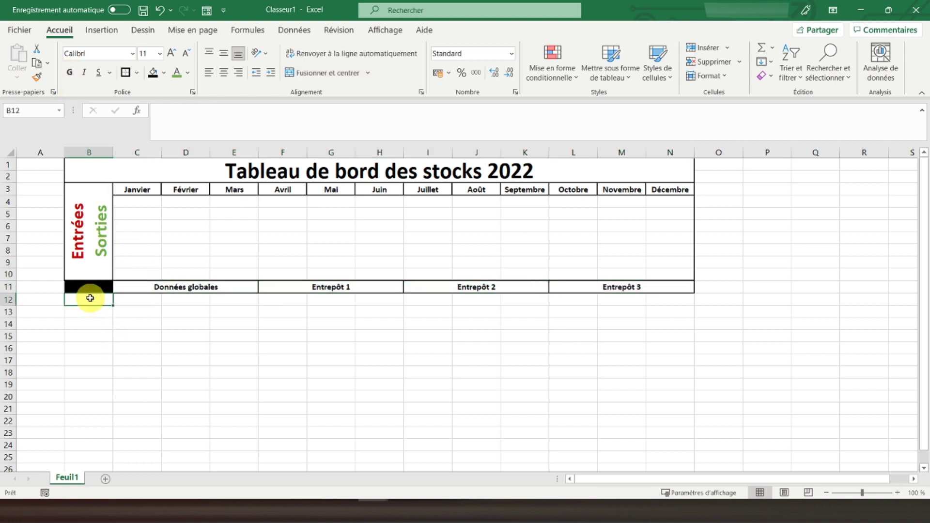
pyautogui.moveTo(90, 298); pyautogui.dragTo(90, 312)
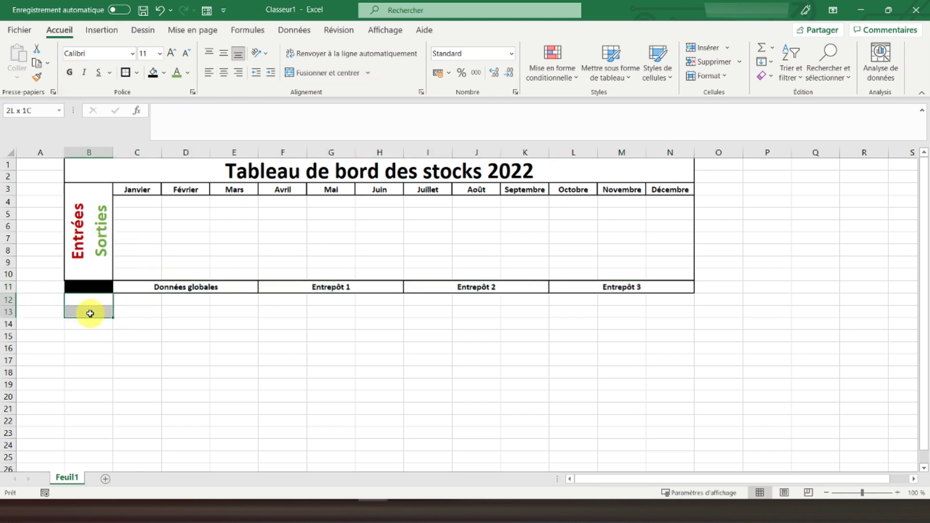
pyautogui.click(336, 75)
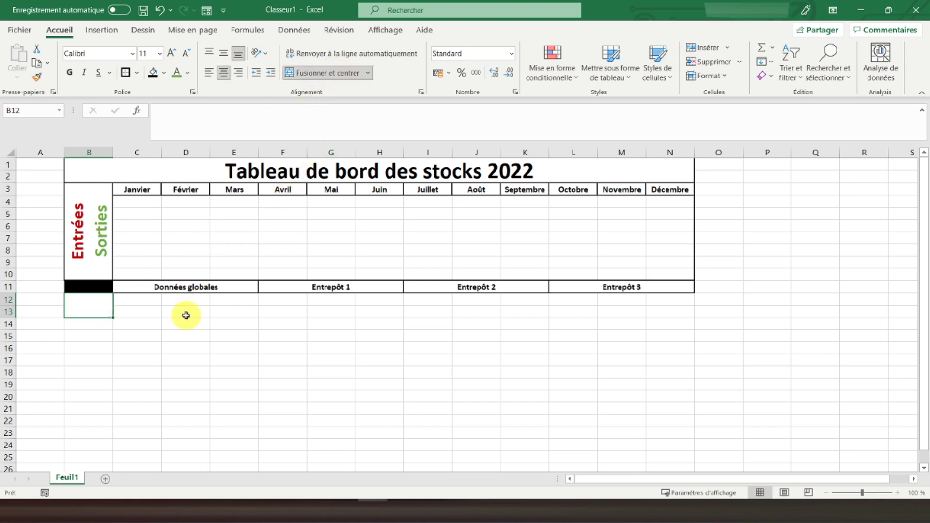
pyautogui.write('Employés')
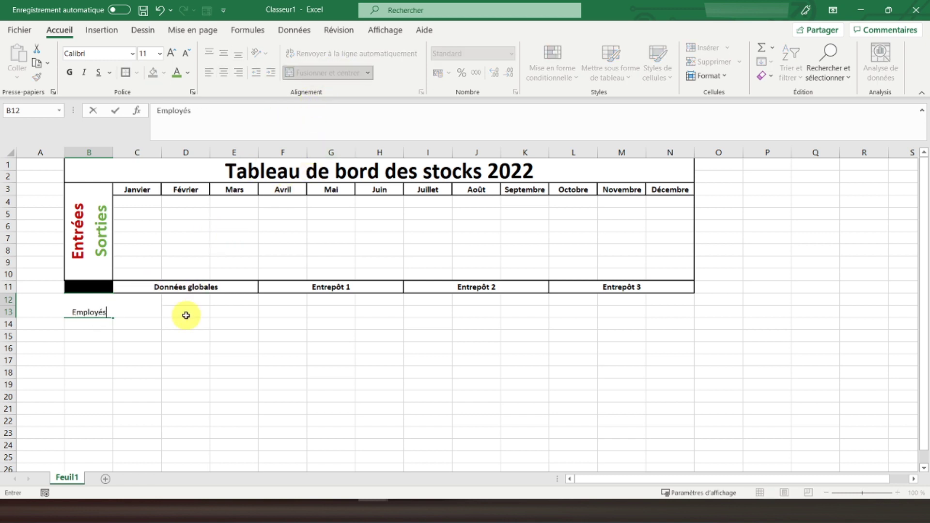
pyautogui.press('Return')
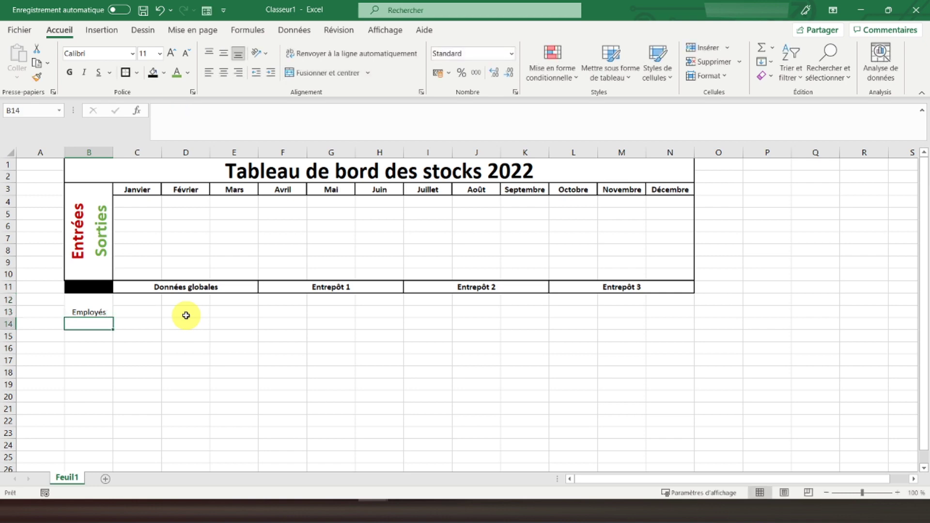
# - Centre the "Employés" label vertically, make it bold and give its cell an outline border
pyautogui.press('Up')
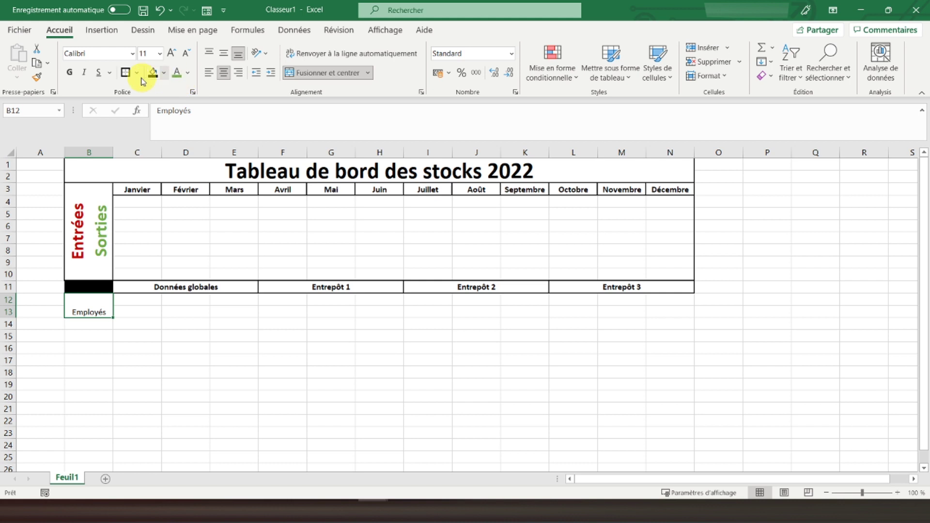
pyautogui.click(223, 53)
pyautogui.click(126, 73)
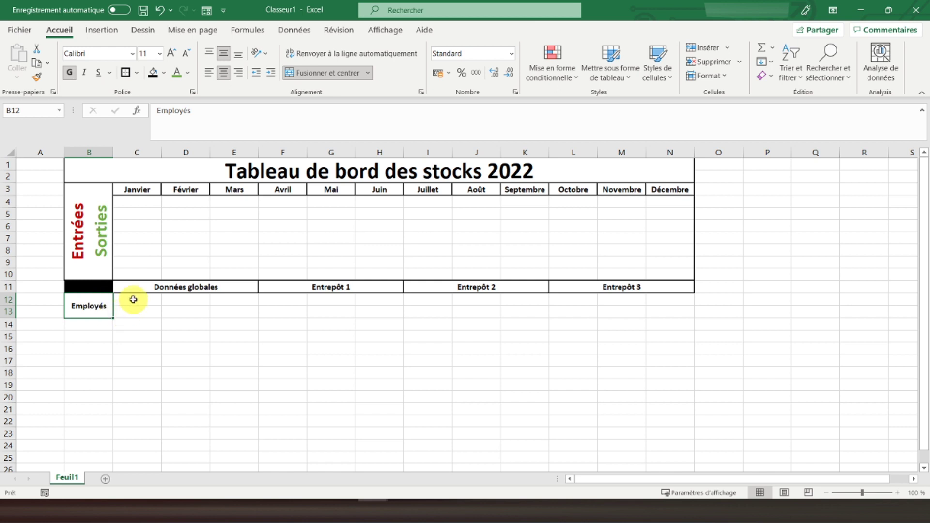
# - Merge and centre the cells beside "Employés" in four blocks: C12:E13, F12:H13, I12:K13 and L12:N13
pyautogui.moveTo(136, 296); pyautogui.dragTo(391, 315)
pyautogui.click(348, 74)
pyautogui.click(347, 72)
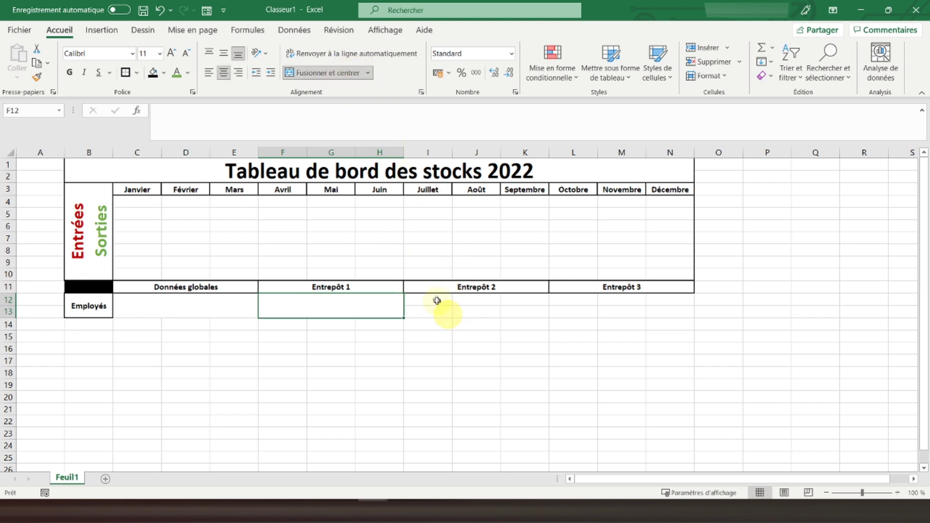
pyautogui.moveTo(436, 295); pyautogui.dragTo(509, 307)
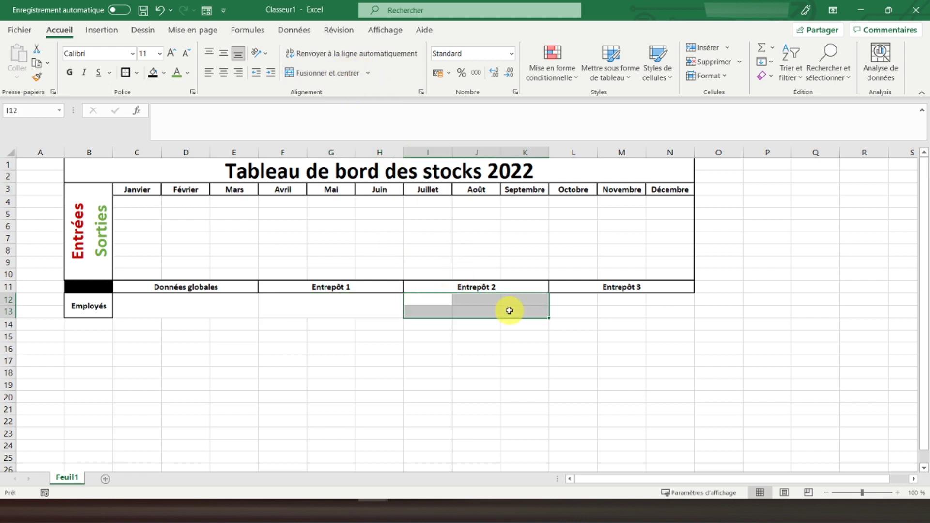
pyautogui.click(328, 73)
pyautogui.moveTo(592, 297); pyautogui.dragTo(675, 310)
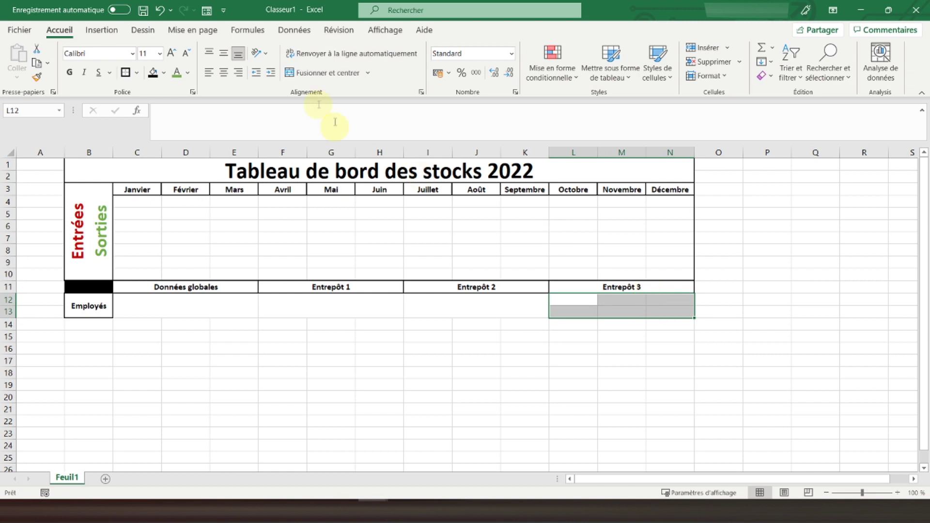
pyautogui.click(318, 76)
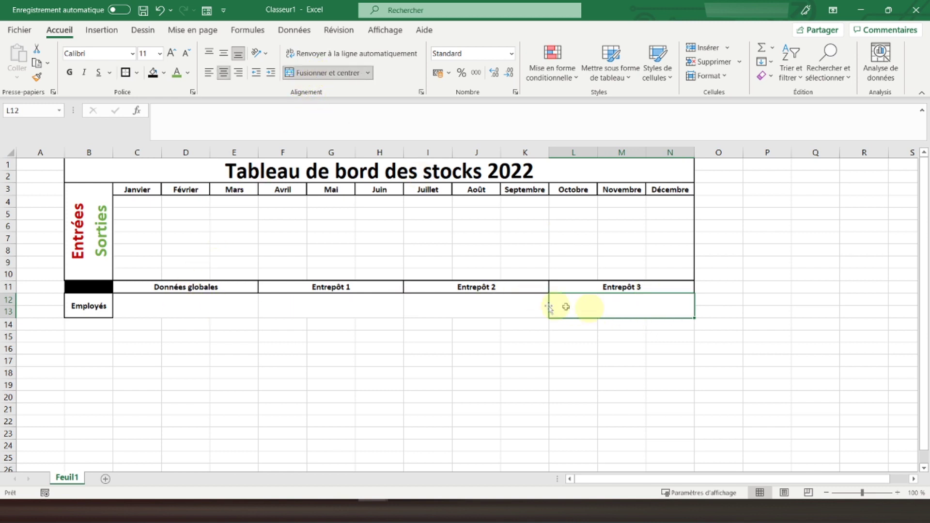
# - Add an outline border to each of the four merged blocks in the "Employés" row
pyautogui.click(174, 313)
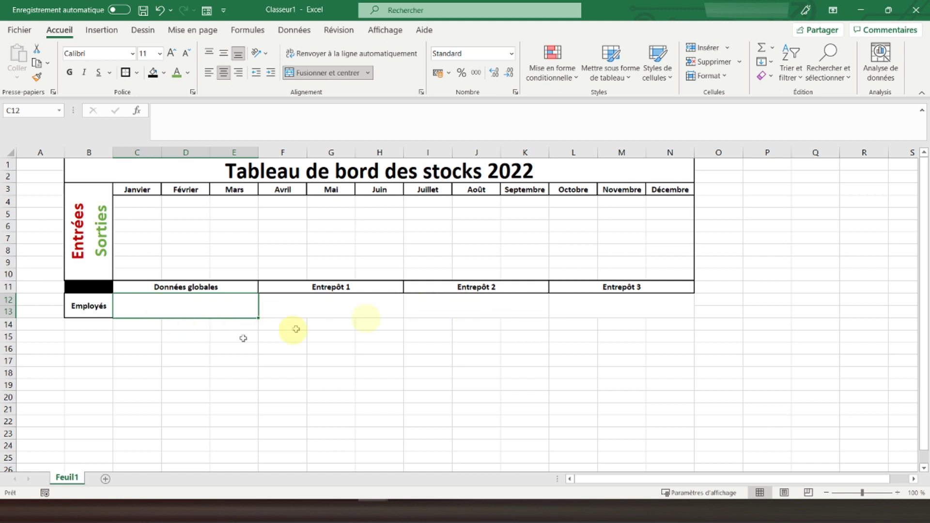
pyautogui.click(127, 77)
pyautogui.press('Right')
pyautogui.click(126, 77)
pyautogui.press('Right')
pyautogui.click(127, 77)
pyautogui.press('Right')
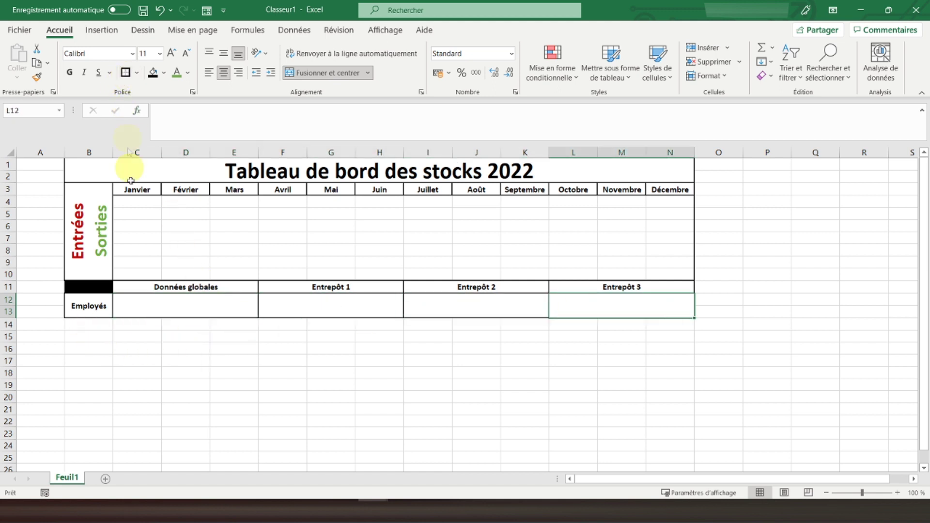
# - Fill the "Employés" cell with a light gold theme colour
pyautogui.click(94, 311)
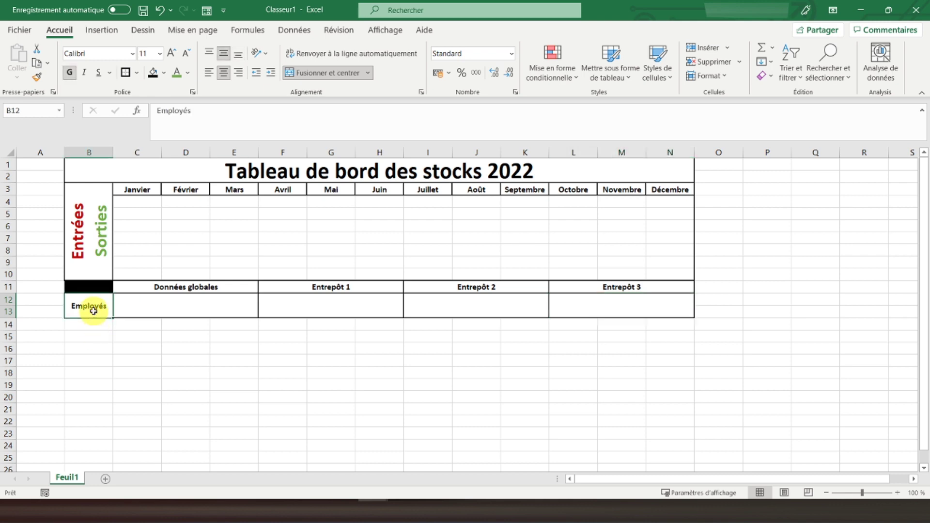
pyautogui.click(164, 72)
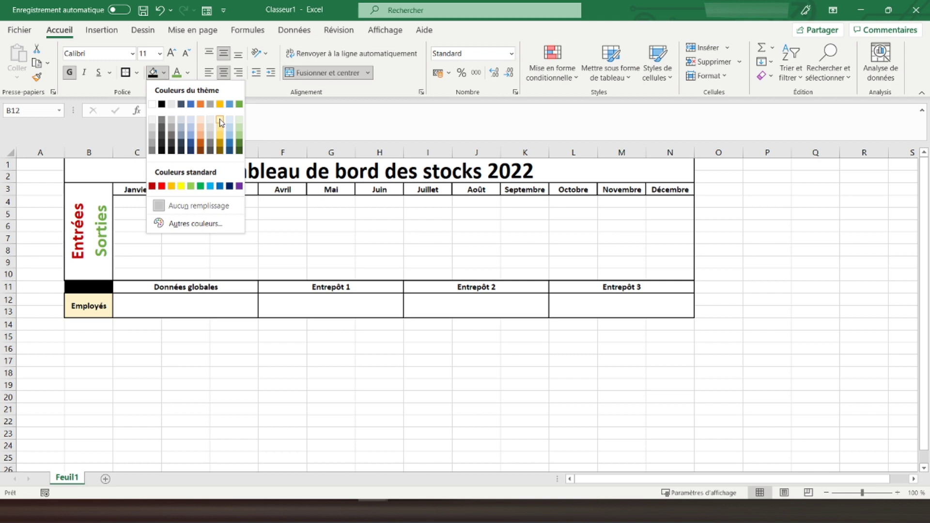
pyautogui.click(220, 131)
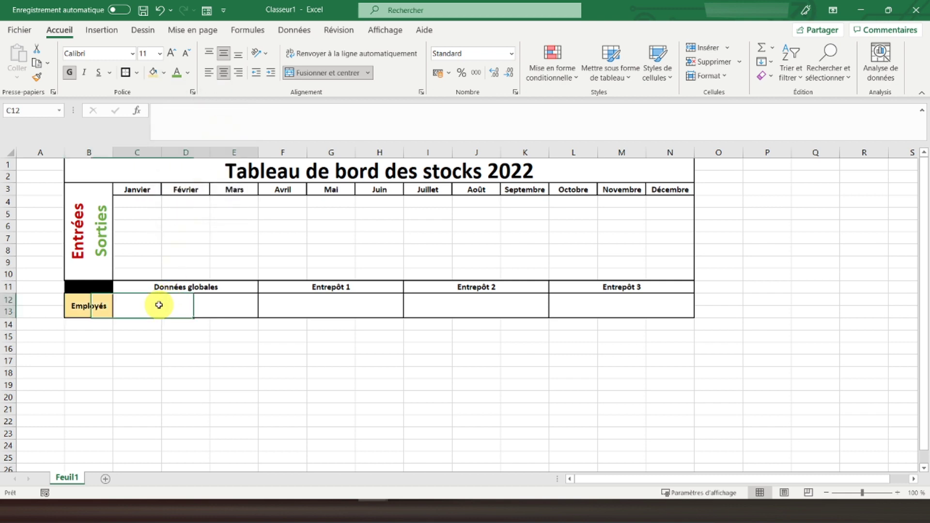
# - Apply the same light gold fill to the row 11 headings C11:N11 and to the "Tableau de bord des stocks 2022" title
pyautogui.moveTo(160, 303); pyautogui.dragTo(533, 294)
pyautogui.moveTo(168, 286); pyautogui.dragTo(647, 286)
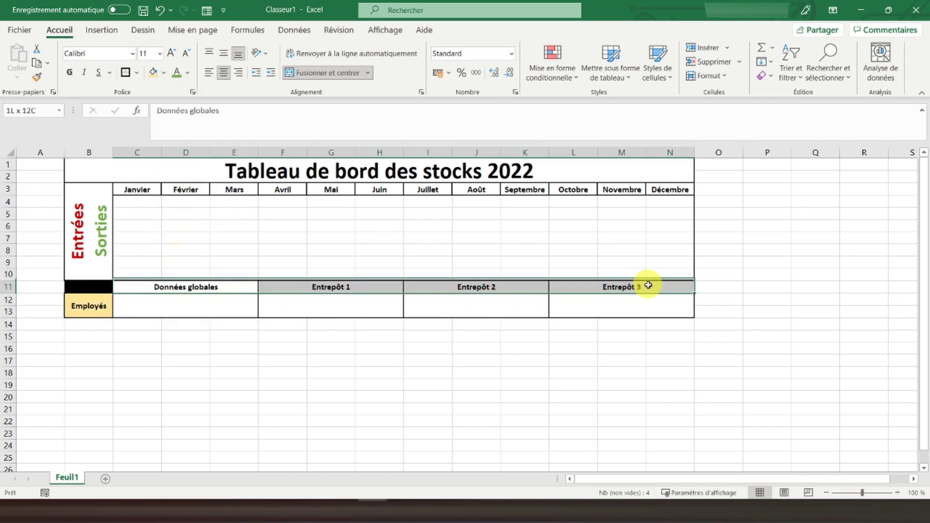
pyautogui.click(151, 73)
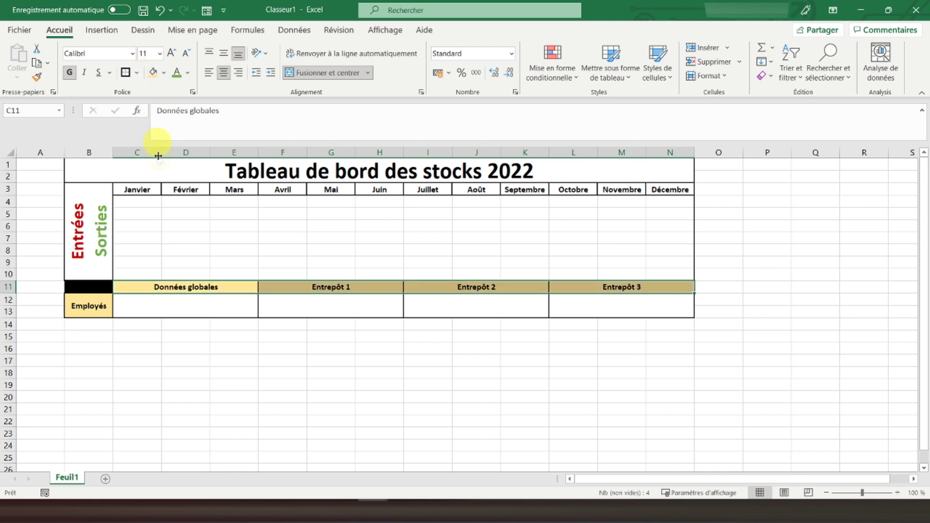
pyautogui.click(176, 167)
pyautogui.click(152, 72)
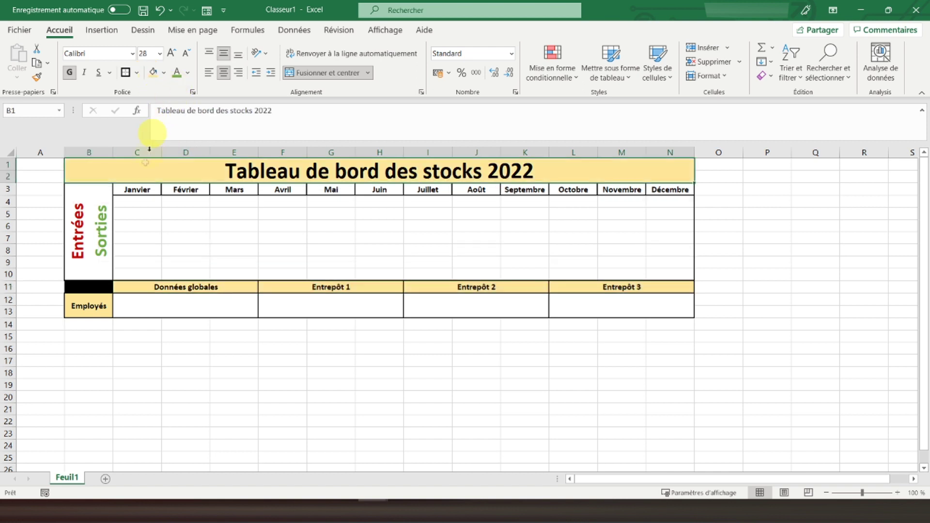
pyautogui.moveTo(135, 191); pyautogui.dragTo(657, 187)
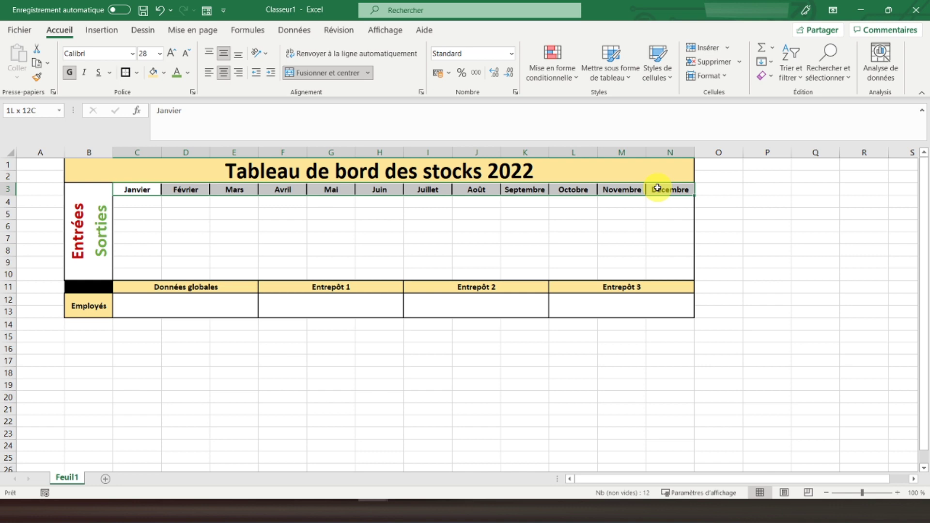
pyautogui.click(301, 252)
pyautogui.click(77, 324)
pyautogui.click(83, 285)
pyautogui.click(78, 334)
# - Merge and centre B14:B15 below "Employés" and enter "Chiffre d'affaires global" in it
pyautogui.moveTo(82, 320); pyautogui.dragTo(79, 338)
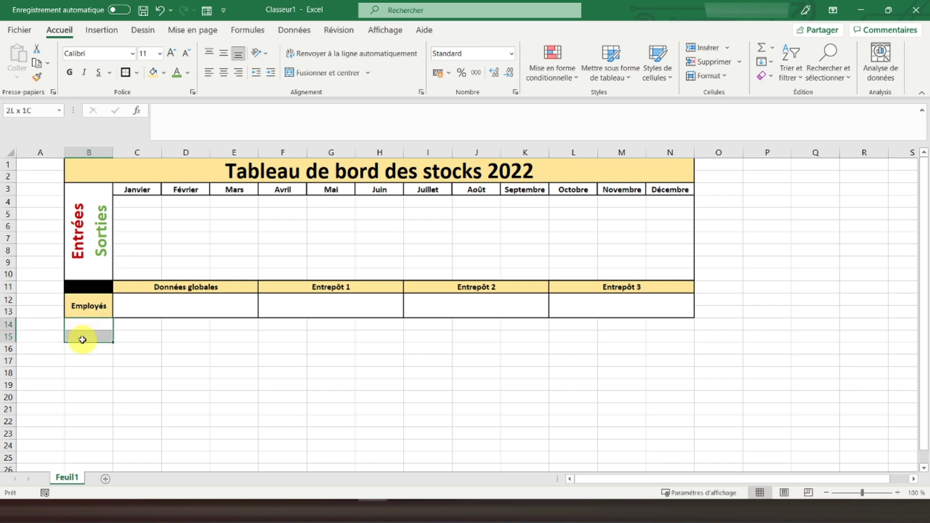
pyautogui.click(329, 80)
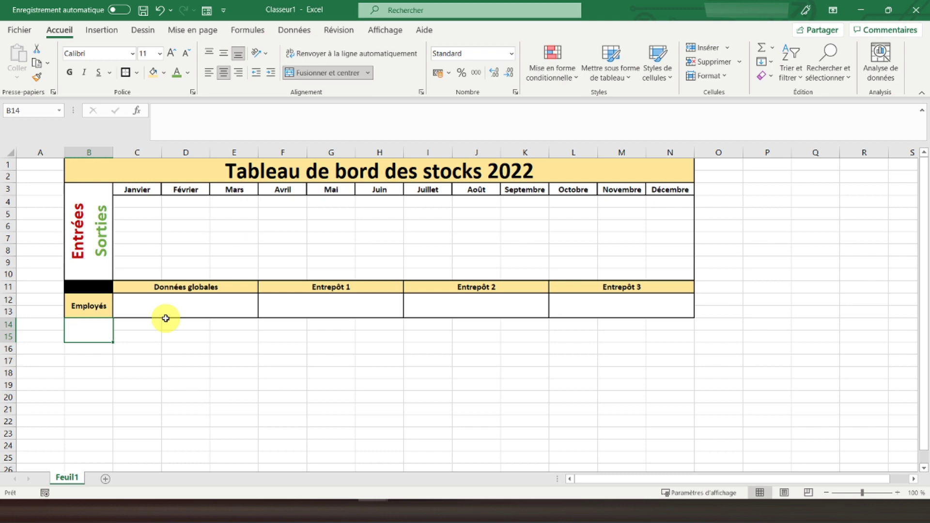
pyautogui.write('c')
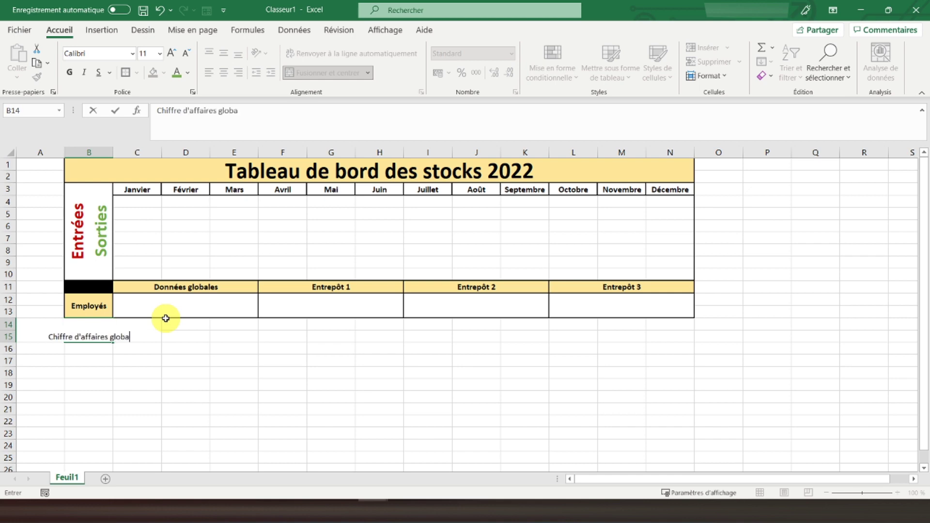
pyautogui.press('Return')
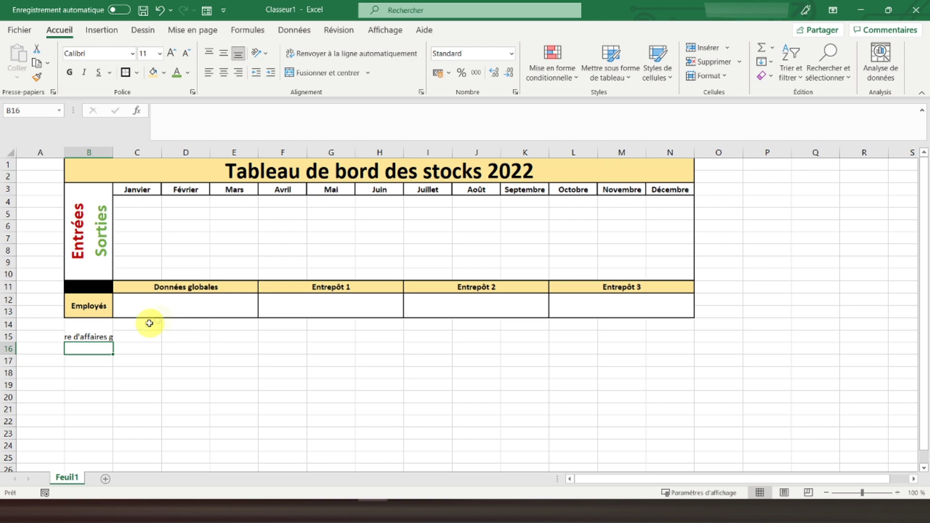
# - Wrap the text of the "Chiffre d'affaires global" cell and widen column B so the label fits on two lines
pyautogui.click(89, 323)
pyautogui.click(339, 53)
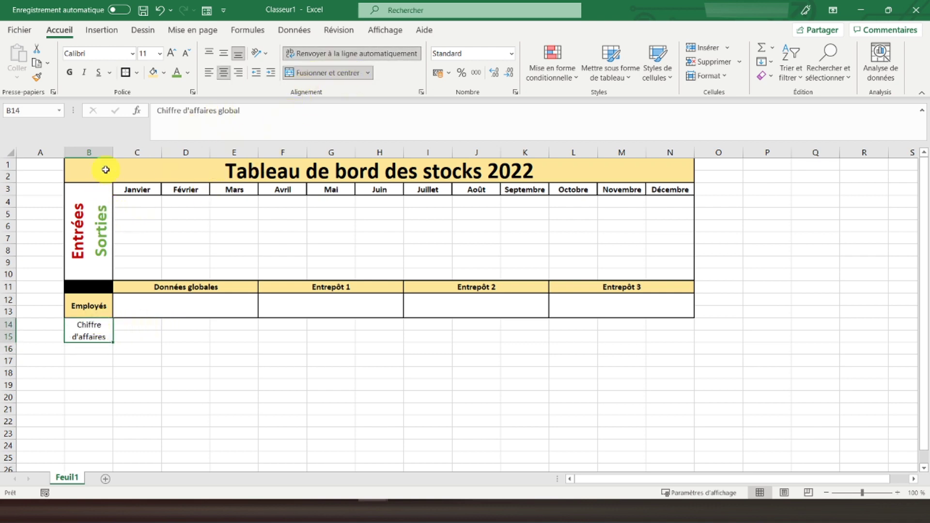
pyautogui.moveTo(112, 157); pyautogui.dragTo(133, 152)
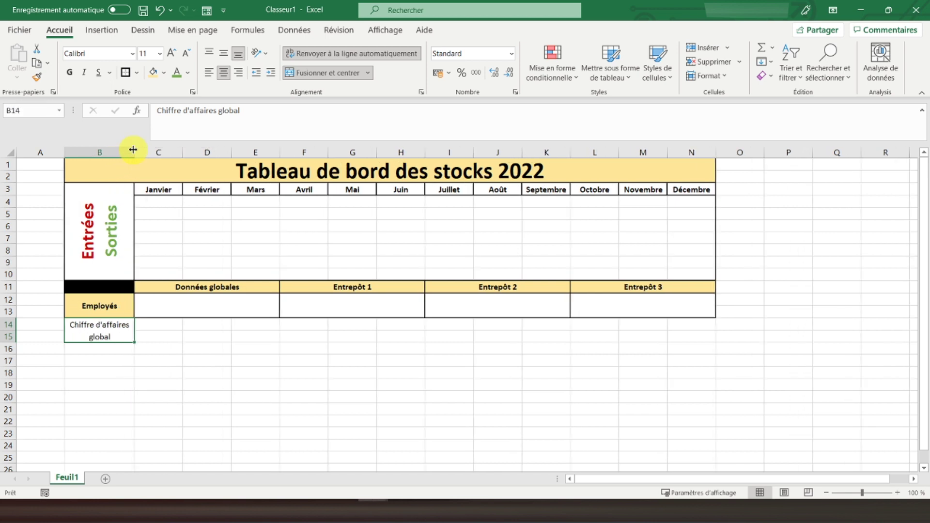
# - Make the "Chiffre d'affaires global" label bold and fill its cell with the same light gold
pyautogui.click(70, 73)
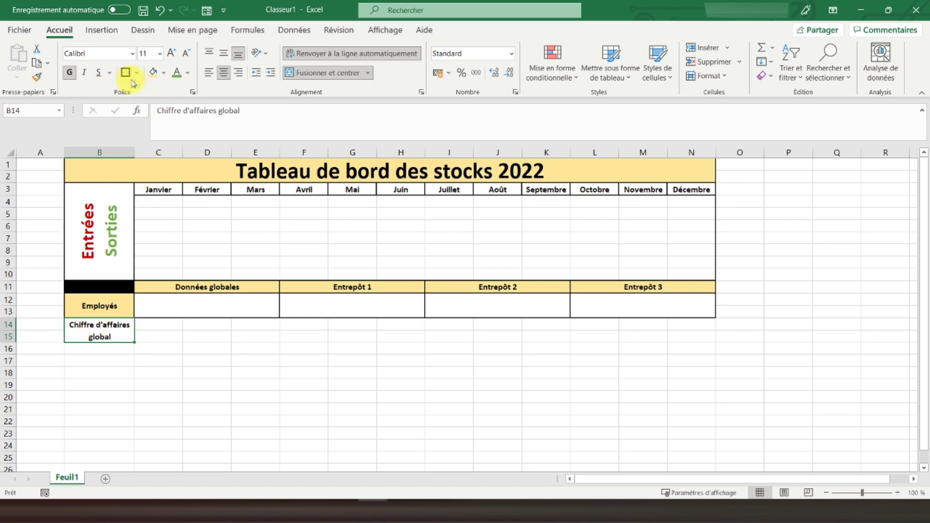
pyautogui.click(152, 74)
# - Merge and centre C14:E15, F14:H15, I14:K15 and L14:N15 in the "Chiffre d'affaires global" row
pyautogui.moveTo(148, 325); pyautogui.dragTo(248, 338)
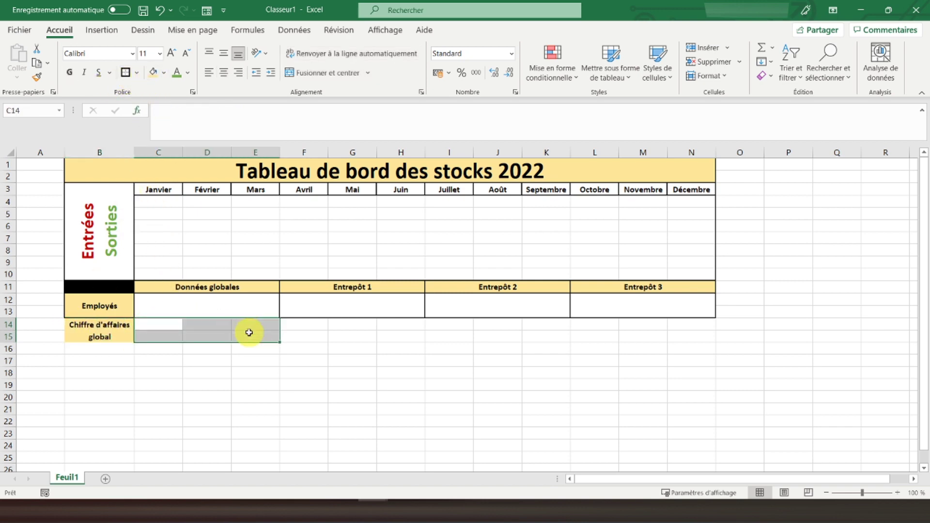
pyautogui.click(321, 75)
pyautogui.click(125, 72)
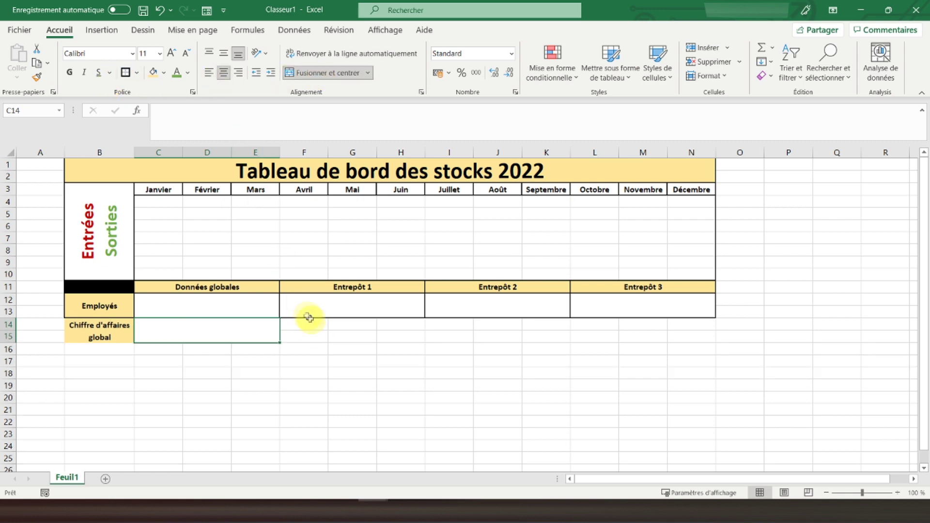
pyautogui.moveTo(301, 321); pyautogui.dragTo(397, 336)
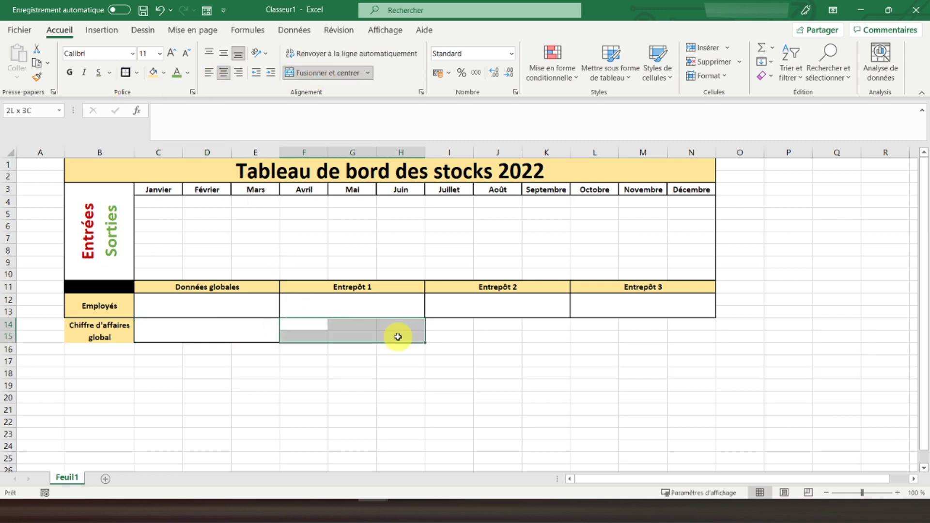
pyautogui.click(334, 72)
pyautogui.moveTo(454, 322); pyautogui.dragTo(537, 336)
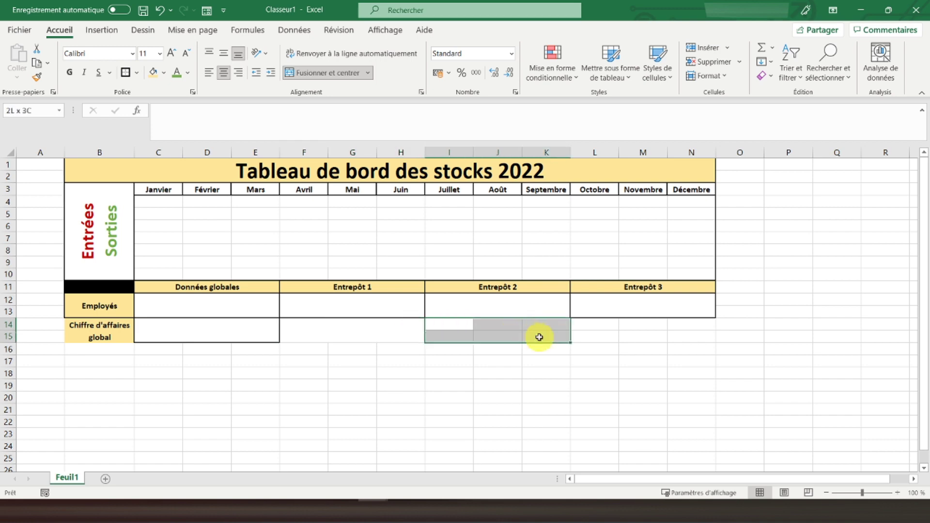
pyautogui.press('F4')
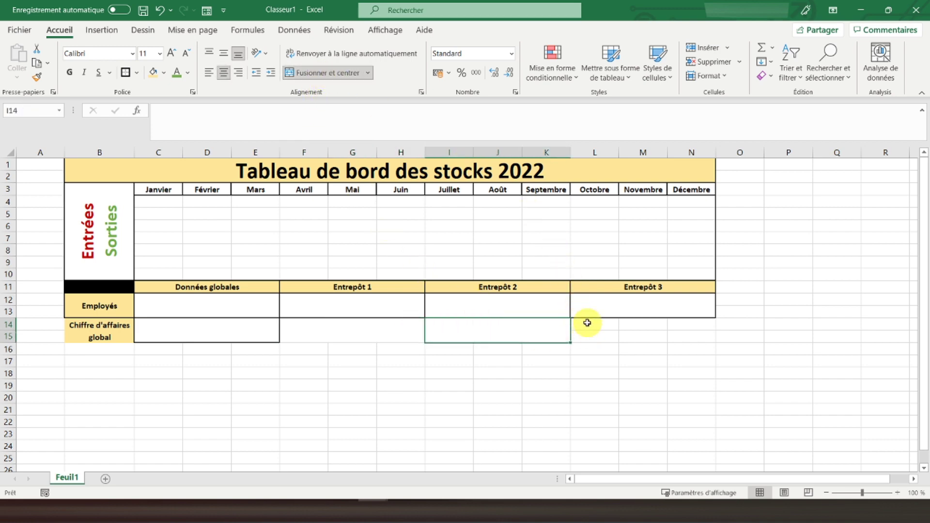
pyautogui.moveTo(587, 322); pyautogui.dragTo(695, 333)
pyautogui.click(293, 73)
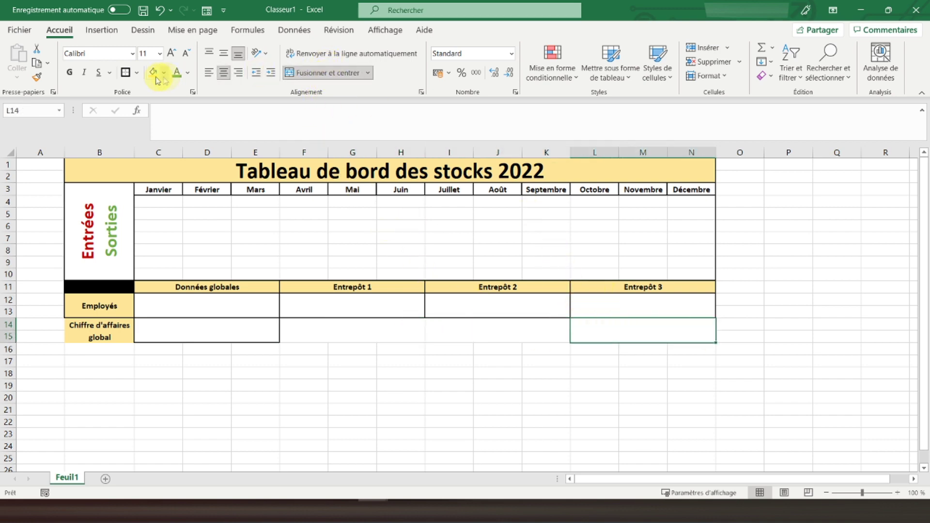
# - Apply borders to the merged warehouse cells and the label cell of the "Chiffre d'affaires global" row
pyautogui.press('Left')
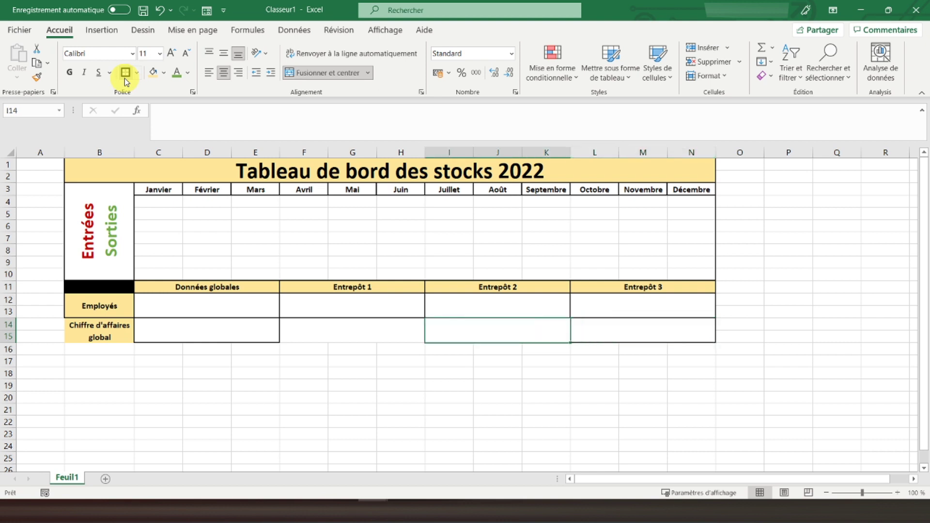
pyautogui.press('Left')
pyautogui.press('Left')
pyautogui.press('Left')
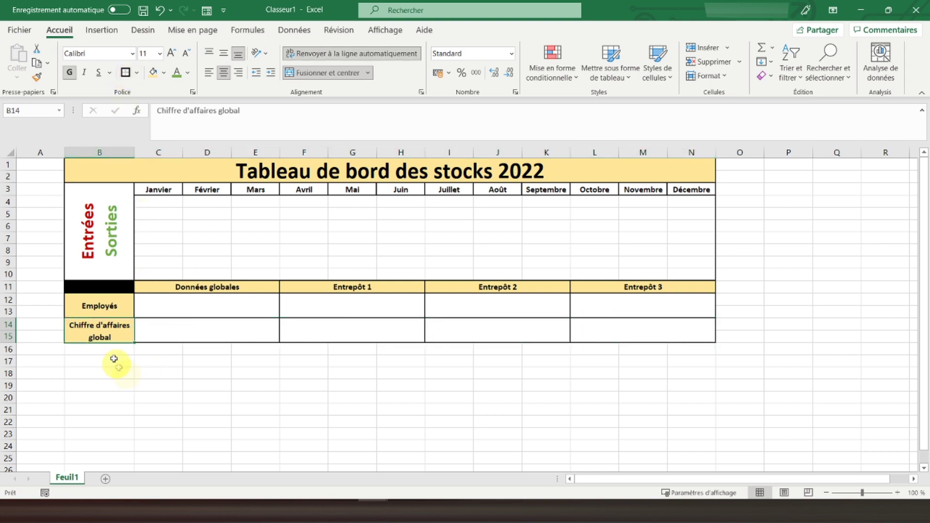
# - Merge and centre the cell pairs B16:B17, B18:B19 and B20:B21 below "Chiffre d'affaires global"
pyautogui.click(112, 348)
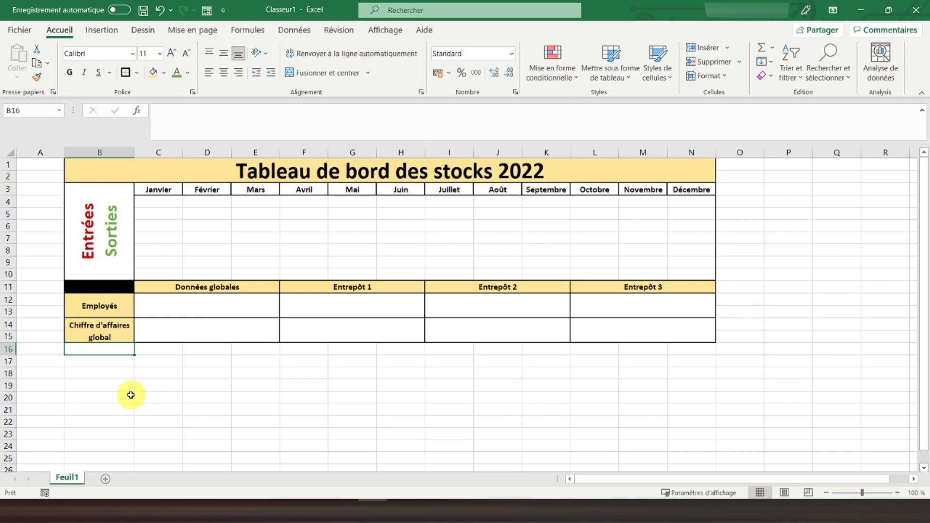
pyautogui.hotkey('shift', 'Down')
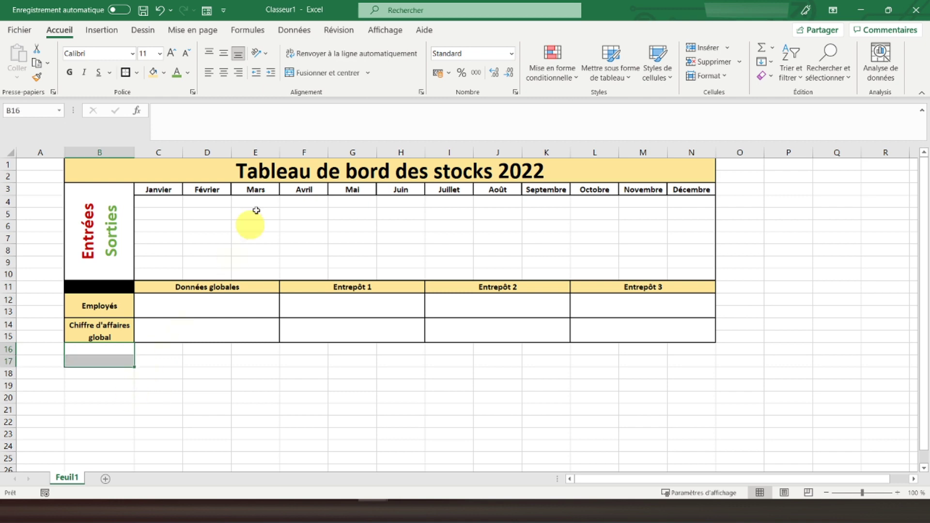
pyautogui.click(322, 72)
pyautogui.click(93, 373)
pyautogui.hotkey('shift', 'Down')
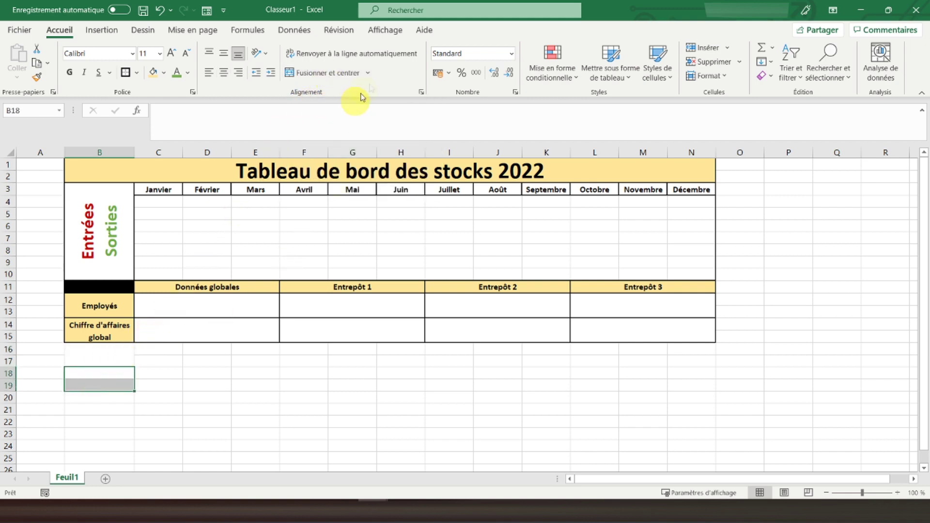
pyautogui.click(340, 79)
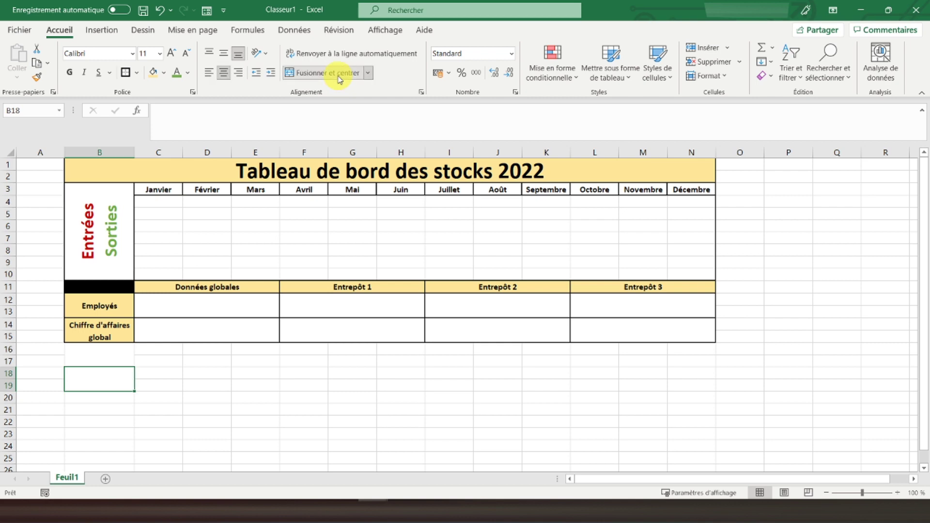
pyautogui.moveTo(87, 398); pyautogui.dragTo(102, 408)
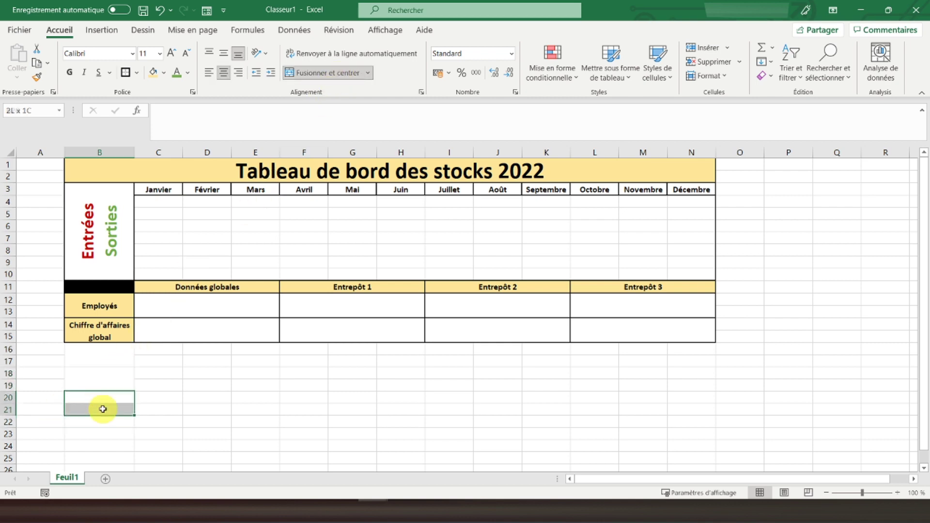
pyautogui.click(322, 72)
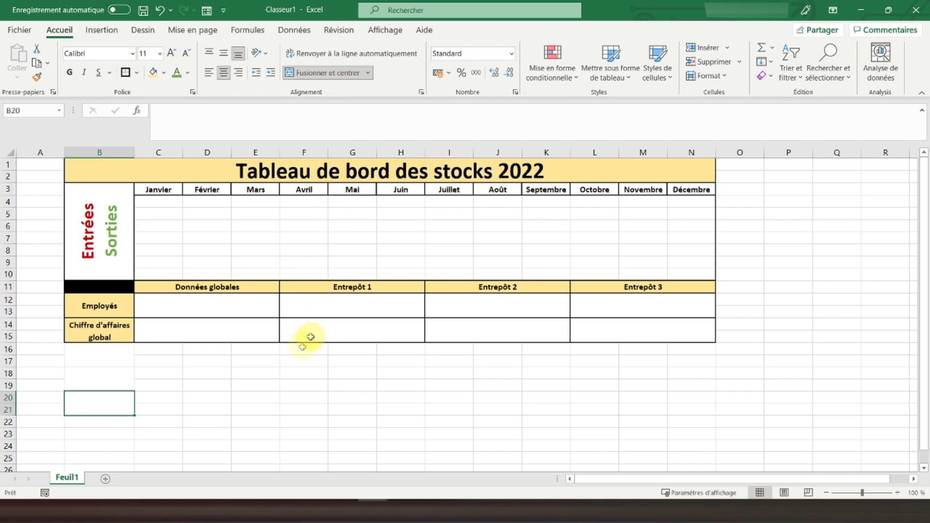
# - Enter "Nombre d'expédition" in B16, "Revenu par expédition" in B18 and "Expéditions par employé" in B20
pyautogui.click(107, 352)
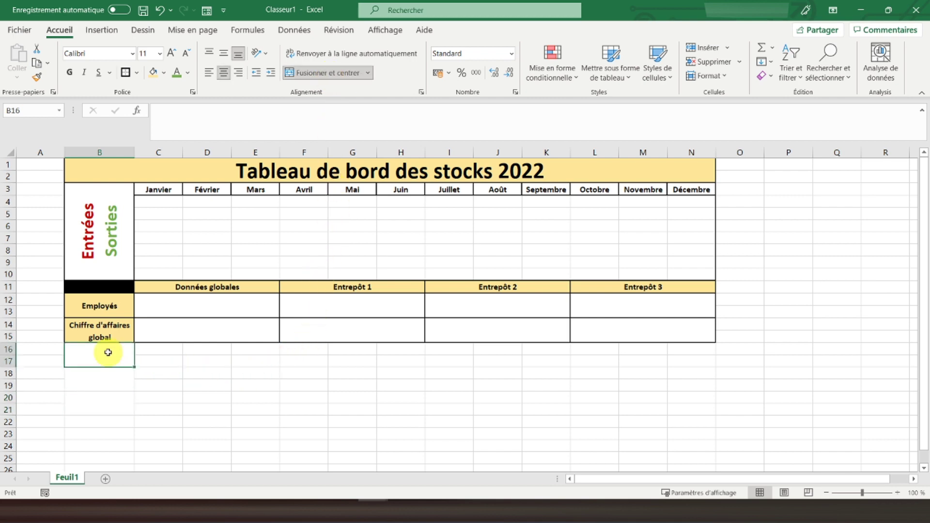
pyautogui.write("Nombre d'ex")
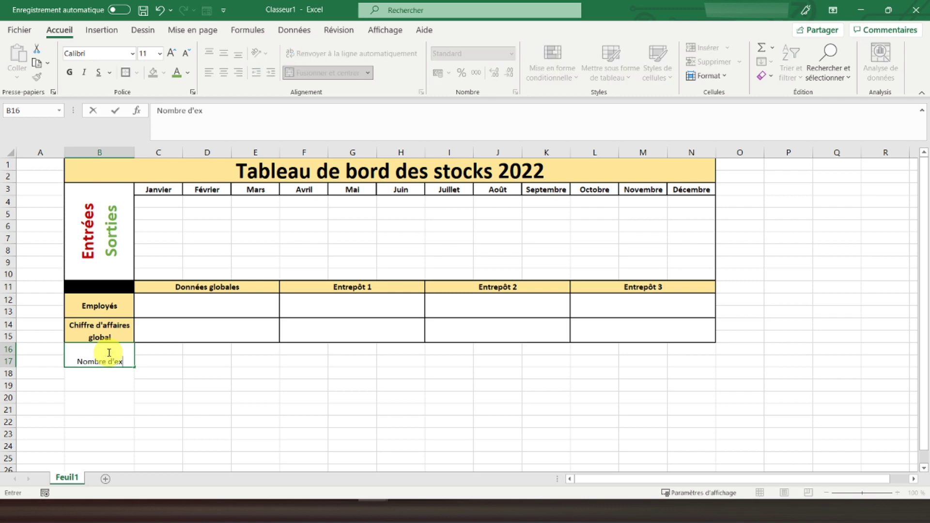
pyautogui.write('pédition')
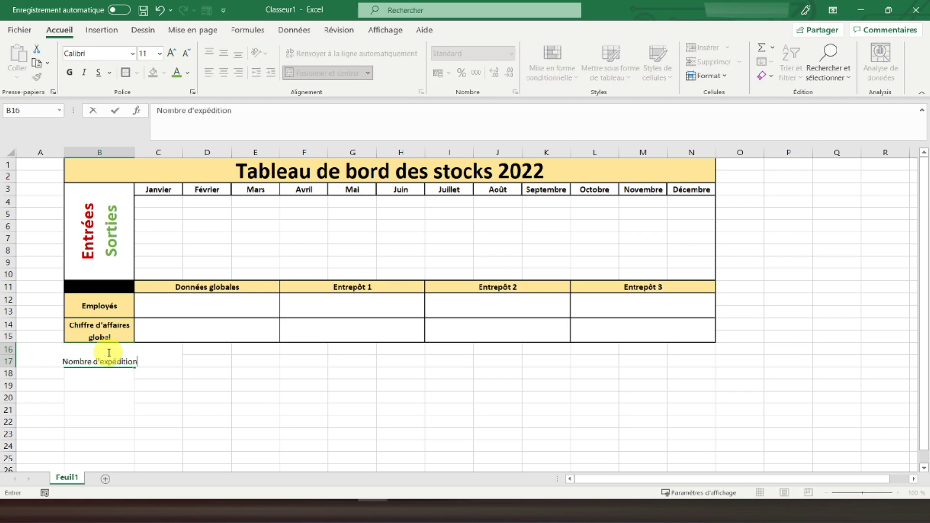
pyautogui.press('Return')
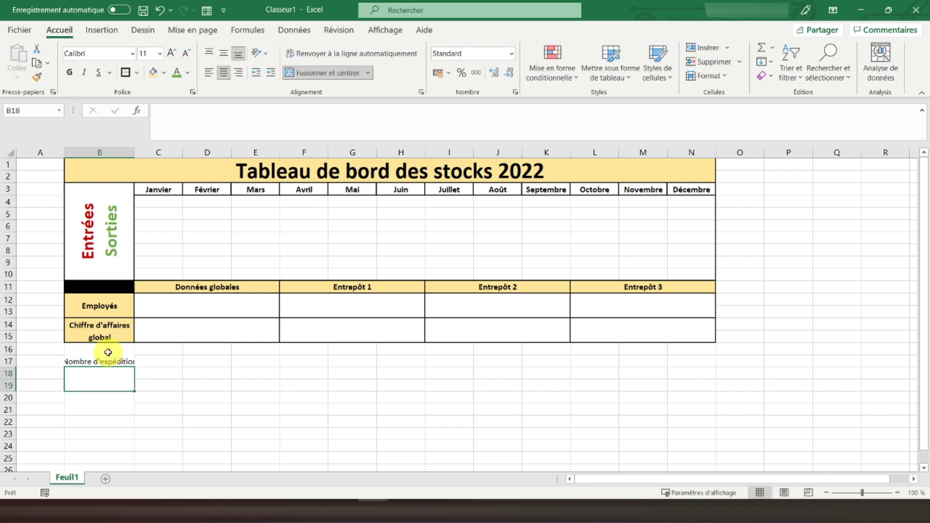
pyautogui.write('Revenu p')
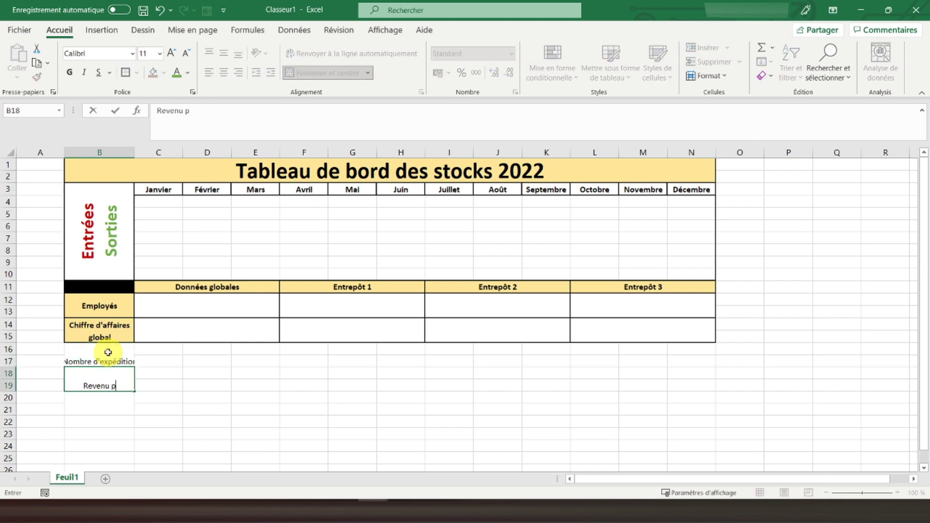
pyautogui.write('ar expédition')
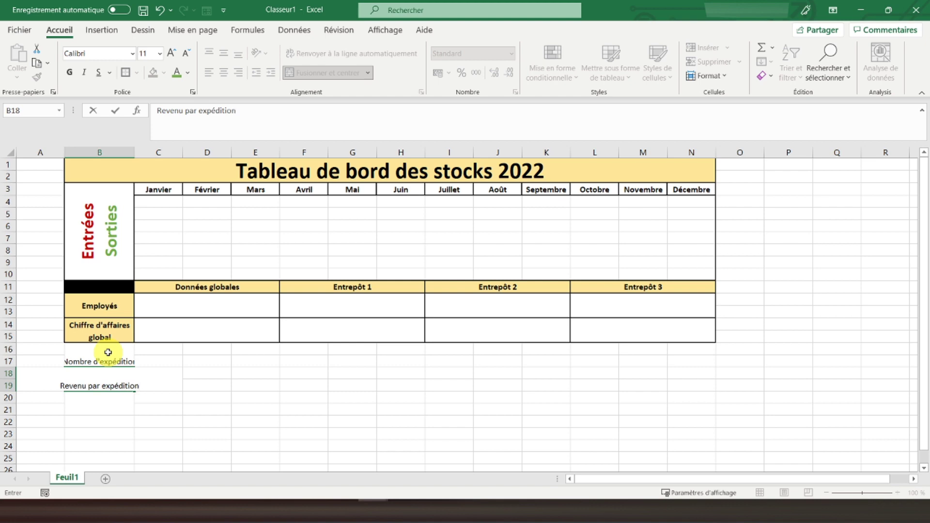
pyautogui.press('Return')
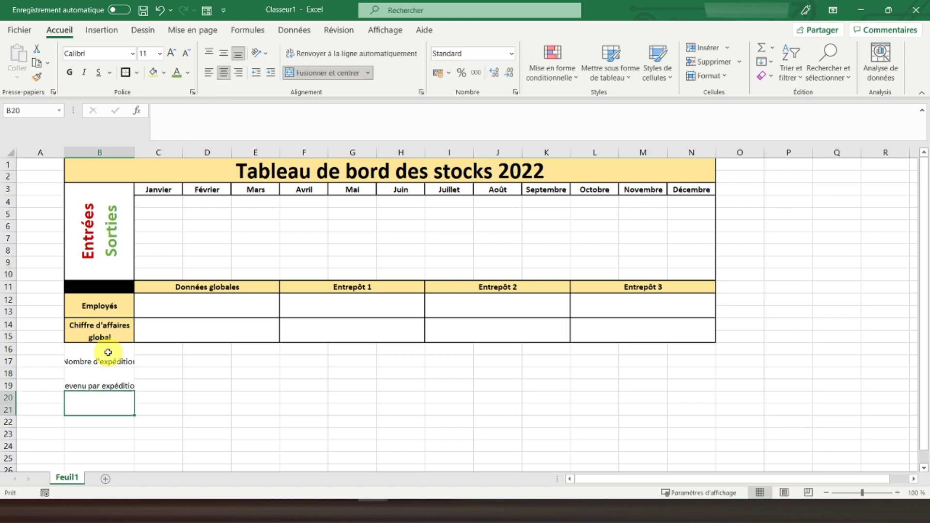
pyautogui.write('Expédit')
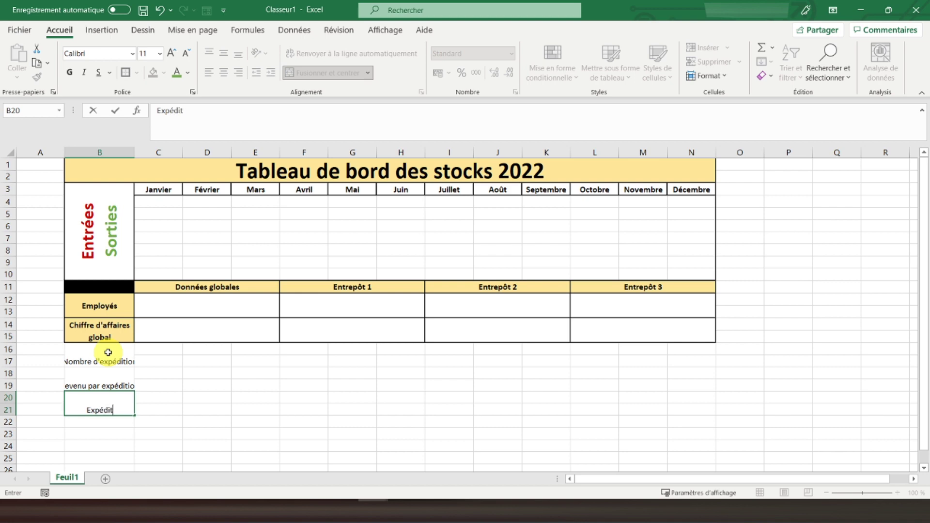
pyautogui.write('ions par employ')
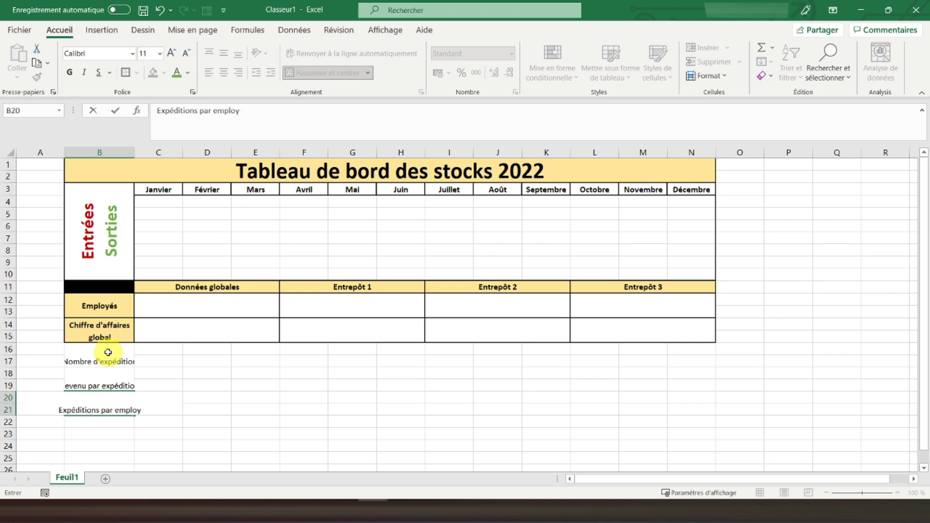
pyautogui.press('Return')
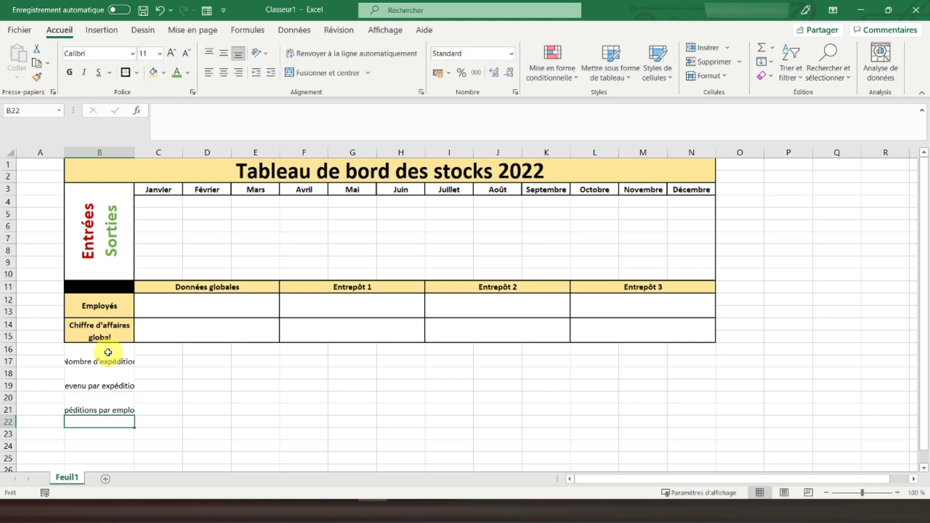
# - Wrap the text of the three new labels in B16:B21, make them bold and fill them with the same light gold
pyautogui.moveTo(108, 352); pyautogui.dragTo(103, 394)
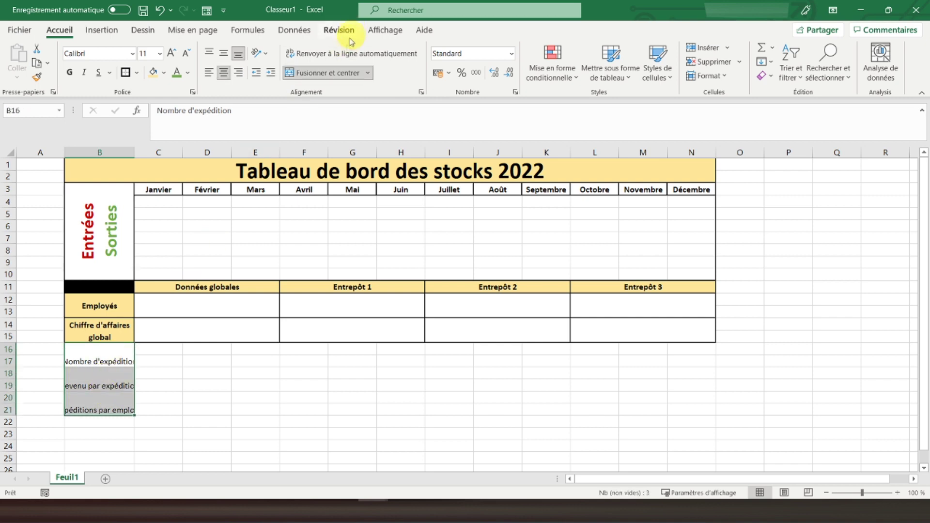
pyautogui.click(345, 54)
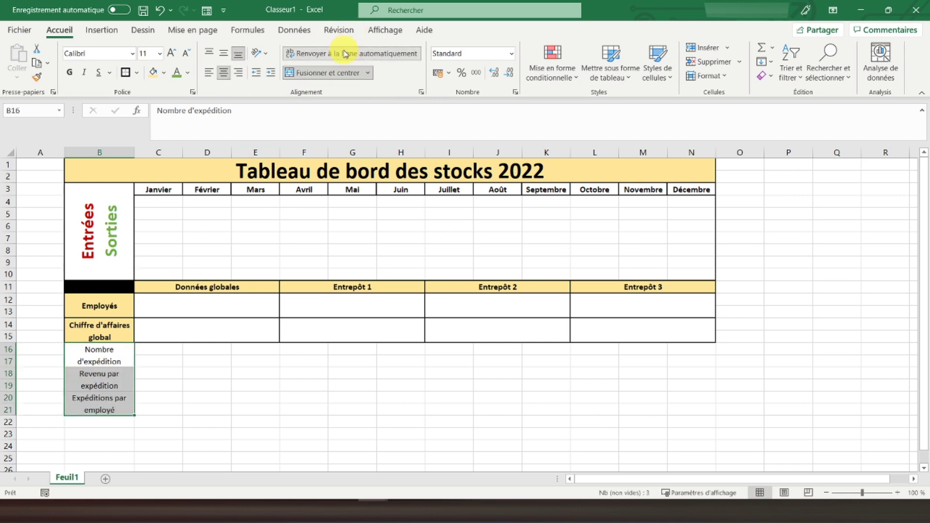
pyautogui.click(154, 72)
pyautogui.click(70, 73)
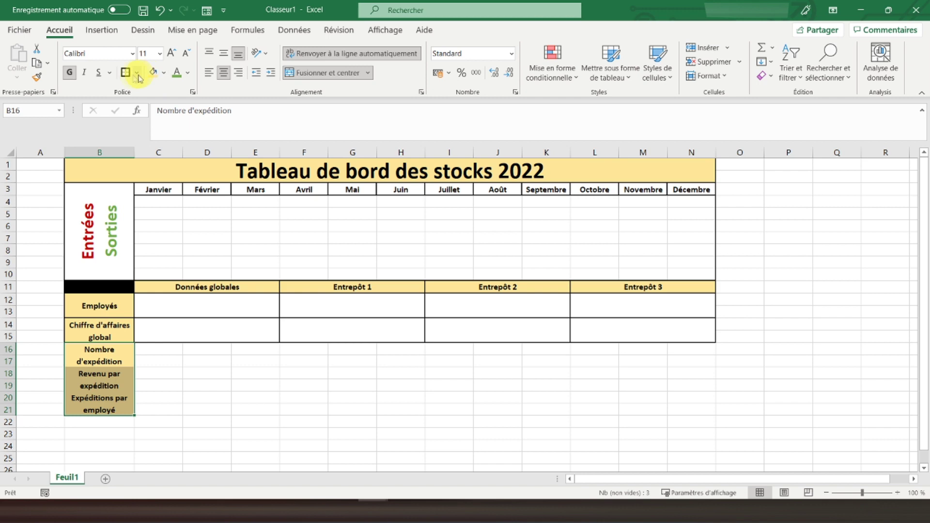
# - Apply borders around each of the three label cells in B16:B21
pyautogui.click(125, 73)
pyautogui.click(91, 352)
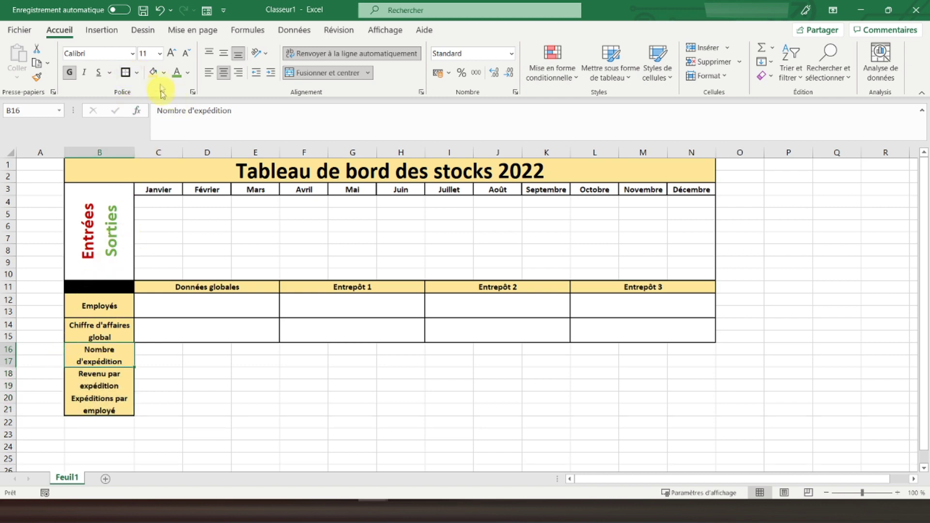
pyautogui.click(126, 75)
pyautogui.press('Down')
pyautogui.click(126, 75)
pyautogui.press('Down')
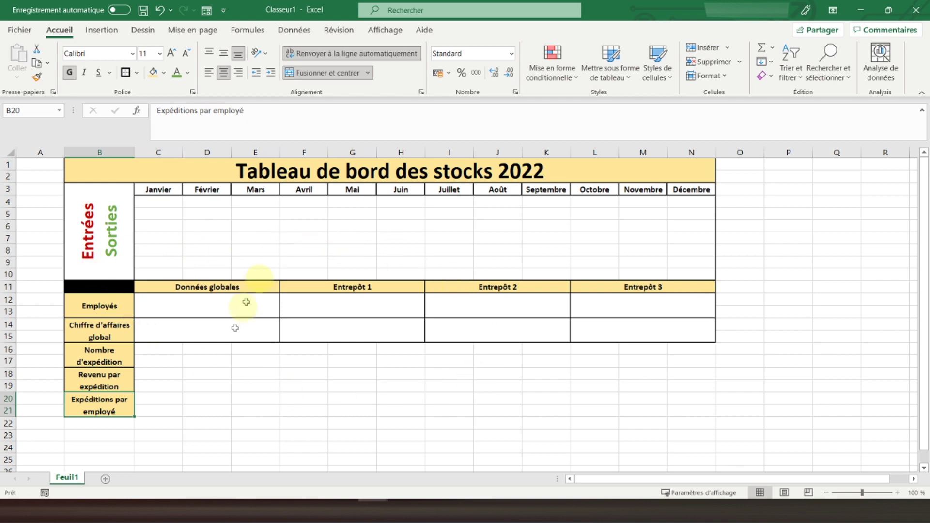
# - Merge and centre rows 16 and 17 into three-column blocks from C to N beside "Nombre d'expédition"
pyautogui.click(160, 349)
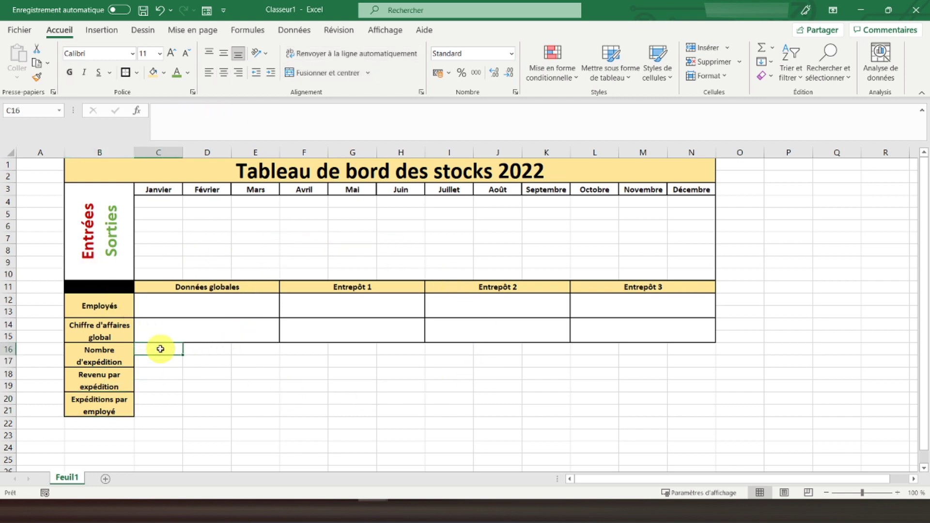
pyautogui.moveTo(154, 349)
pyautogui.mouseDown()
pyautogui.moveTo(531, 363)
pyautogui.moveTo(600, 349)
pyautogui.moveTo(670, 366)
pyautogui.mouseUp()
pyautogui.click(322, 73)
pyautogui.press('F4')
pyautogui.press('F4')
pyautogui.press('F4')
# - Merge and centre L18:N19, L20:N21, I18:K19 and I20:K21 under "Entrepôt 3" and "Entrepôt 2"
pyautogui.moveTo(590, 374); pyautogui.dragTo(674, 384)
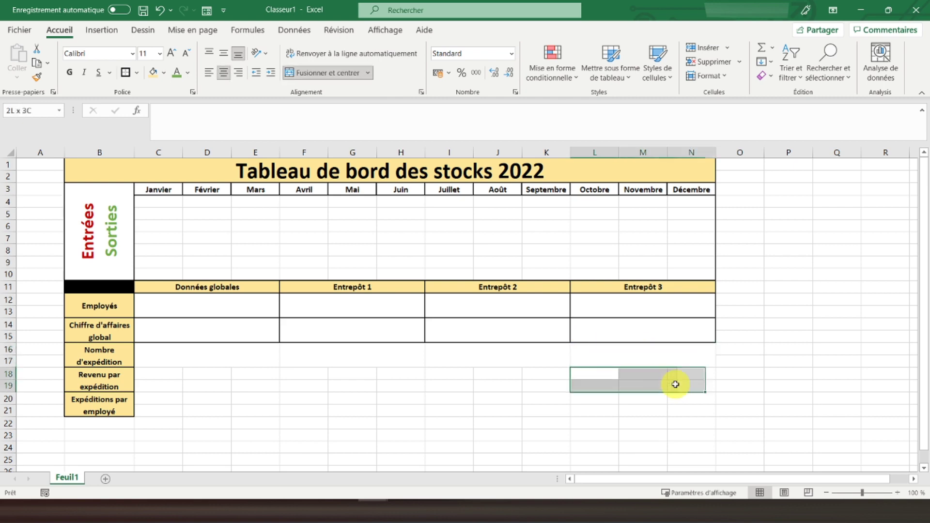
pyautogui.press('F4')
pyautogui.moveTo(592, 400); pyautogui.dragTo(691, 413)
pyautogui.press('F4')
pyautogui.click(443, 374)
pyautogui.moveTo(443, 375); pyautogui.dragTo(543, 386)
pyautogui.press('F4')
pyautogui.moveTo(443, 398); pyautogui.dragTo(541, 409)
pyautogui.press('F4')
# - Merge and centre the remaining two-row blocks F18:H19, F20:H21, C18:E19 and C20:E21 under "Entrepôt 1" and "Données globales"
pyautogui.moveTo(285, 376); pyautogui.dragTo(407, 383)
pyautogui.press('F4')
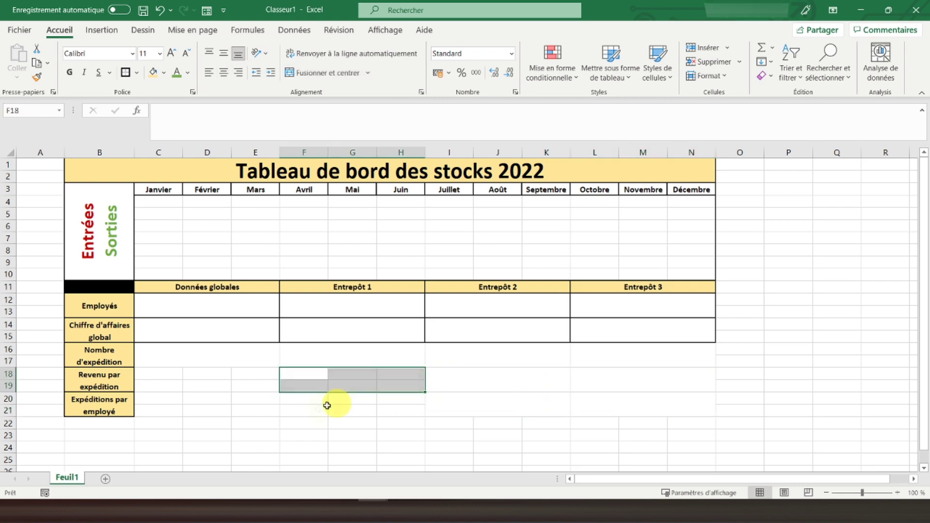
pyautogui.moveTo(301, 394); pyautogui.dragTo(415, 407)
pyautogui.press('F4')
pyautogui.moveTo(166, 376); pyautogui.dragTo(266, 380)
pyautogui.press('F4')
pyautogui.moveTo(156, 412); pyautogui.dragTo(266, 405)
pyautogui.press('F4')
pyautogui.moveTo(150, 349); pyautogui.dragTo(264, 361)
pyautogui.press('F4')
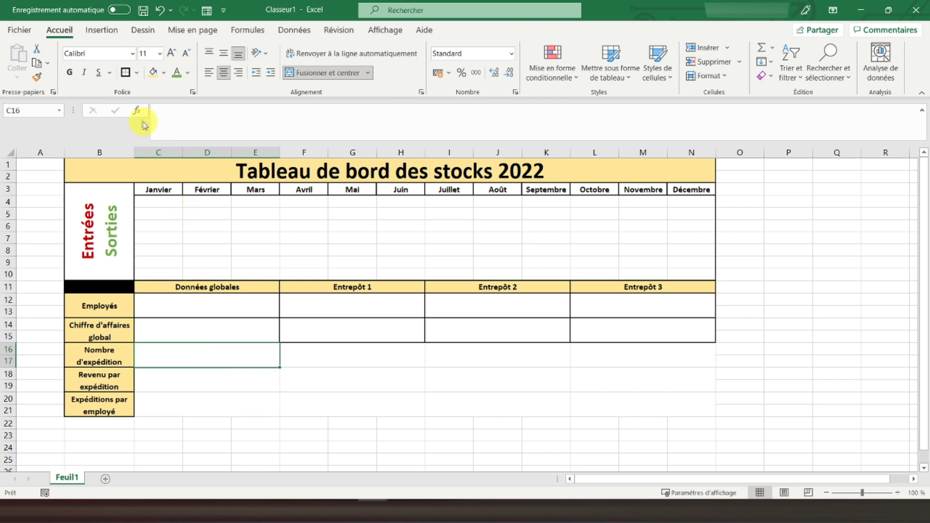
# - Apply borders to the merged cells C16, C18 and C20 under "Données globales" and to F20 and I20 in the "Expéditions par employé" row
pyautogui.click(126, 75)
pyautogui.press('Down')
pyautogui.press('F4')
pyautogui.press('Down')
pyautogui.press('F4')
pyautogui.press('Right')
pyautogui.press('F4')
pyautogui.press('Right')
pyautogui.press('F4')
pyautogui.press('Right')
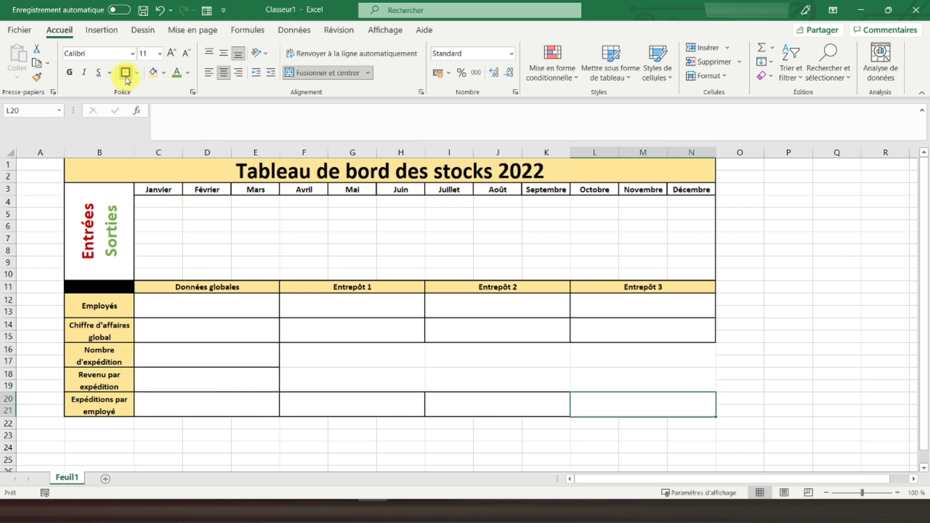
# - Apply the same border to the remaining unbordered merged cells under the three warehouses in rows 16 to 21
pyautogui.write('1')
pyautogui.press('Escape')
pyautogui.press('Up')
pyautogui.press('F4')
pyautogui.press('Up')
pyautogui.press('F4')
pyautogui.press('Left')
pyautogui.press('F4')
pyautogui.press('Left')
pyautogui.press('F4')
pyautogui.press('Down')
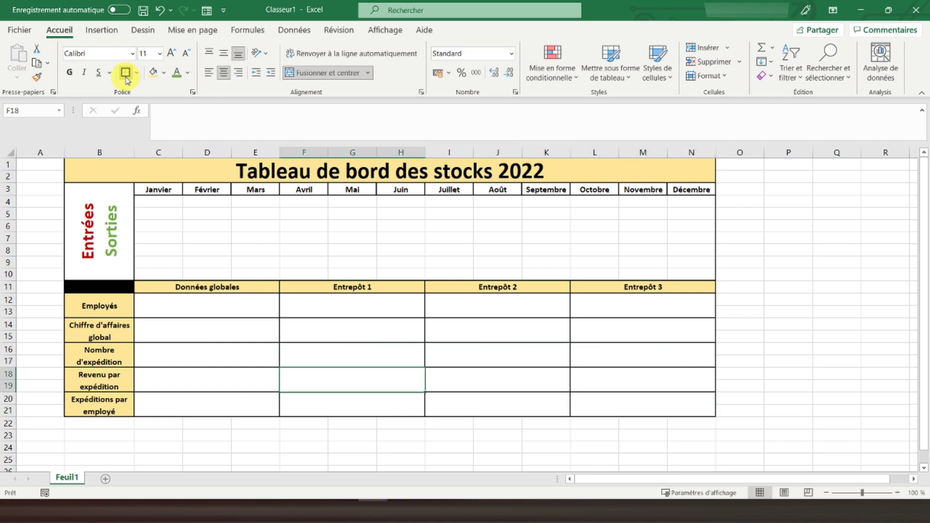
# - Merge and centre B22:B31 below "Expéditions par employé" and enter the label "Taux d'occupation entrepôt"
pyautogui.click(183, 379)
pyautogui.click(109, 422)
pyautogui.scroll(-1, 109, 422)
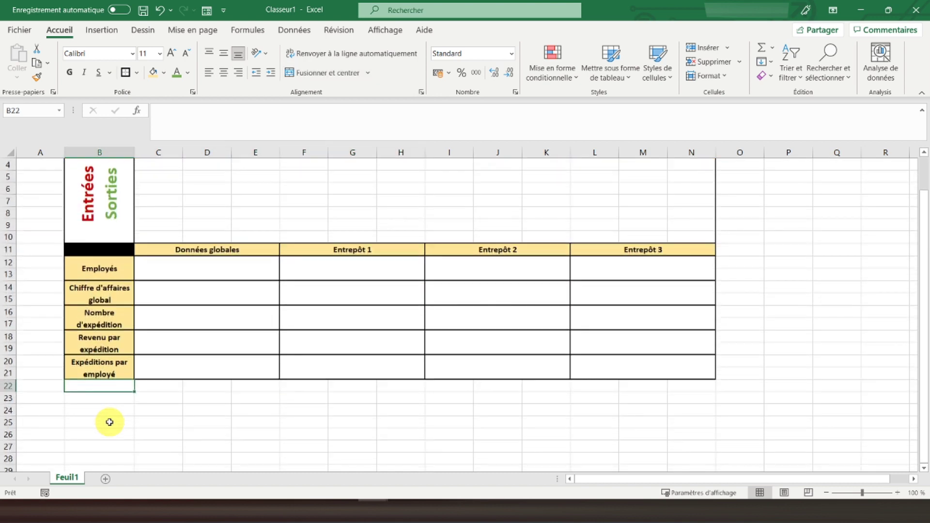
pyautogui.scroll(1, 104, 402)
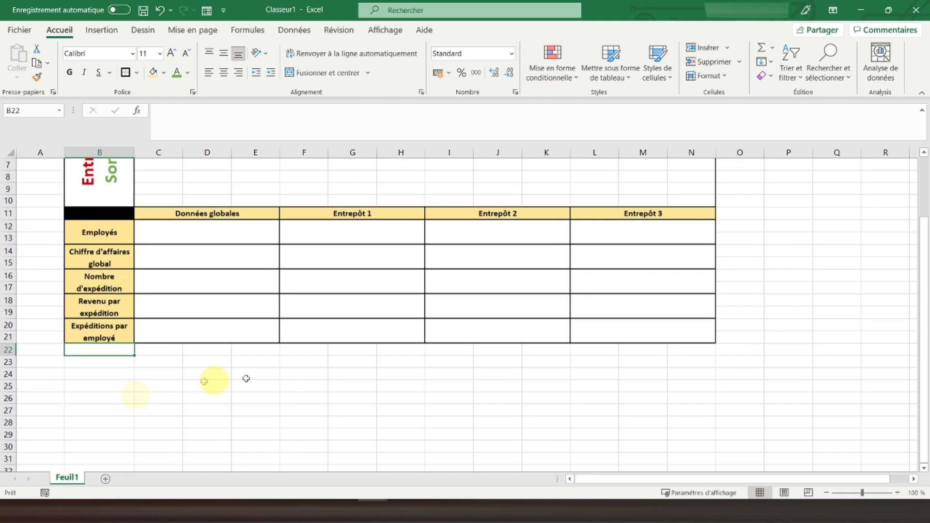
pyautogui.scroll(-3, 104, 357)
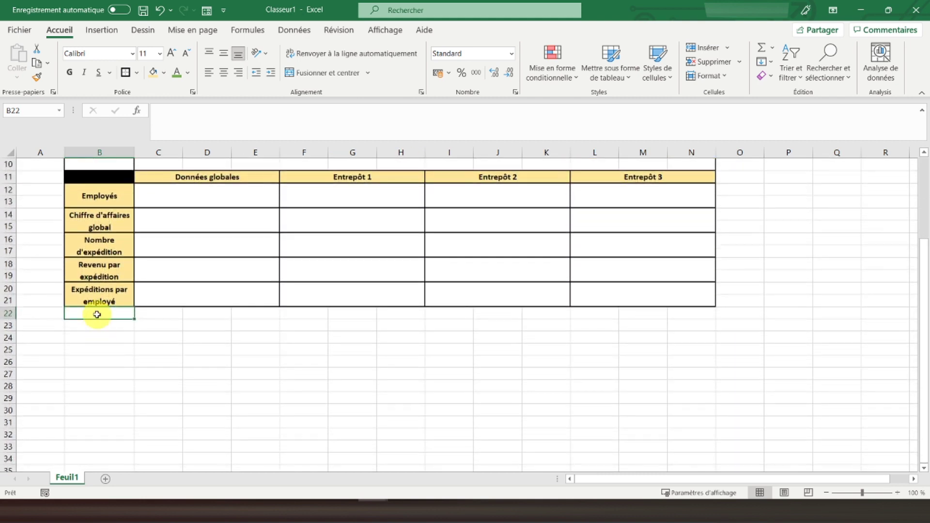
pyautogui.moveTo(95, 314); pyautogui.dragTo(97, 336)
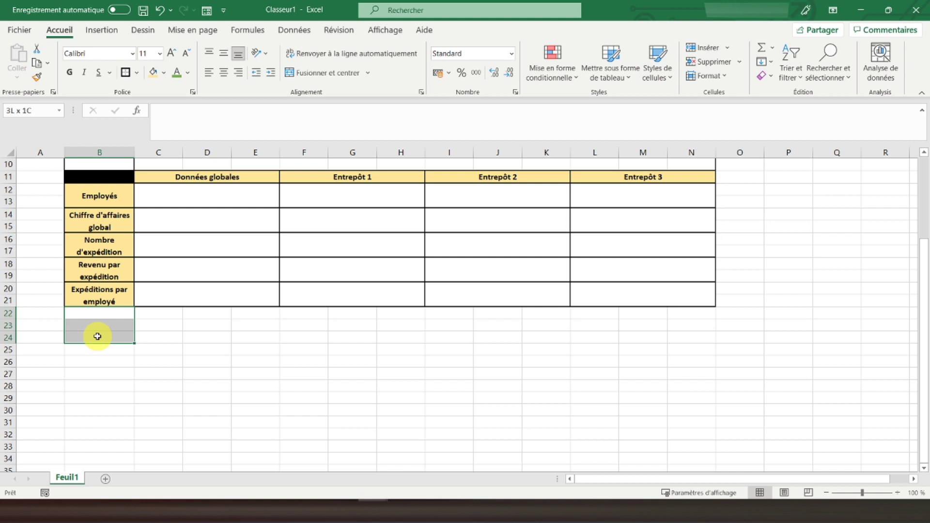
pyautogui.moveTo(98, 336); pyautogui.dragTo(103, 418)
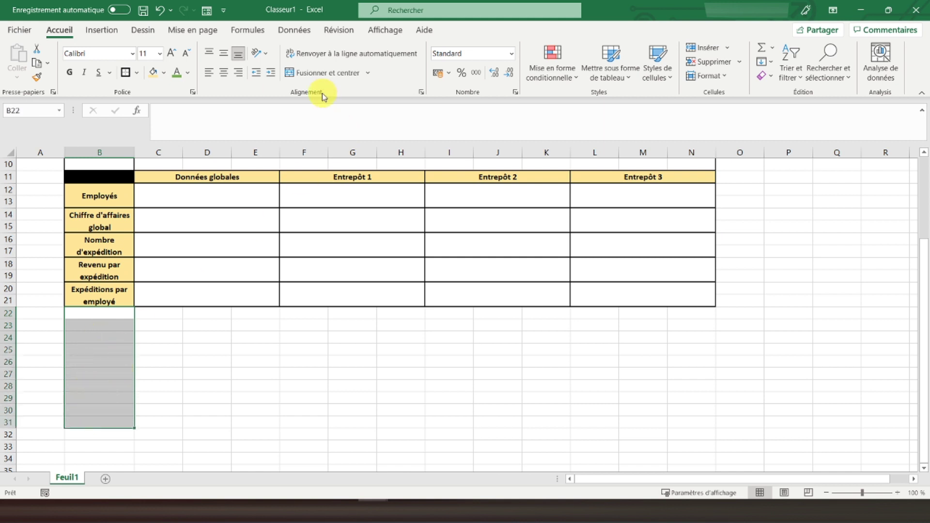
pyautogui.click(328, 78)
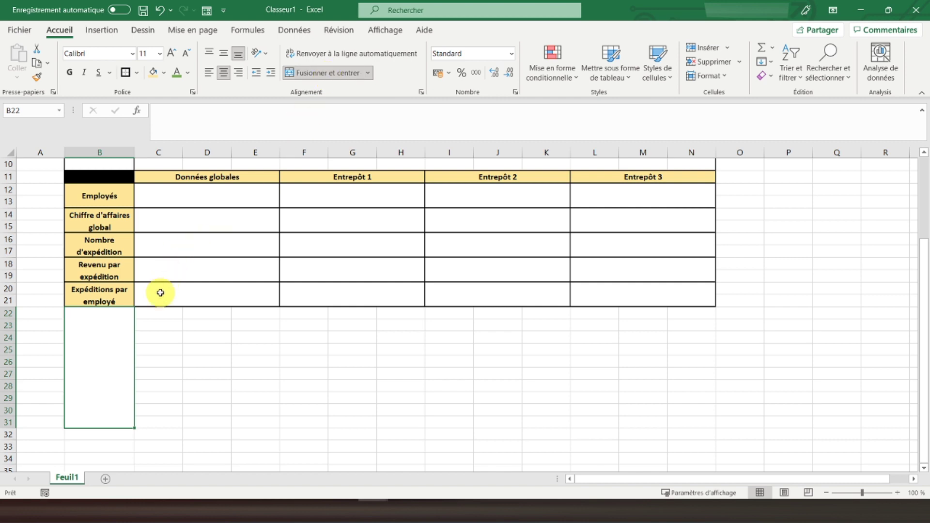
pyautogui.write("Taux d'occupation entrepôt")
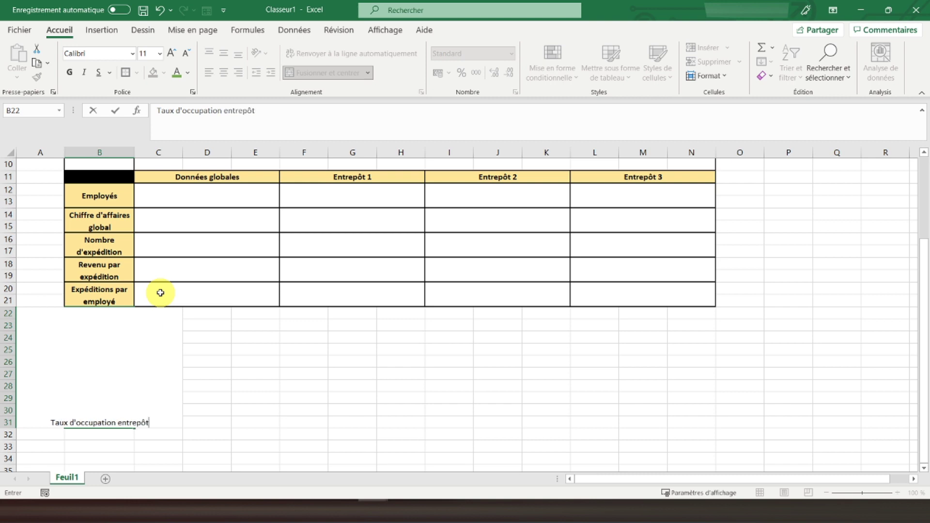
pyautogui.hotkey('ctrl', 'Return')
# - Rotate the "Taux d'occupation entrepôt" label in B22 so it reads vertically from bottom to top
pyautogui.rightClick(120, 351)
pyautogui.click(145, 289)
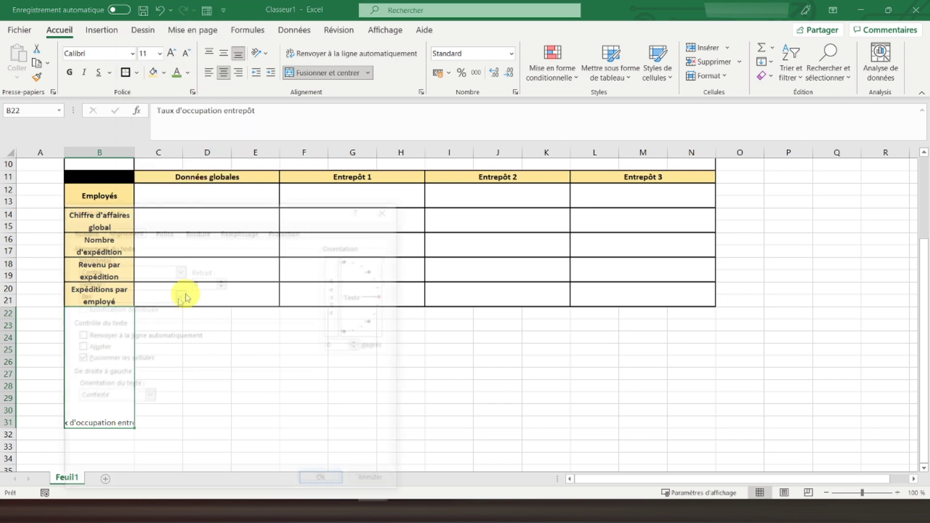
pyautogui.click(348, 260)
pyautogui.click(324, 481)
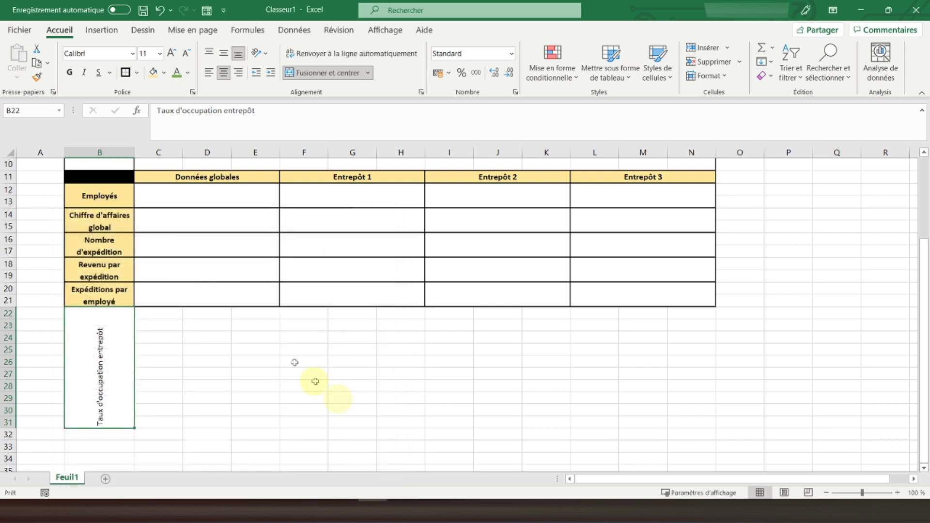
# - Format the B22 label as bold, wrapped 20 pt text, vertically centred, with the light gold fill
pyautogui.click(171, 53)
pyautogui.click(171, 53)
pyautogui.click(303, 57)
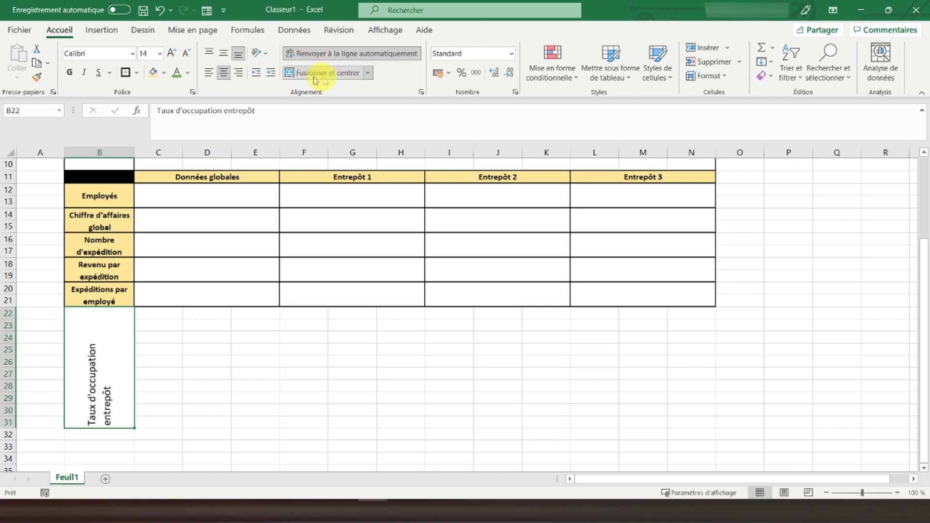
pyautogui.click(69, 72)
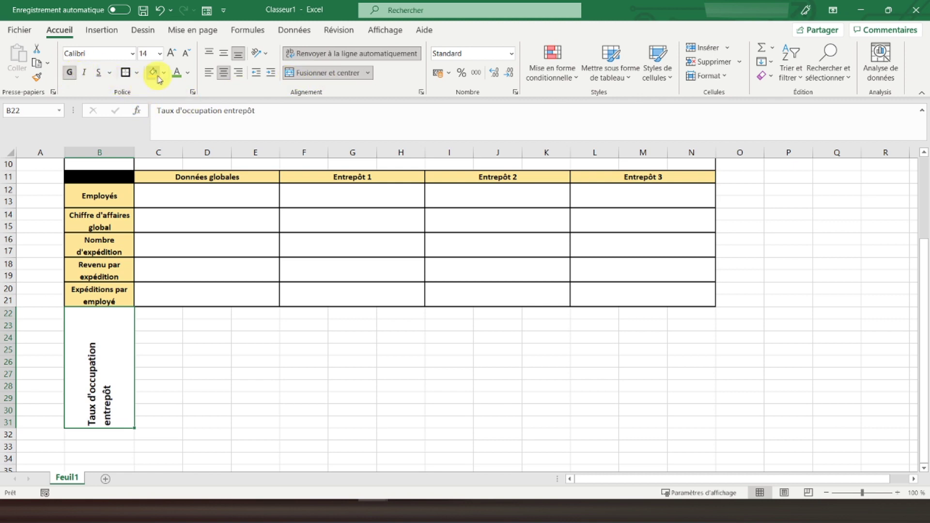
pyautogui.click(154, 74)
pyautogui.click(172, 52)
pyautogui.click(172, 52)
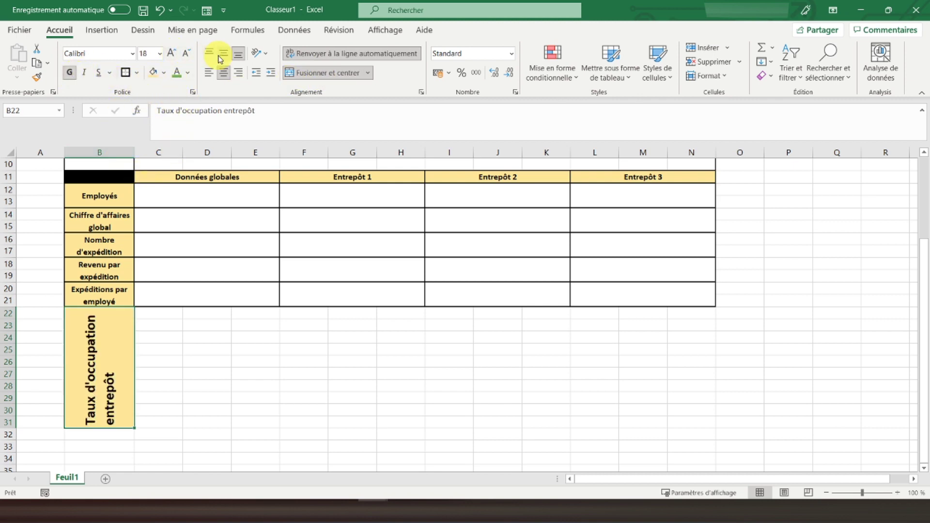
pyautogui.click(221, 56)
pyautogui.click(170, 52)
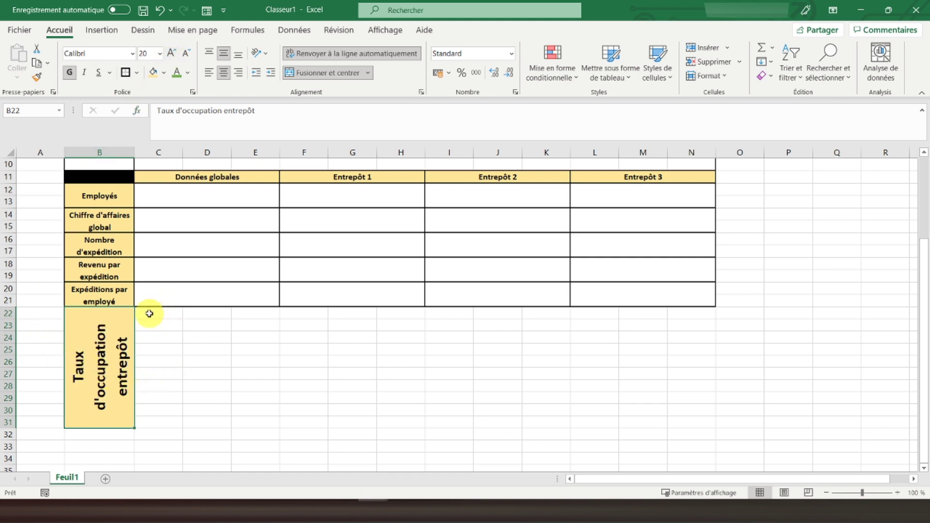
# - Outline the blocks C22:E31, F22:H31, I22:K31 and L22:N31 beside "Taux d'occupation entrepôt" with outside borders
pyautogui.moveTo(149, 314); pyautogui.dragTo(249, 421)
pyautogui.click(125, 73)
pyautogui.moveTo(307, 315); pyautogui.dragTo(399, 418)
pyautogui.click(125, 73)
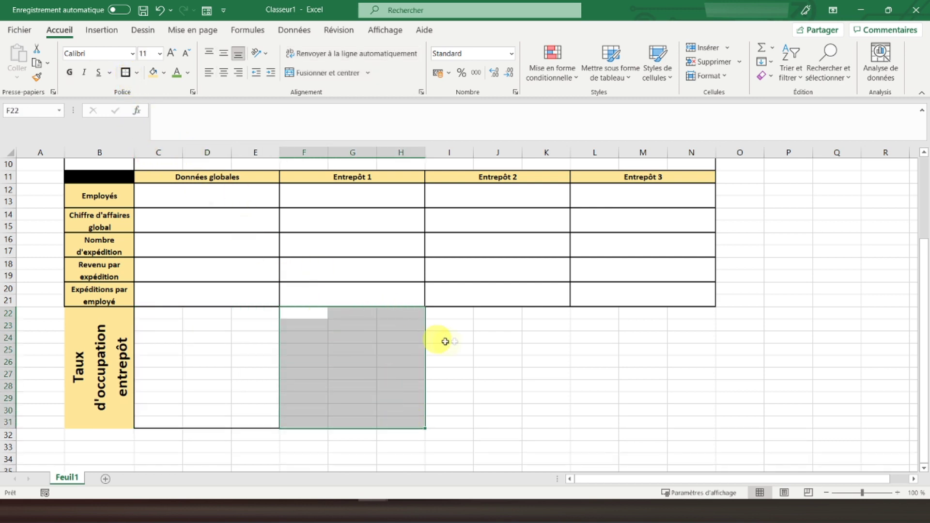
pyautogui.moveTo(457, 315); pyautogui.dragTo(552, 421)
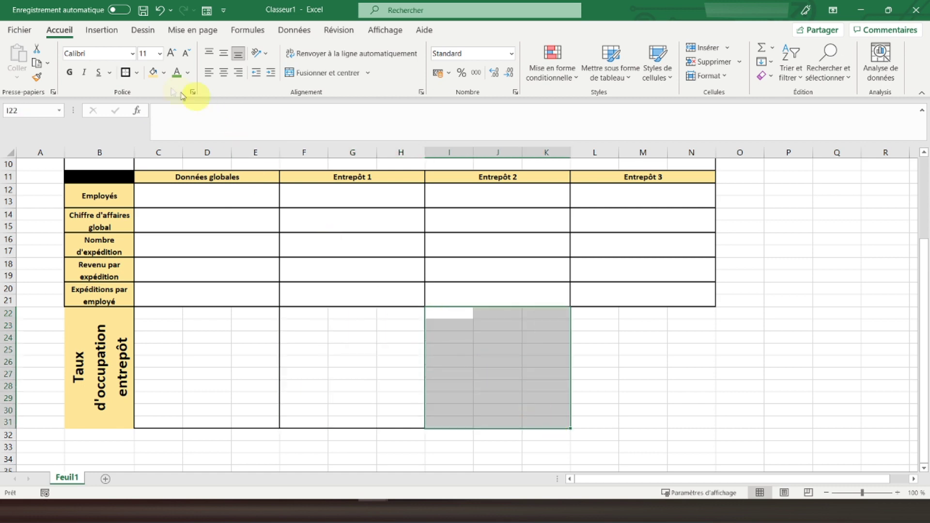
pyautogui.click(125, 74)
pyautogui.moveTo(595, 314); pyautogui.dragTo(679, 426)
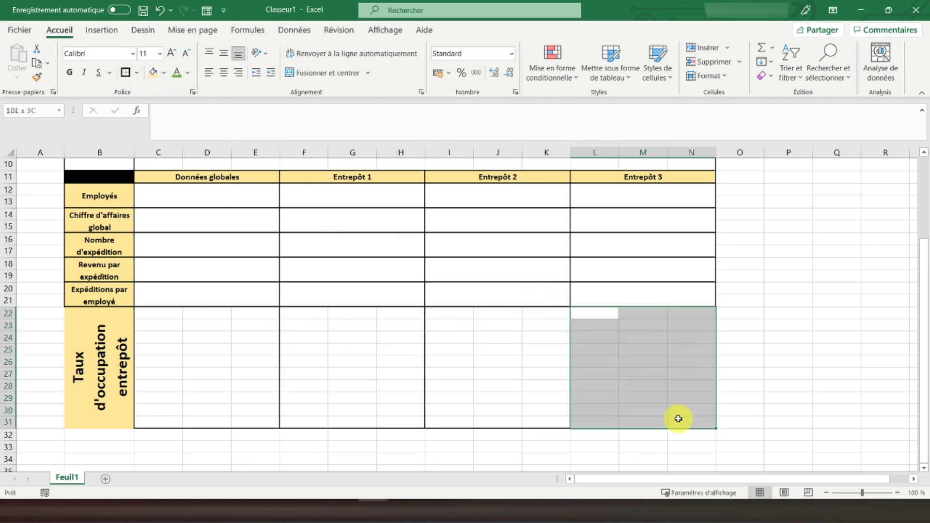
pyautogui.click(125, 73)
pyautogui.click(218, 334)
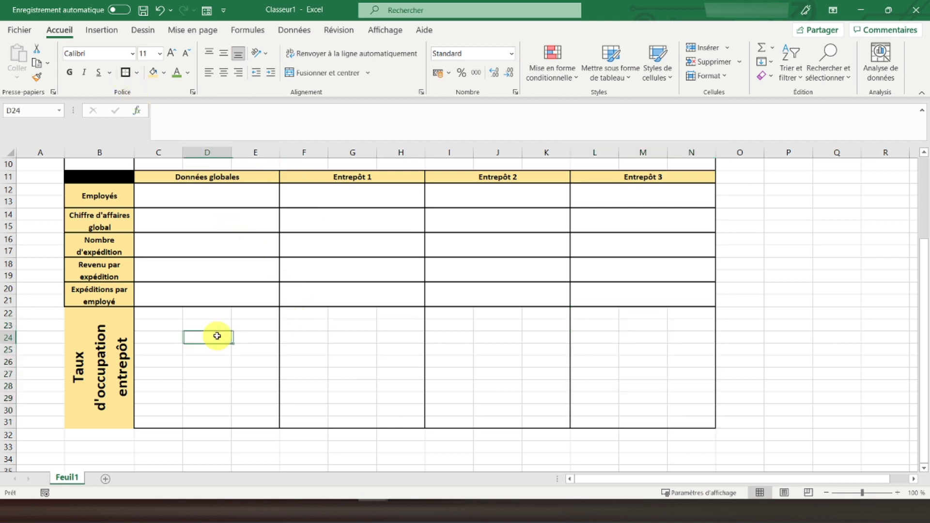
pyautogui.click(107, 346)
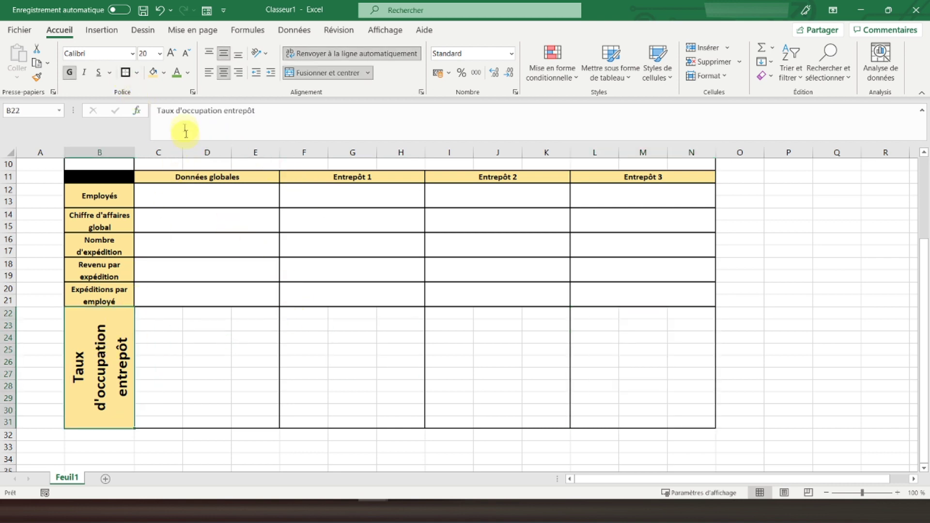
pyautogui.click(211, 376)
# - Fill the whole of column A with black from A1 down
pyautogui.scroll(2, 211, 377)
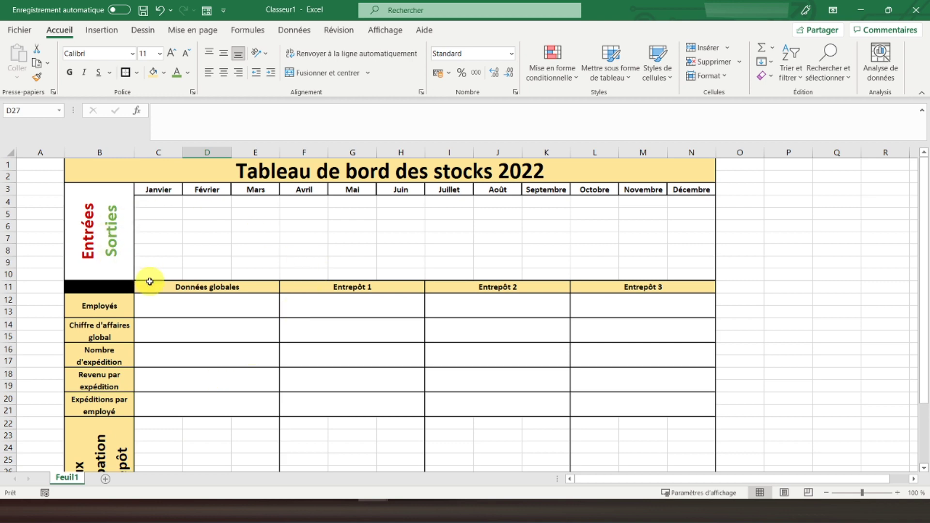
pyautogui.click(29, 164)
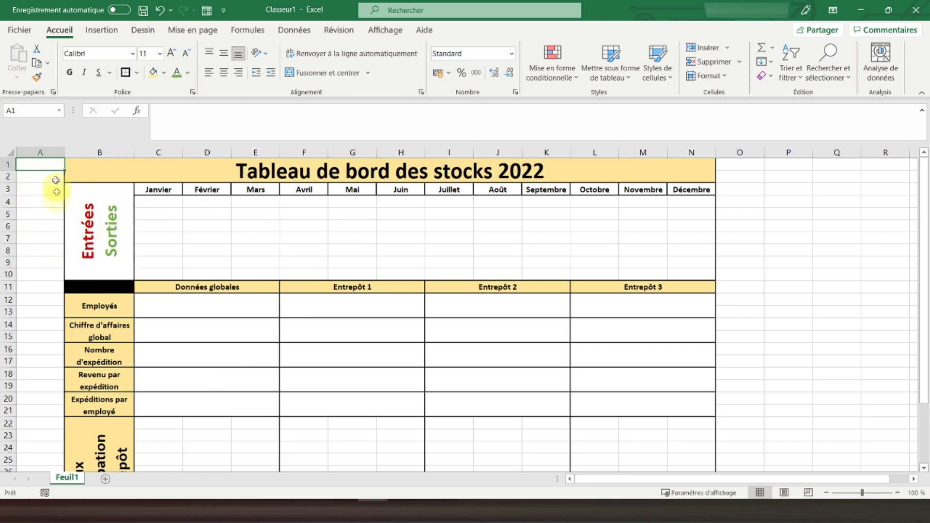
pyautogui.hotkey('ctrl', 'shift', 'Down')
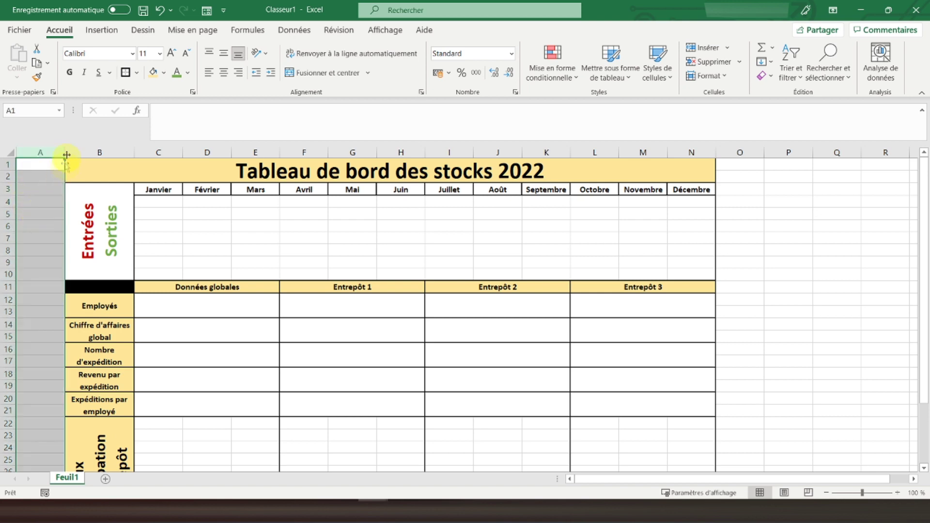
pyautogui.click(164, 78)
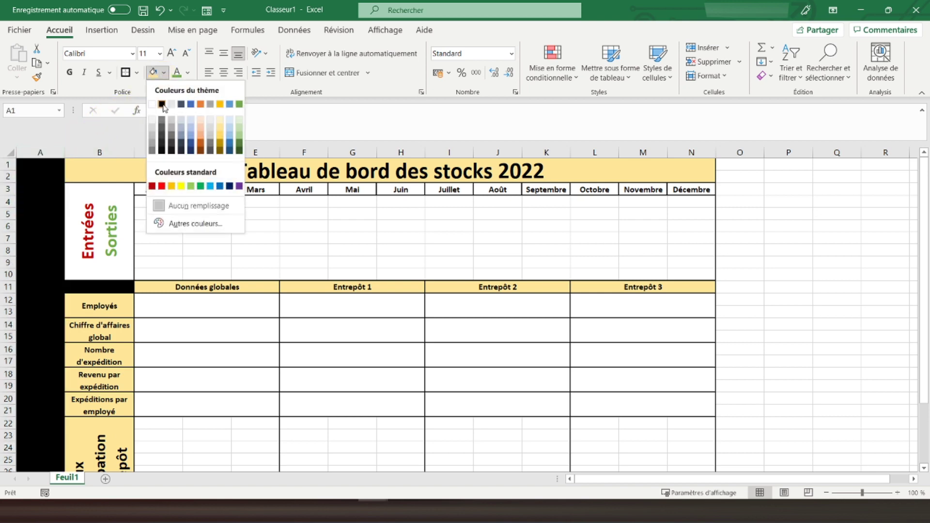
pyautogui.click(163, 104)
pyautogui.click(25, 271)
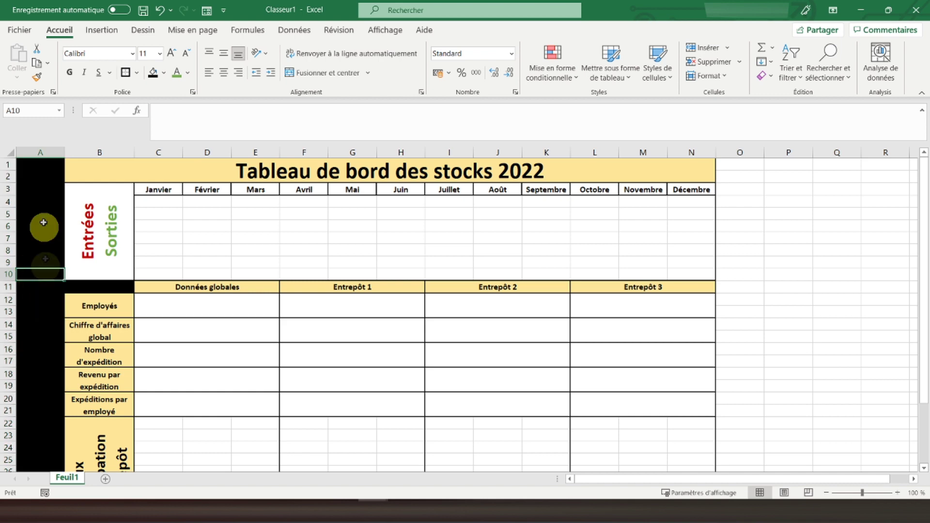
# - Widen the black column A slightly
pyautogui.click(34, 165)
pyautogui.moveTo(65, 154); pyautogui.dragTo(76, 153)
pyautogui.scroll(-2, 135, 281)
pyautogui.scroll(2, 160, 305)
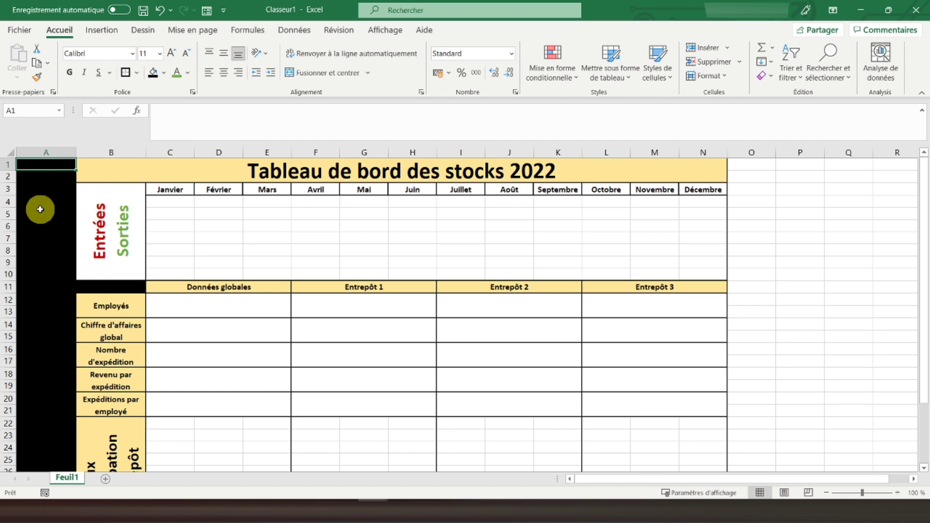
# - Draw a rounded rectangle about 2.1 cm high and 4.13 cm wide over the cells below Janvier to Mars
pyautogui.click(101, 32)
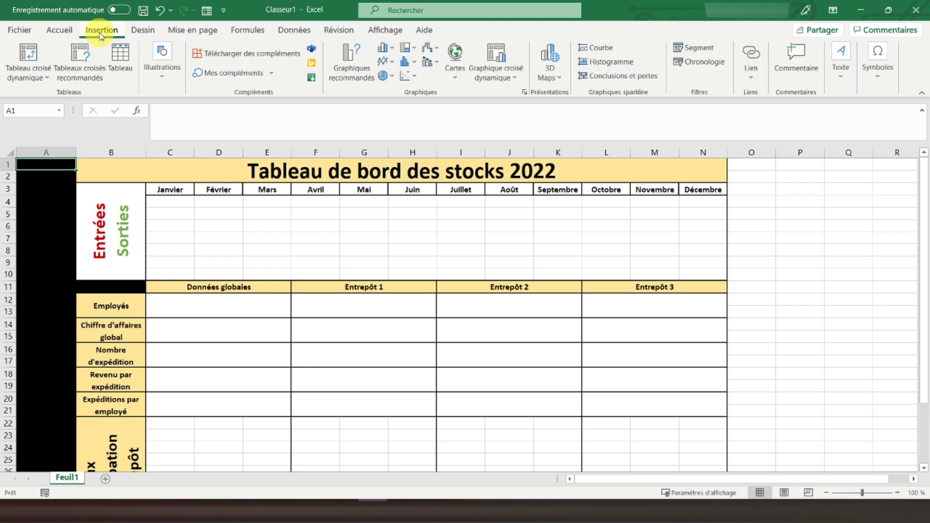
pyautogui.click(162, 77)
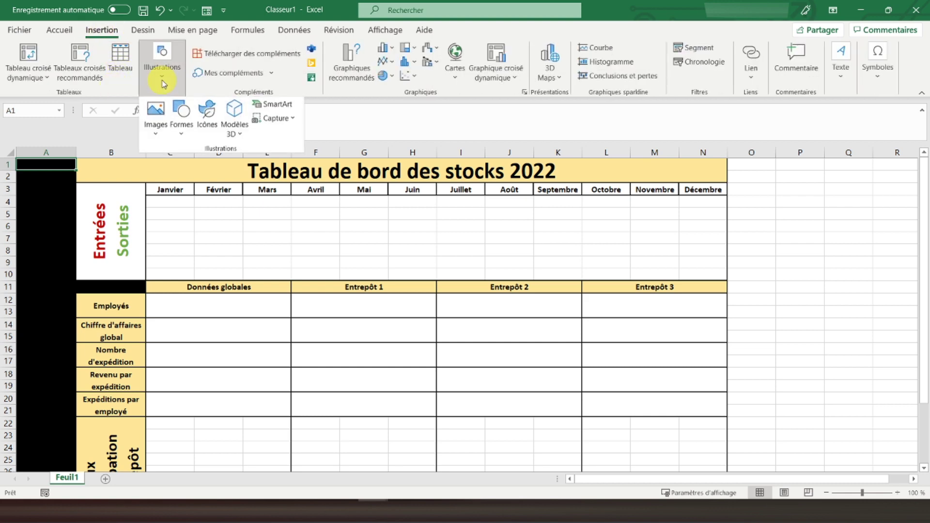
pyautogui.click(181, 121)
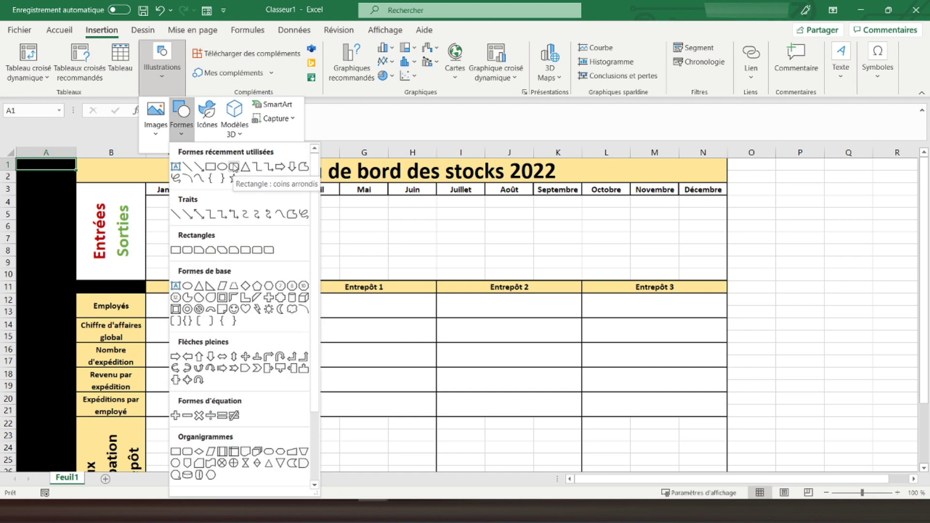
pyautogui.click(233, 169)
pyautogui.moveTo(182, 205); pyautogui.dragTo(277, 253)
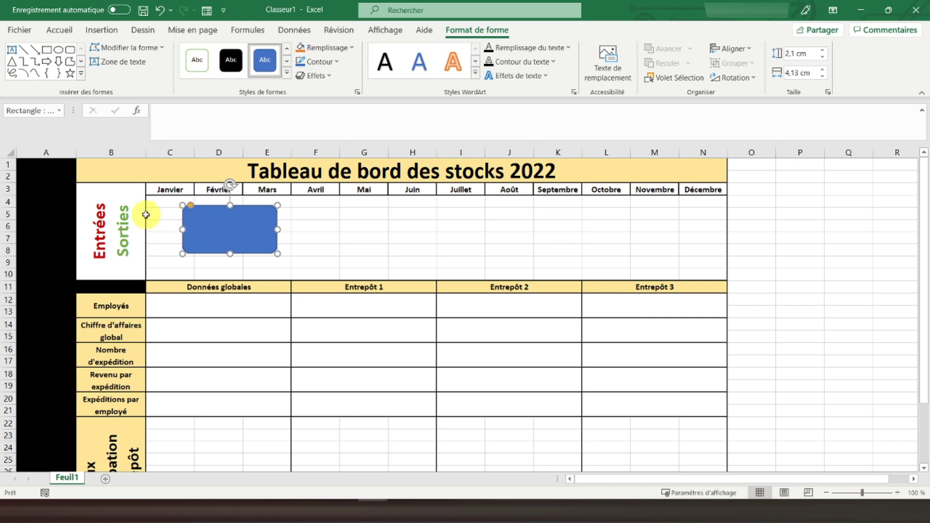
# - Give the rounded rectangle a light gold fill and a dark gold outline
pyautogui.click(350, 47)
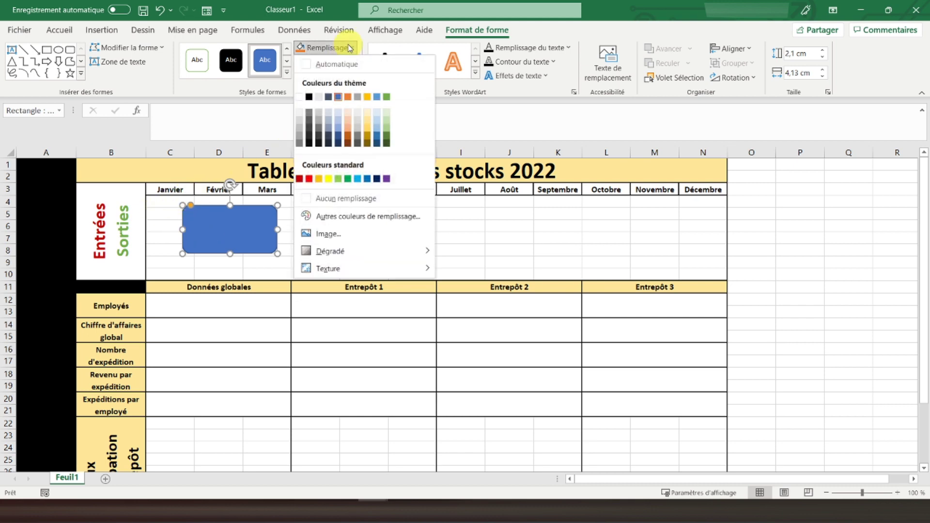
pyautogui.click(367, 121)
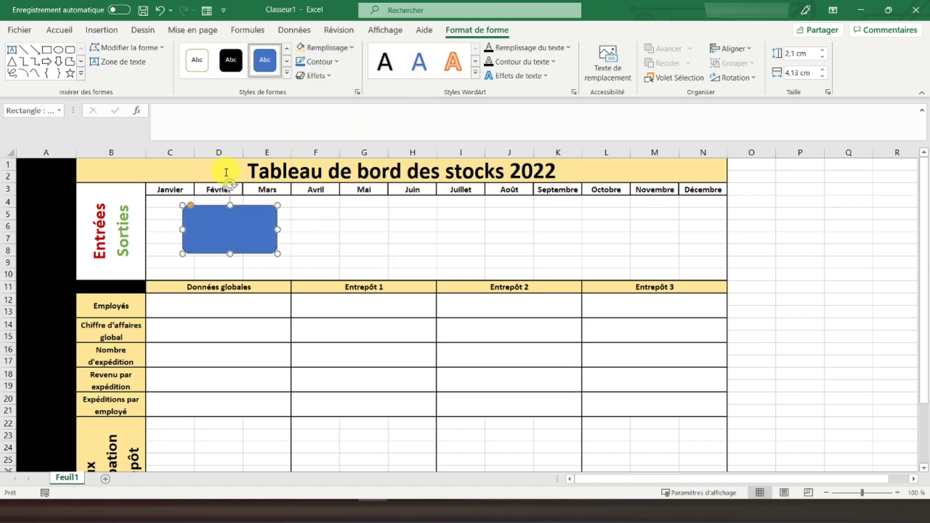
pyautogui.click(318, 61)
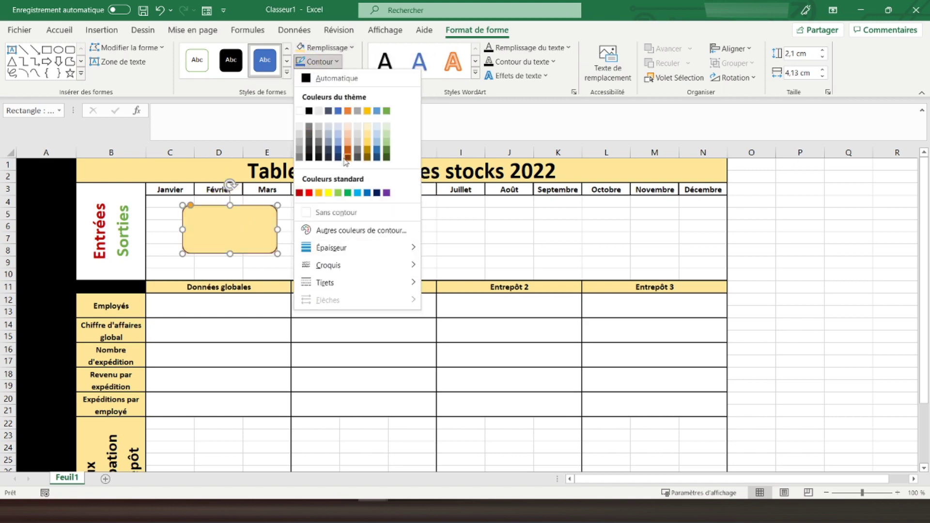
pyautogui.click(368, 155)
# - Add the text "Tableau de bord" inside the light gold rounded rectangle and select that text
pyautogui.click(230, 223)
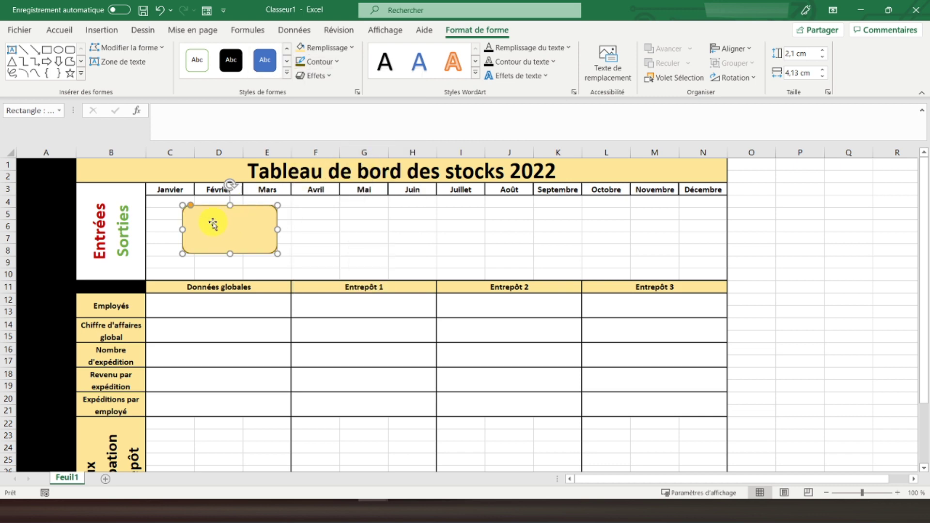
pyautogui.rightClick(213, 224)
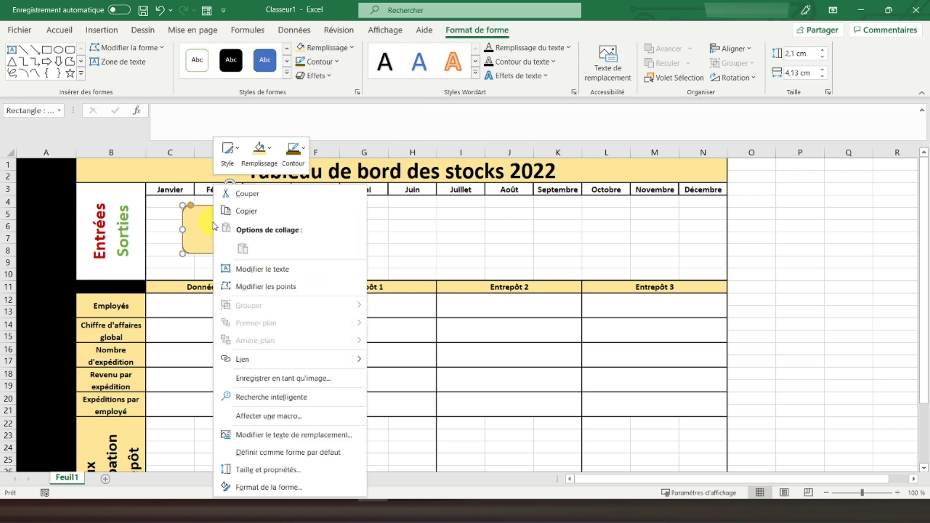
pyautogui.click(241, 259)
pyautogui.click(222, 232)
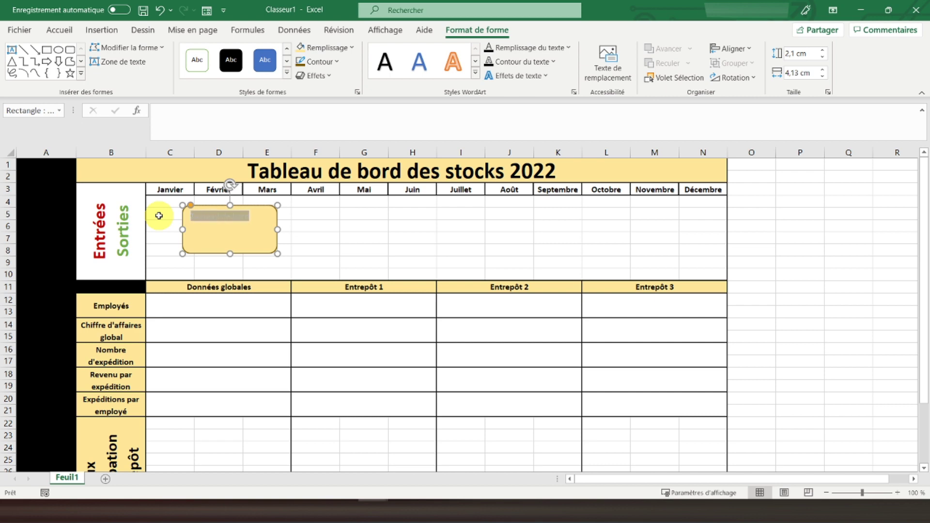
# - Make the "Tableau de bord" text in the rounded rectangle bold and black
pyautogui.click(68, 30)
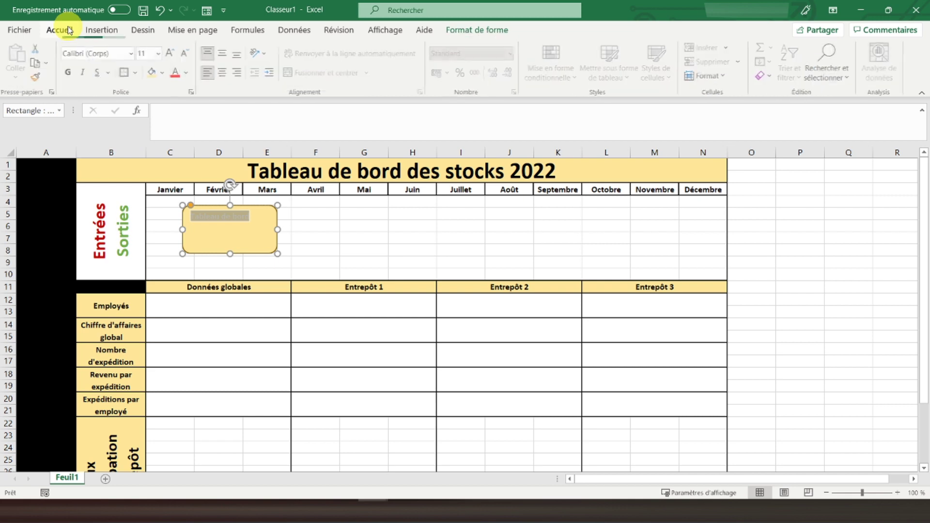
pyautogui.click(74, 78)
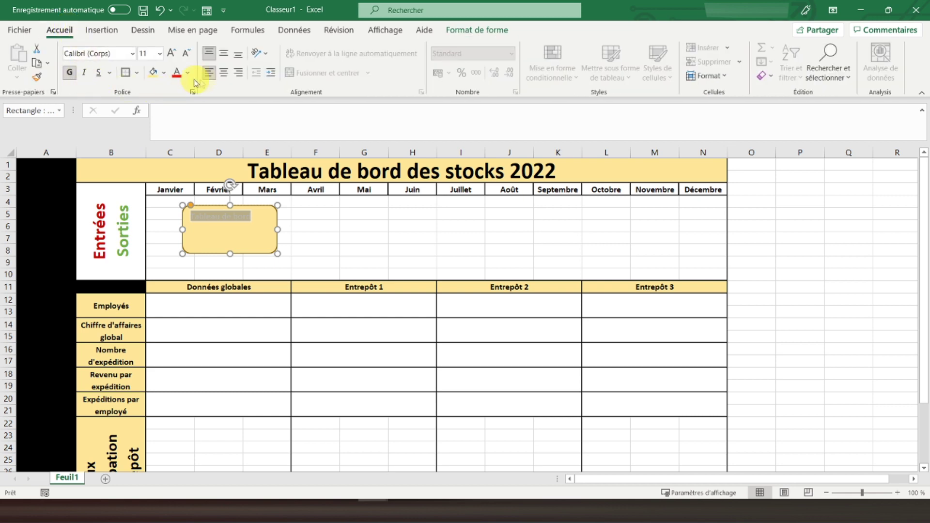
pyautogui.click(188, 73)
pyautogui.click(193, 95)
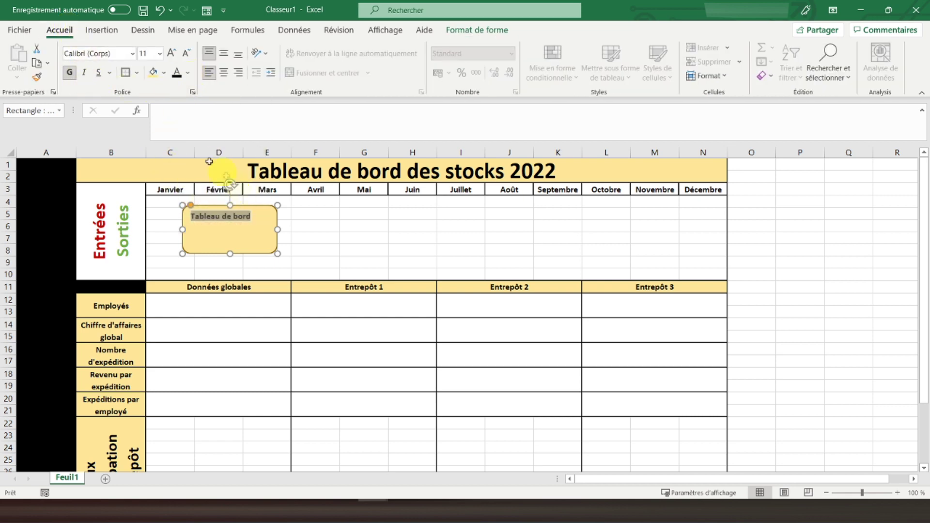
# - Centre the "Tableau de bord" text horizontally and vertically in its shape and enlarge it to size 18
pyautogui.click(223, 53)
pyautogui.click(226, 76)
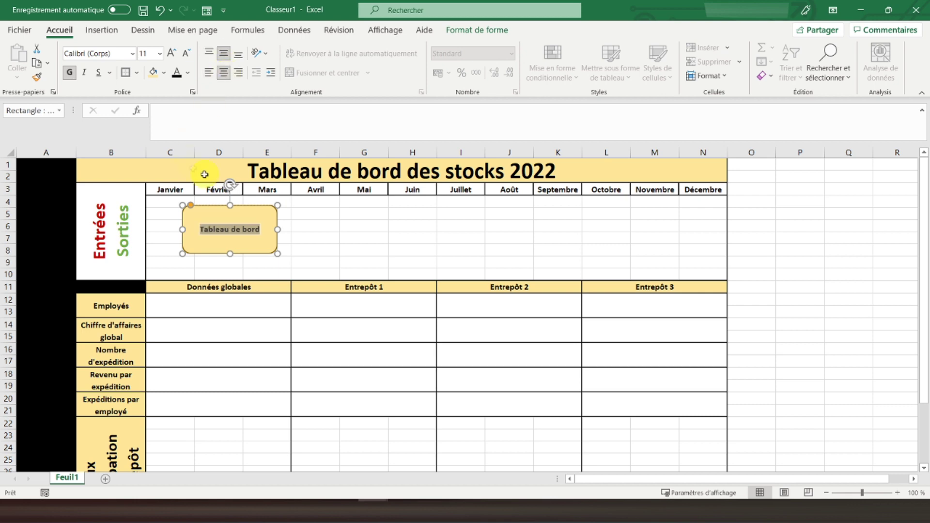
pyautogui.click(172, 54)
pyautogui.click(173, 54)
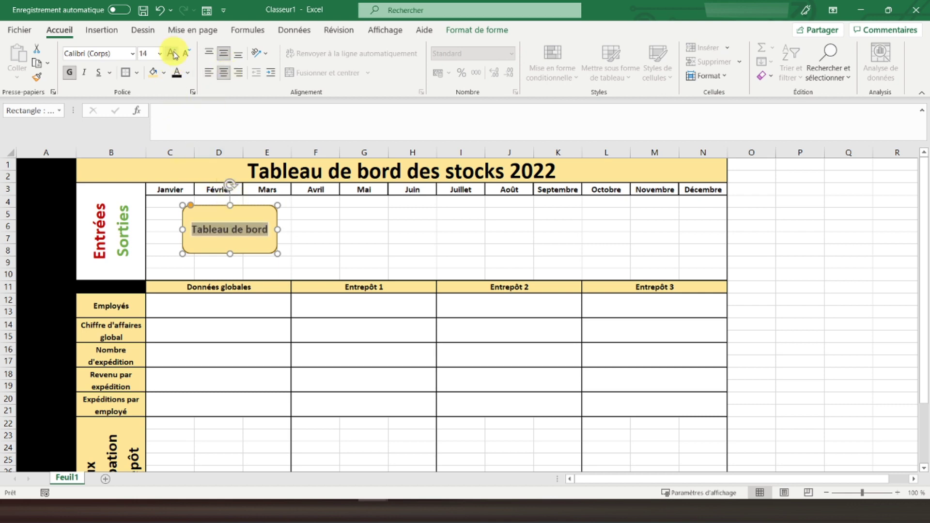
pyautogui.click(172, 54)
pyautogui.click(173, 54)
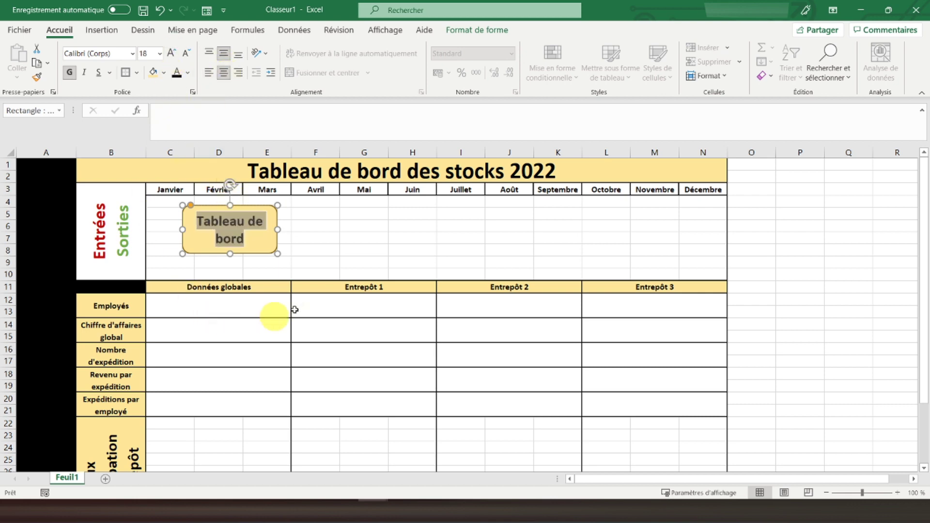
pyautogui.click(206, 307)
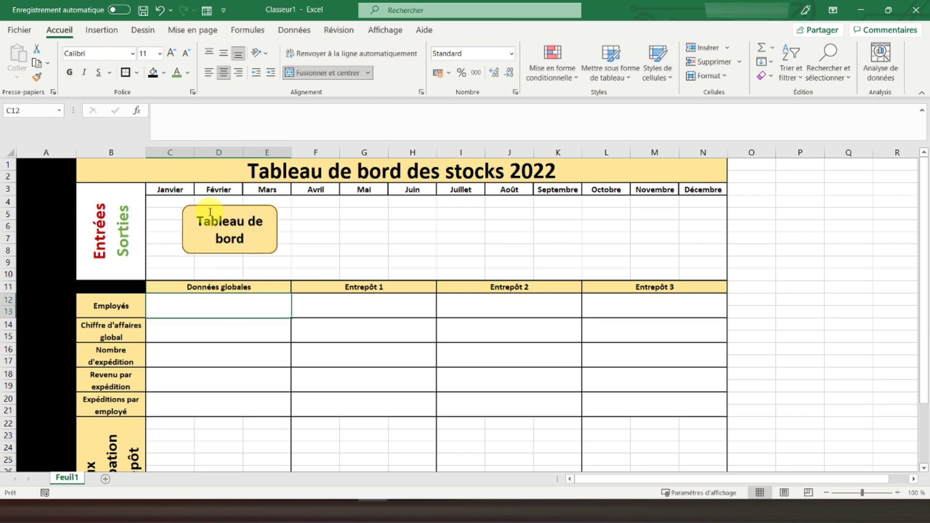
# - Rotate the Tableau de bord shape 90° counterclockwise and move it to the upper end of the black column A
pyautogui.click(210, 217)
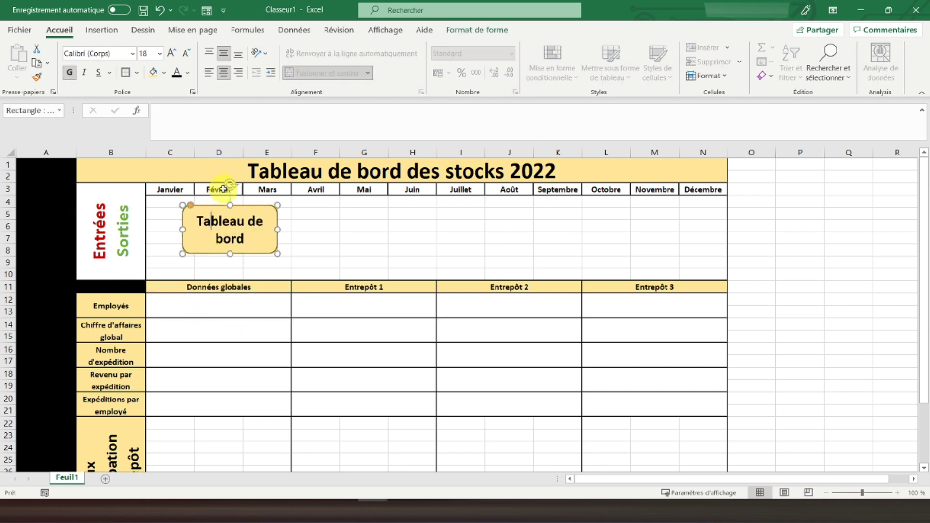
pyautogui.moveTo(227, 182); pyautogui.dragTo(177, 230)
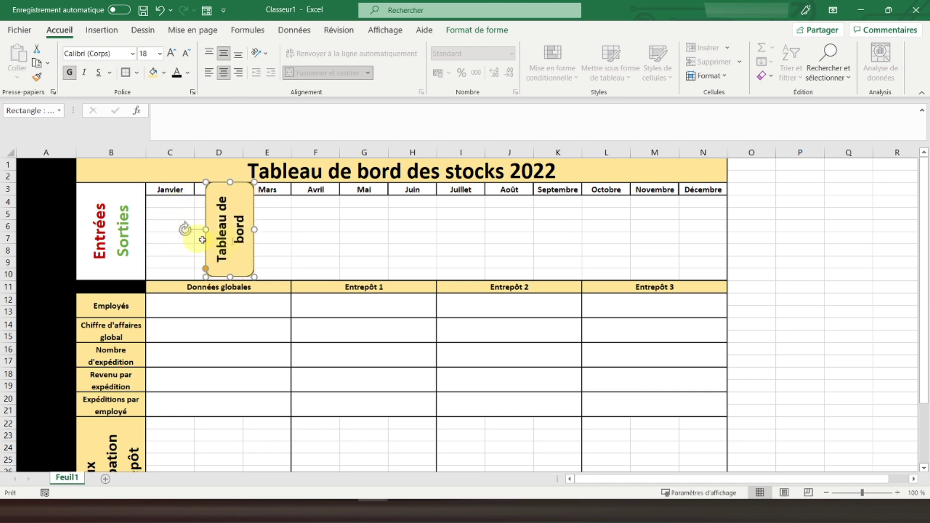
pyautogui.moveTo(250, 197); pyautogui.dragTo(74, 179)
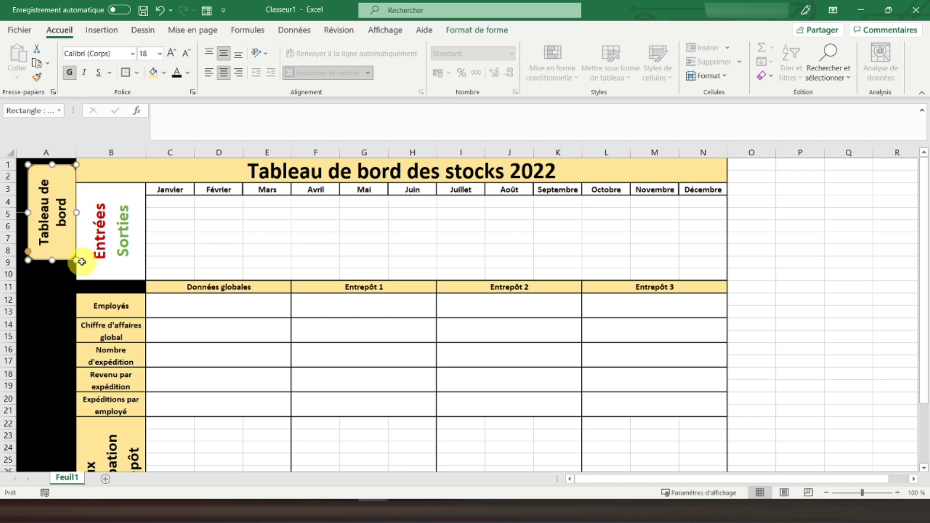
# - Place a copy of the Tableau de bord shape directly below it in column A and change its text to "Entrepôt 1"
pyautogui.click(56, 297)
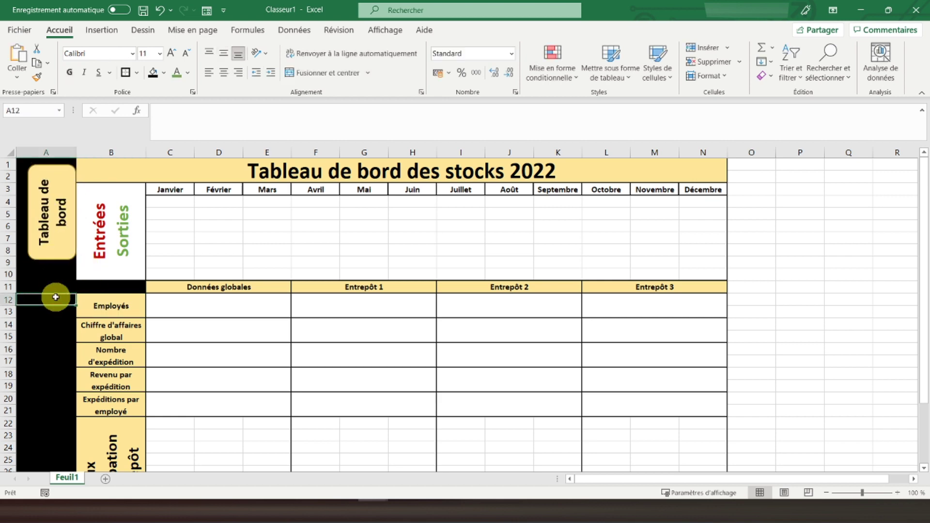
pyautogui.hotkey('ctrl', 'v')
pyautogui.moveTo(58, 295); pyautogui.dragTo(69, 266)
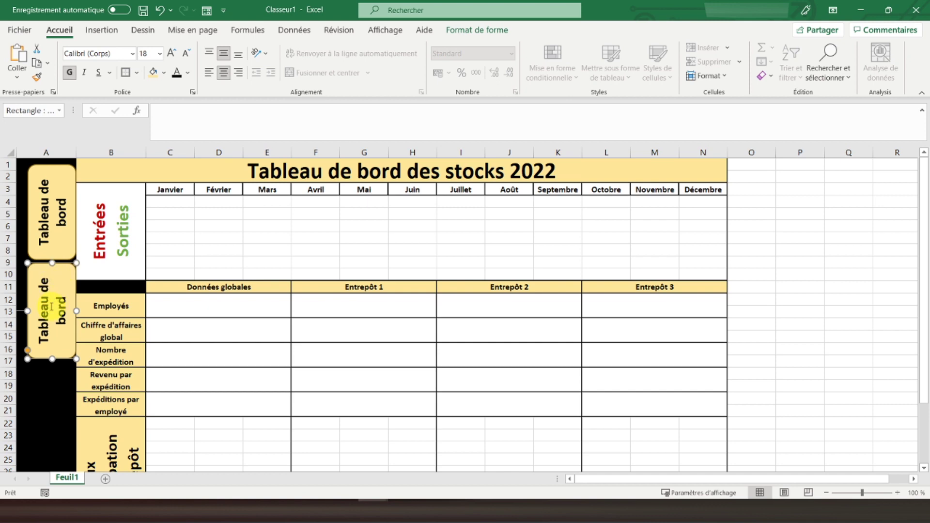
pyautogui.moveTo(46, 336); pyautogui.dragTo(72, 251)
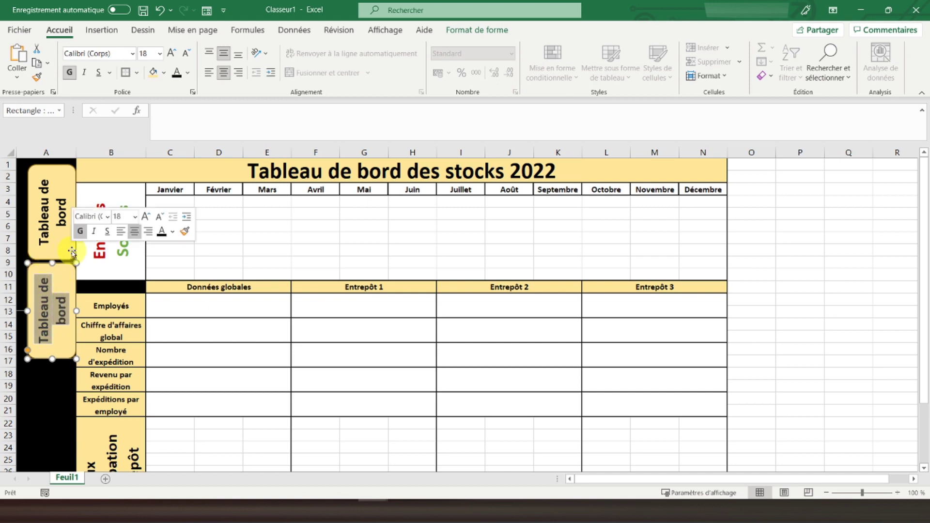
pyautogui.write('Entrepôt 1')
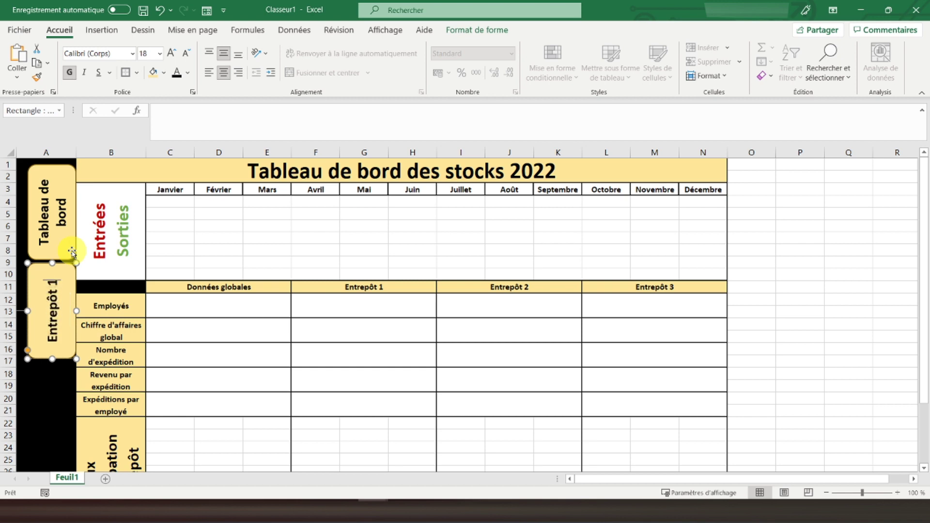
pyautogui.click(68, 375)
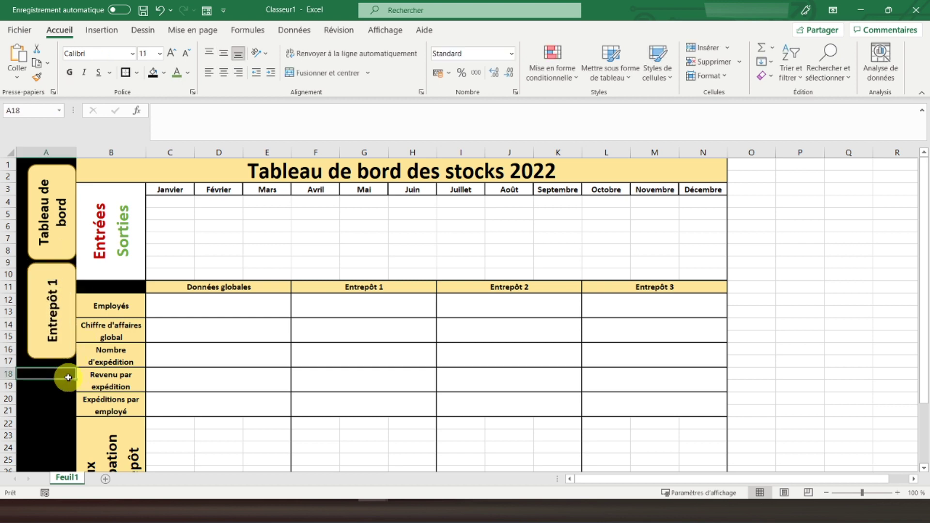
# - Fill the Entrepôt 1 shape with the darkest gold theme colour
pyautogui.scroll(-2, 68, 377)
pyautogui.click(57, 285)
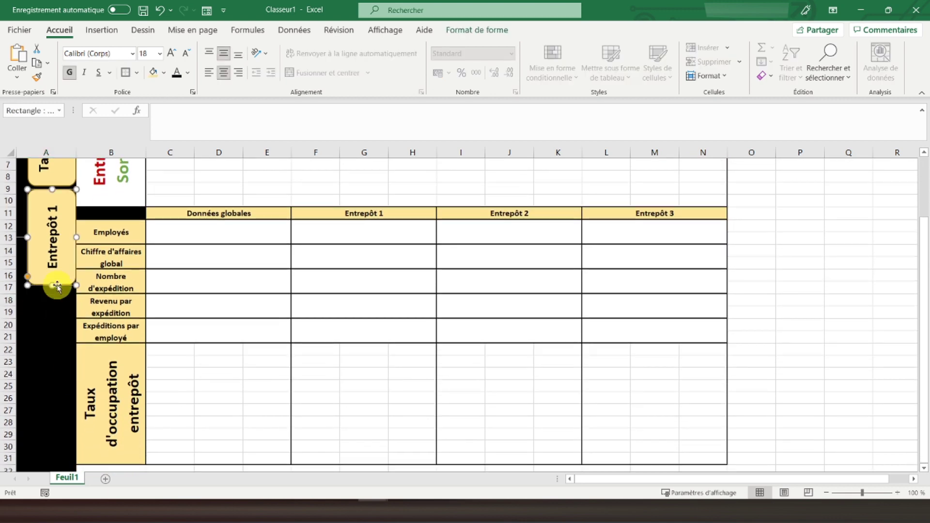
pyautogui.click(463, 33)
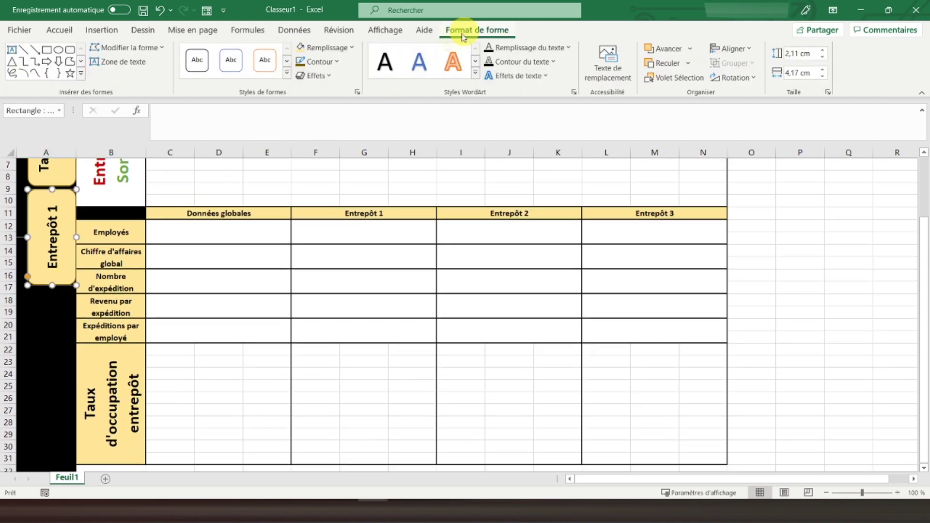
pyautogui.click(348, 48)
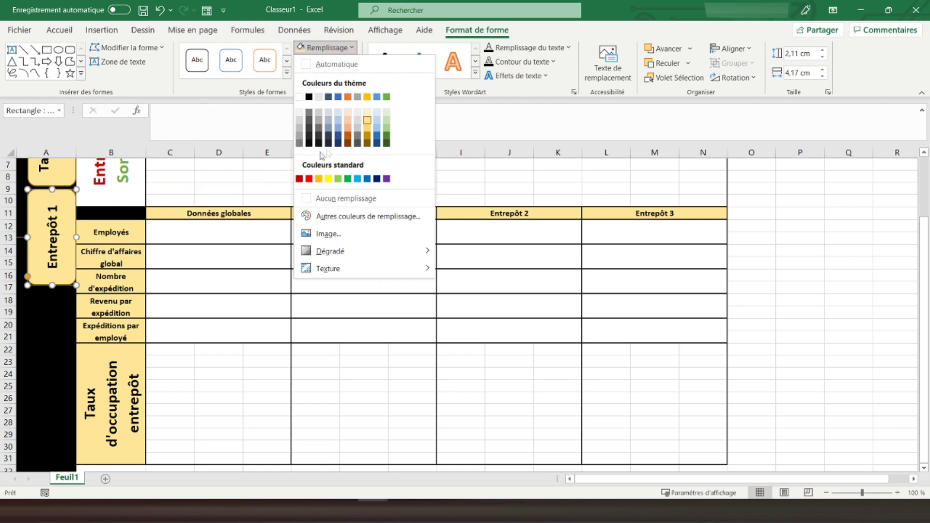
pyautogui.click(367, 143)
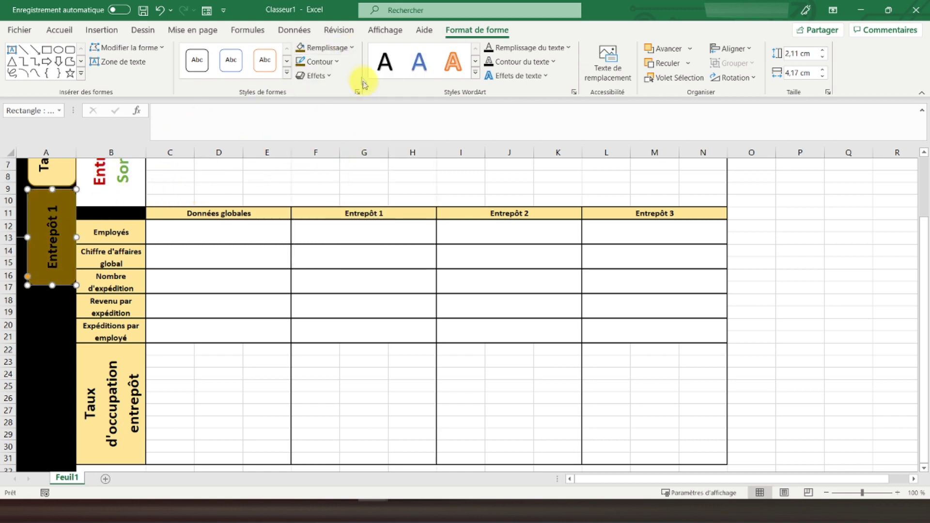
pyautogui.click(68, 312)
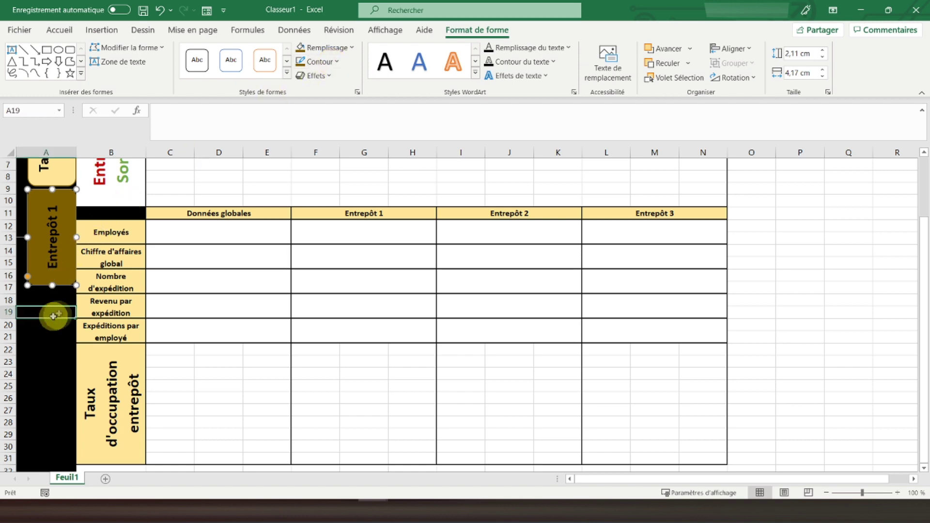
# - Duplicate the dark gold Entrepôt 1 shape twice and stack both copies directly below it in column A
pyautogui.click(65, 271)
pyautogui.rightClick(65, 271)
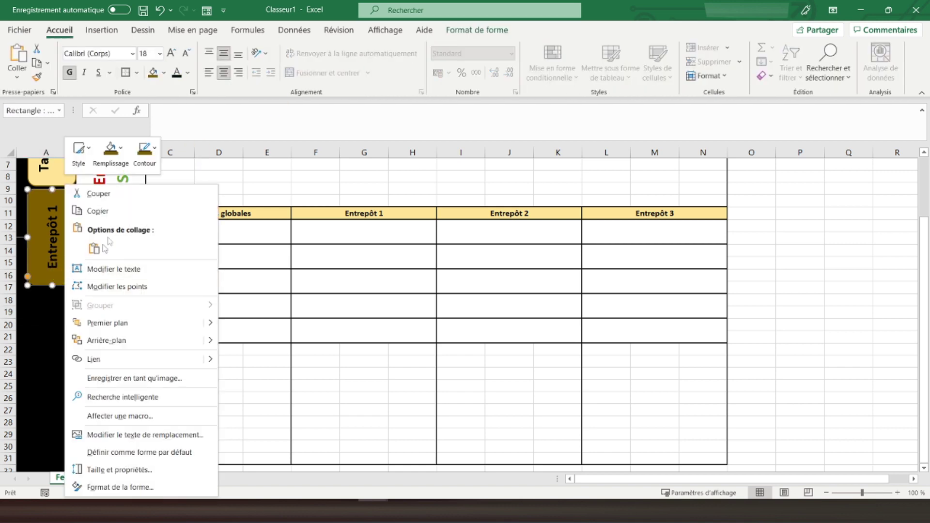
pyautogui.click(116, 212)
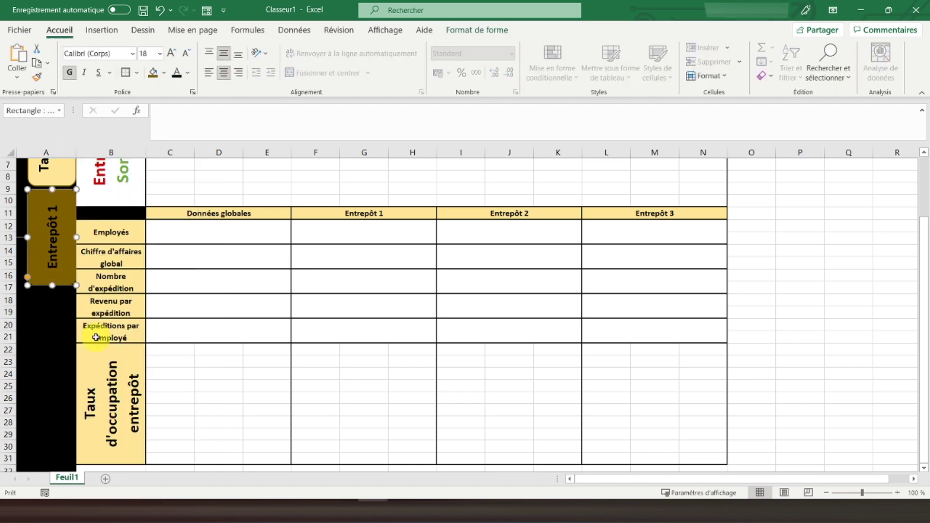
pyautogui.hotkey('ctrl', 'v')
pyautogui.moveTo(62, 311); pyautogui.dragTo(57, 381)
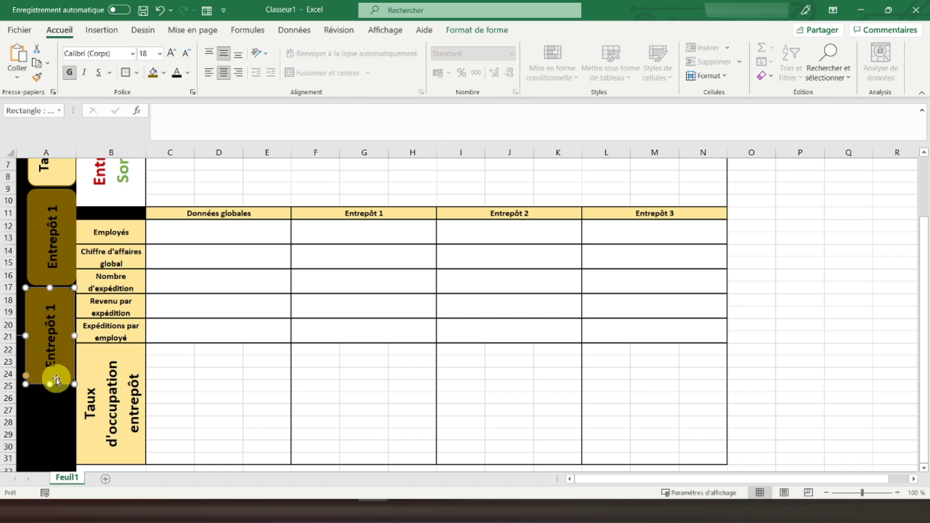
pyautogui.scroll(-1, 57, 381)
pyautogui.click(54, 367)
pyautogui.hotkey('ctrl', 'v')
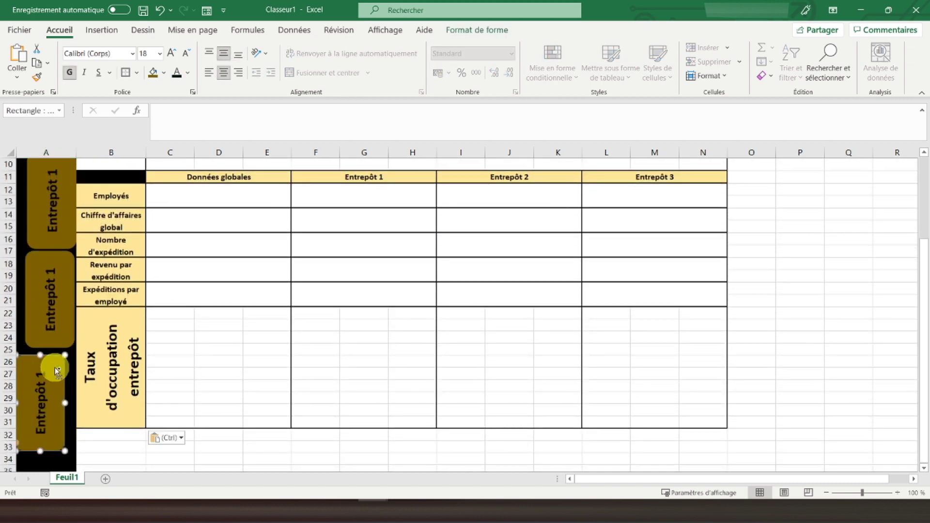
pyautogui.moveTo(55, 368); pyautogui.dragTo(65, 363)
# - Relabel the two copied shapes in column A as "Entrepôt 2" and "Entrepôt 3"
pyautogui.scroll(3, 58, 358)
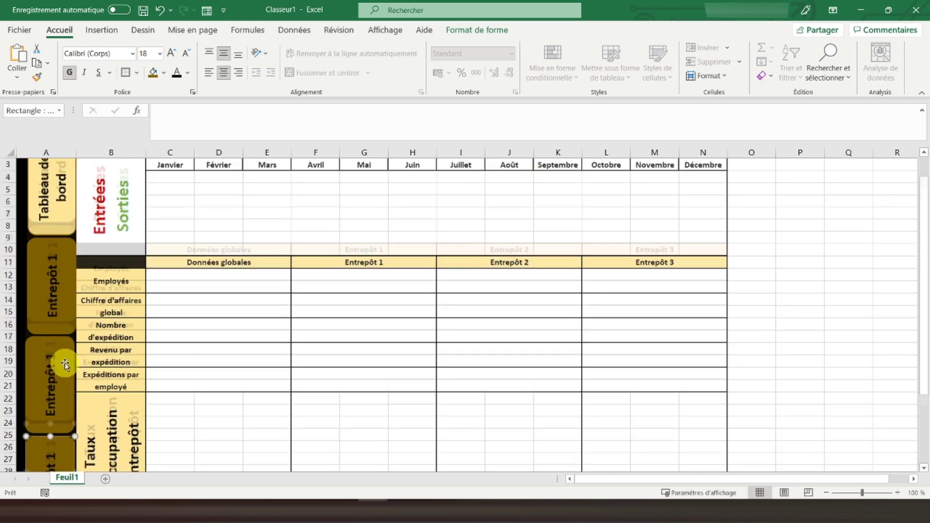
pyautogui.scroll(-3, 49, 315)
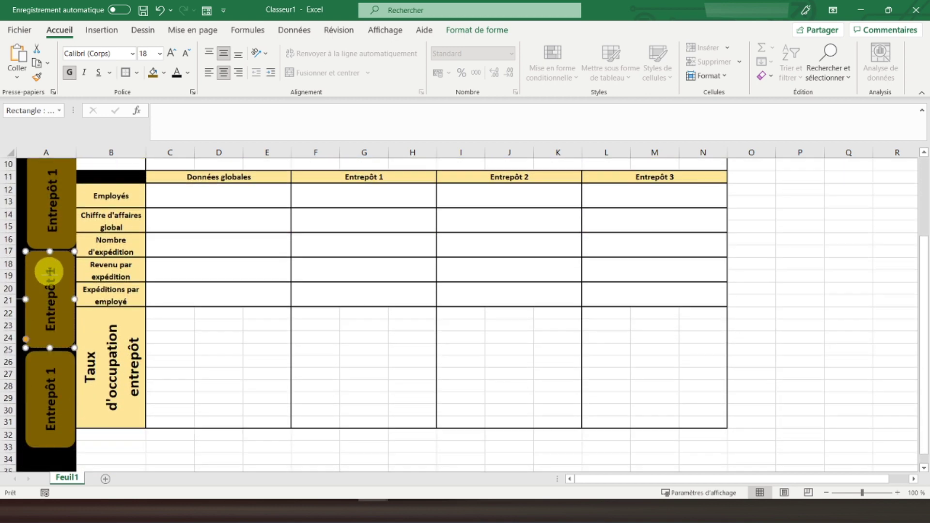
pyautogui.press('BackSpace')
pyautogui.write('2')
pyautogui.click(47, 372)
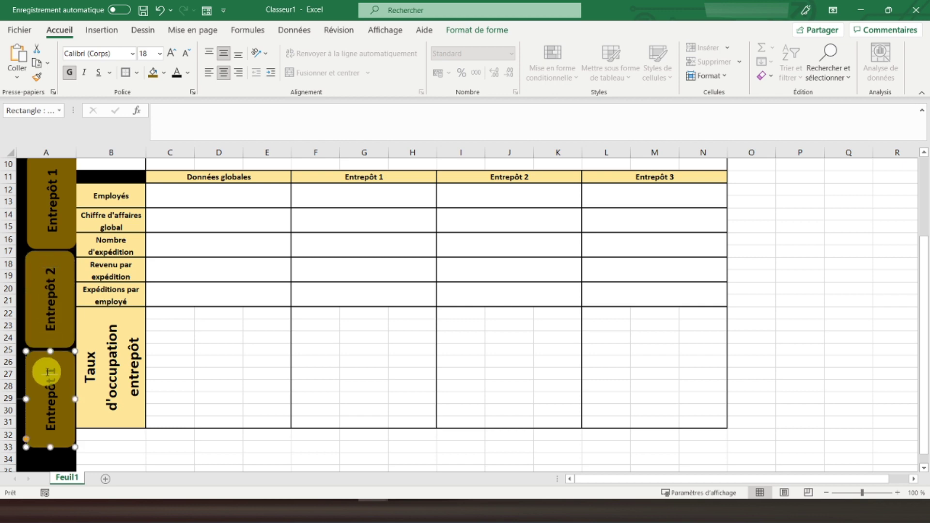
pyautogui.press('BackSpace')
pyautogui.write('3')
# - Select the Tableau de bord and three Entrepôt shapes in column A together and align them on their horizontal centres
pyautogui.scroll(3, 221, 332)
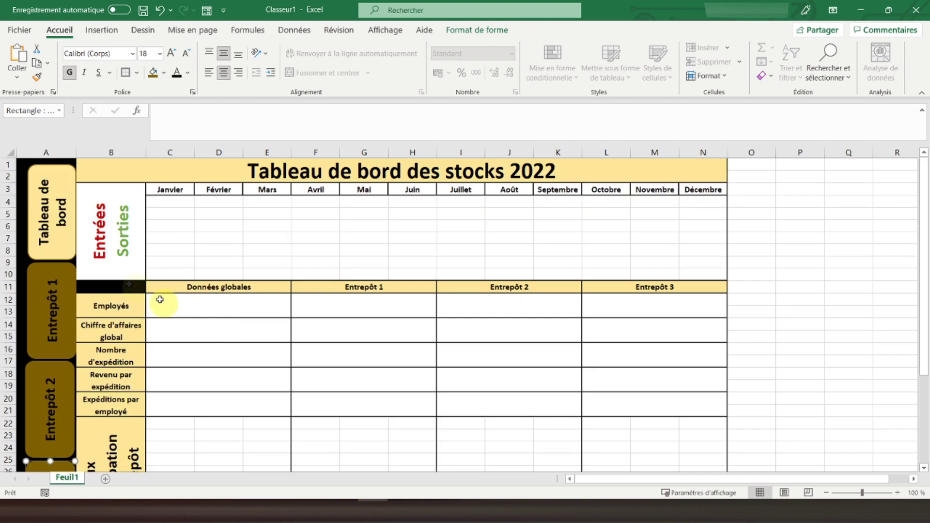
pyautogui.click(65, 238)
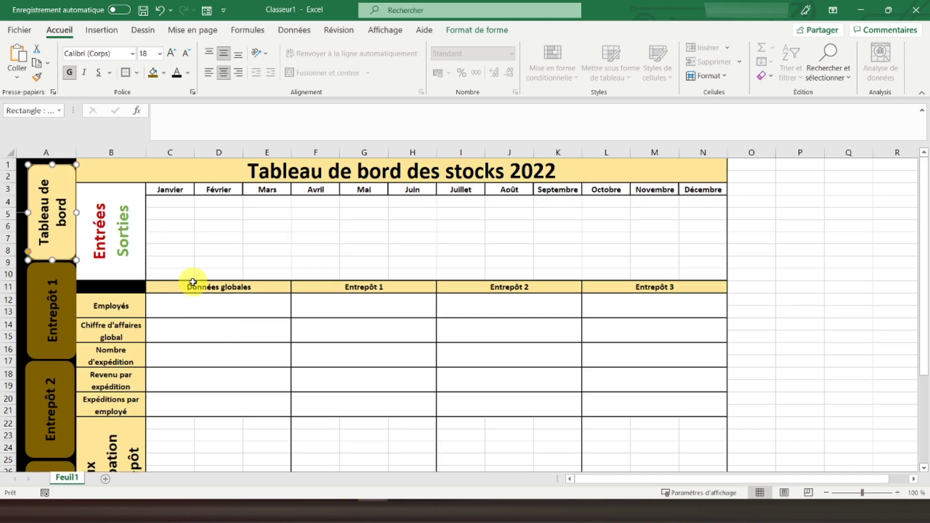
pyautogui.scroll(-2, 193, 286)
pyautogui.click(63, 271)
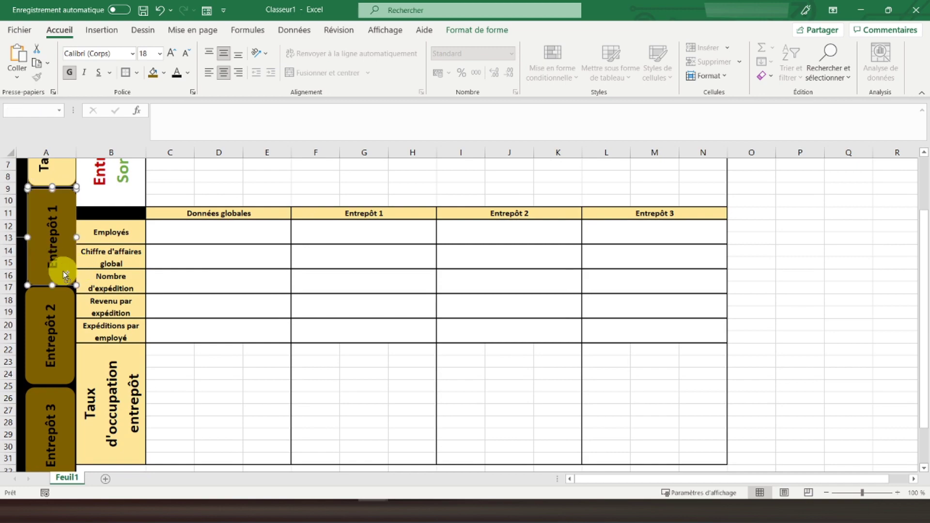
pyautogui.keyDown('shift'); pyautogui.click(60, 323); pyautogui.keyUp('shift')
pyautogui.keyDown('shift'); pyautogui.click(62, 416); pyautogui.keyUp('shift')
pyautogui.scroll(-2, 186, 327)
pyautogui.scroll(4, 188, 331)
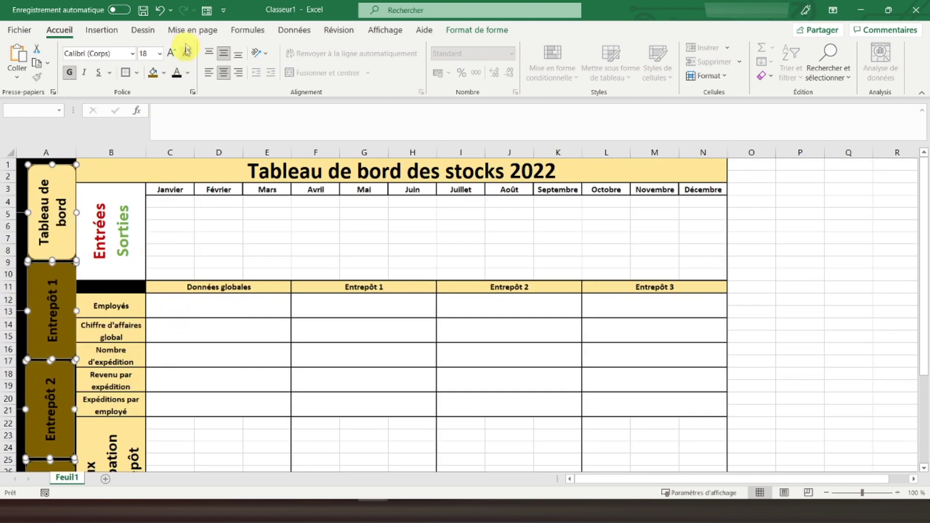
pyautogui.click(192, 30)
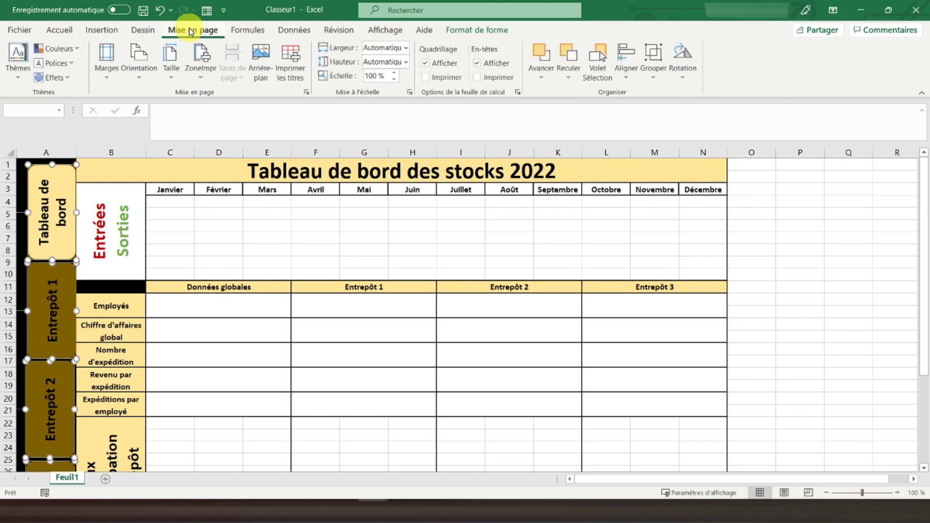
pyautogui.click(627, 78)
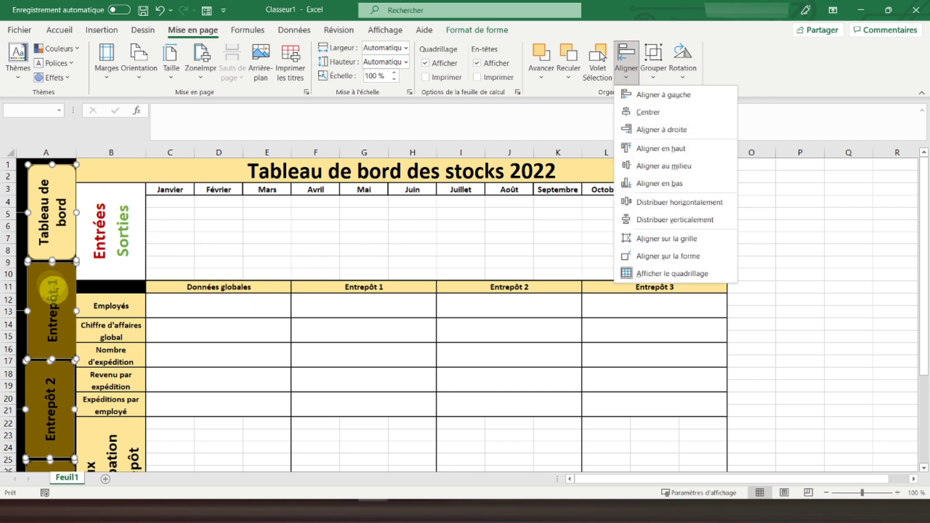
pyautogui.click(651, 115)
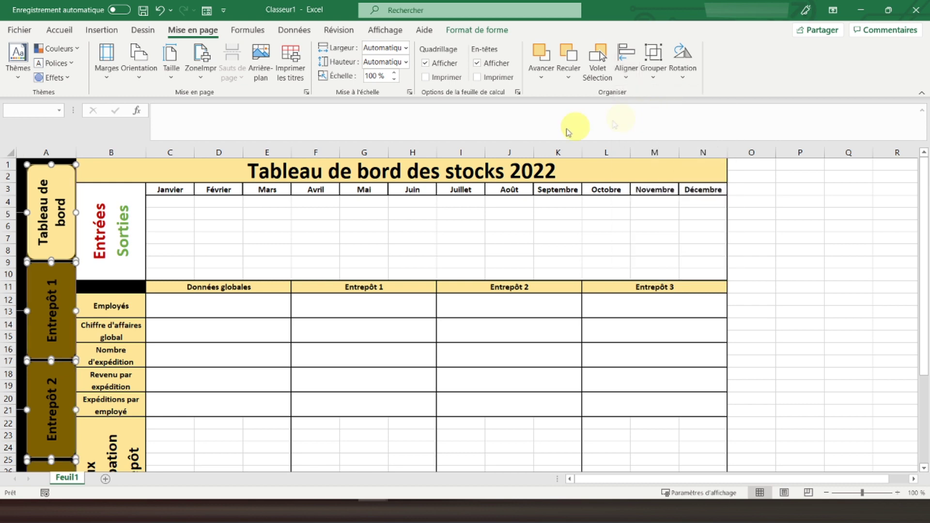
# - Distribute the four selected navigation shapes vertically, deselect them and check their spacing down column A
pyautogui.click(627, 73)
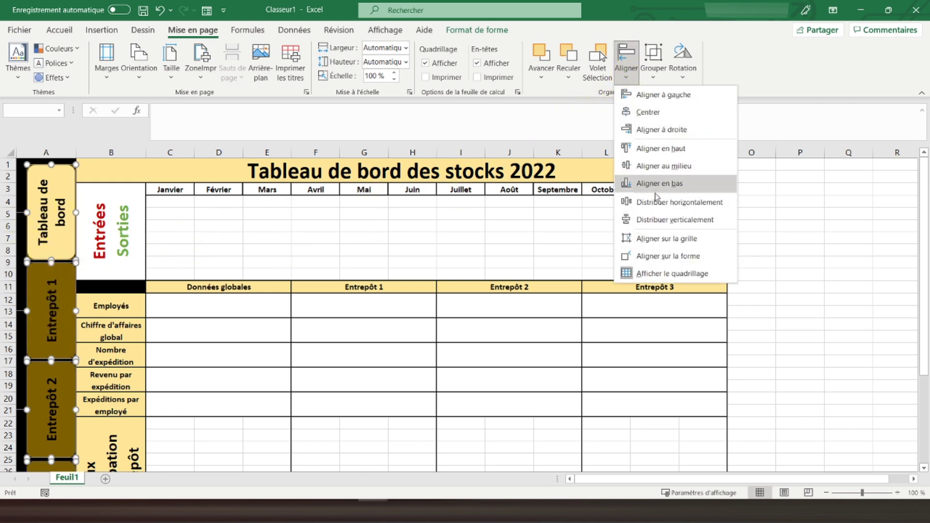
pyautogui.click(654, 224)
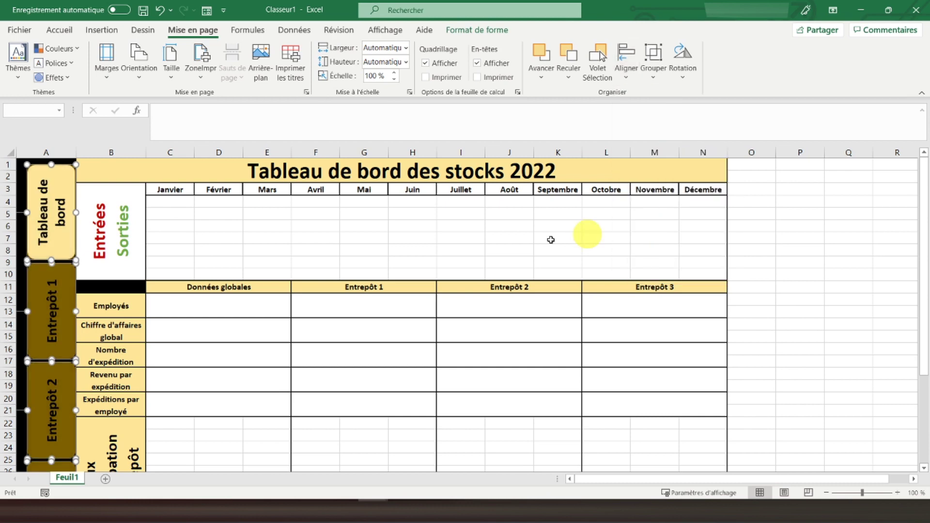
pyautogui.click(223, 254)
pyautogui.scroll(-4, 167, 252)
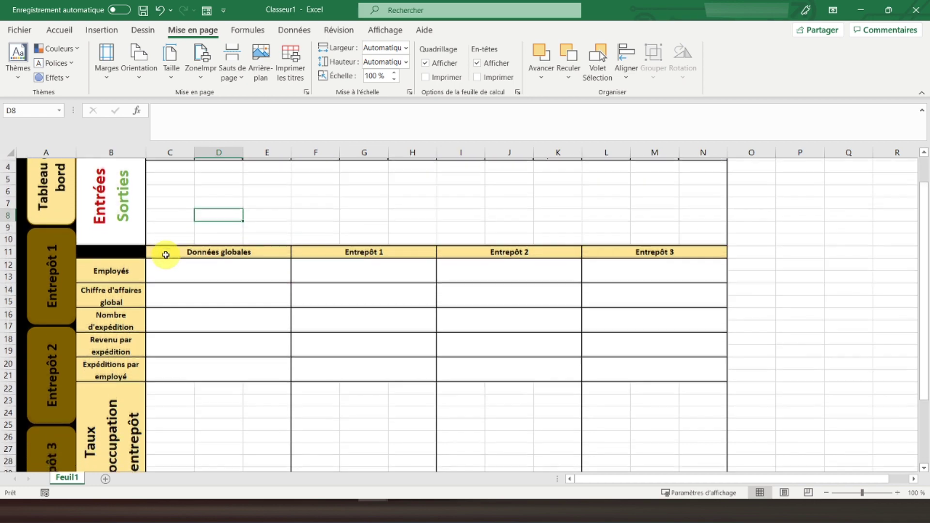
pyautogui.scroll(4, 83, 266)
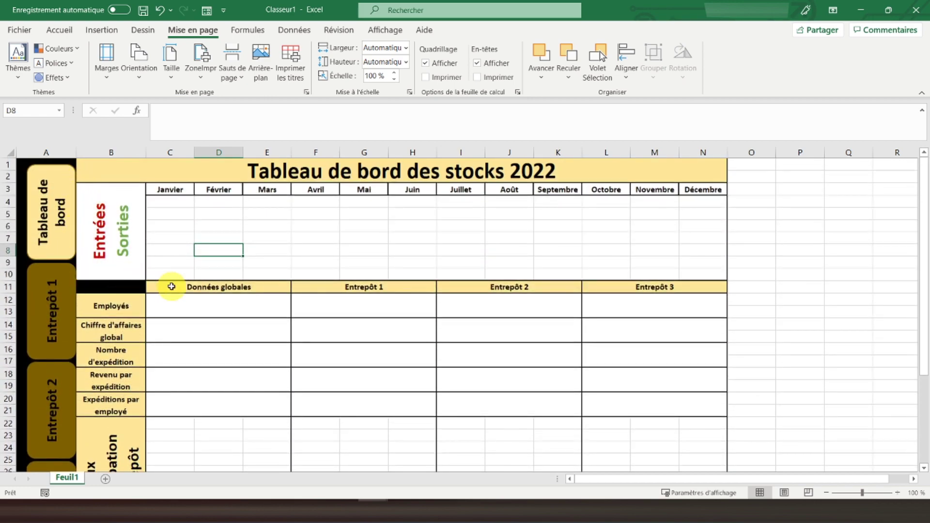
pyautogui.scroll(-5, 171, 286)
pyautogui.scroll(5, 171, 286)
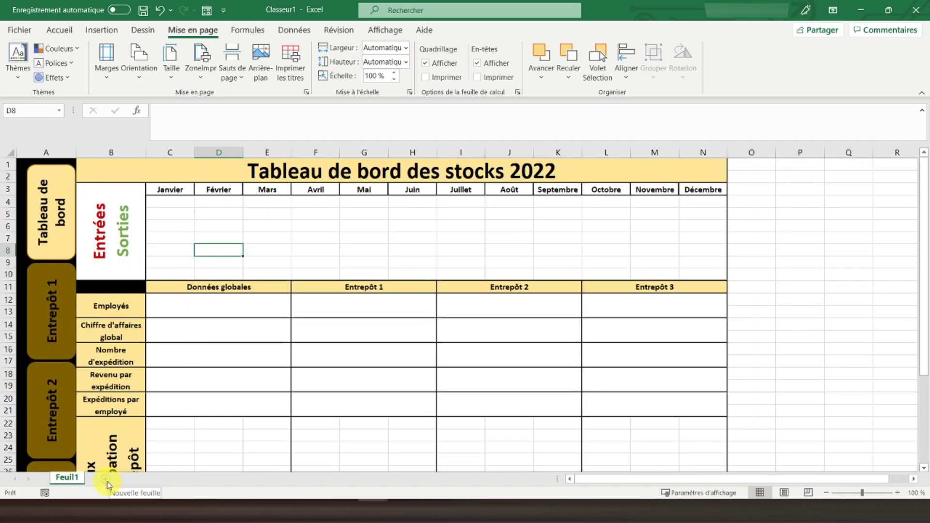
# - Rename the Feuil1 sheet as "Tableau de bord"
pyautogui.doubleClick(67, 477)
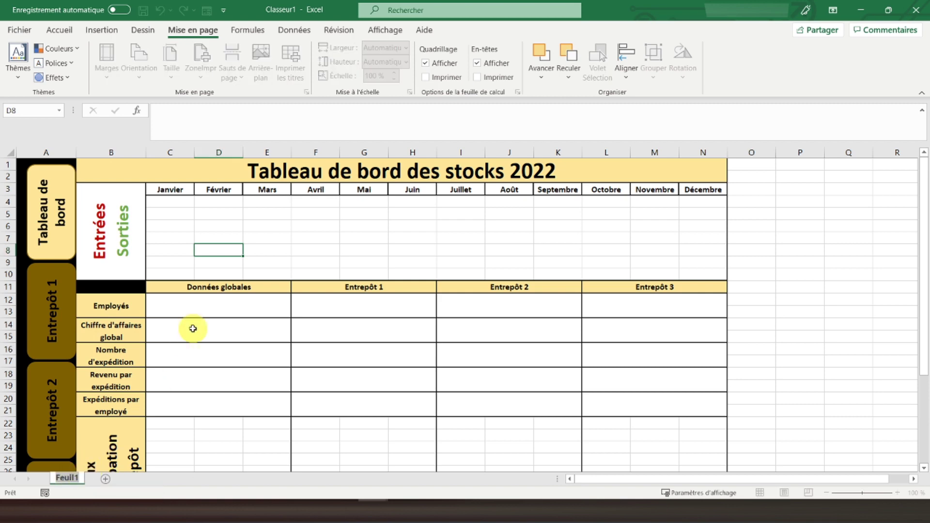
pyautogui.write('Tableau de bord')
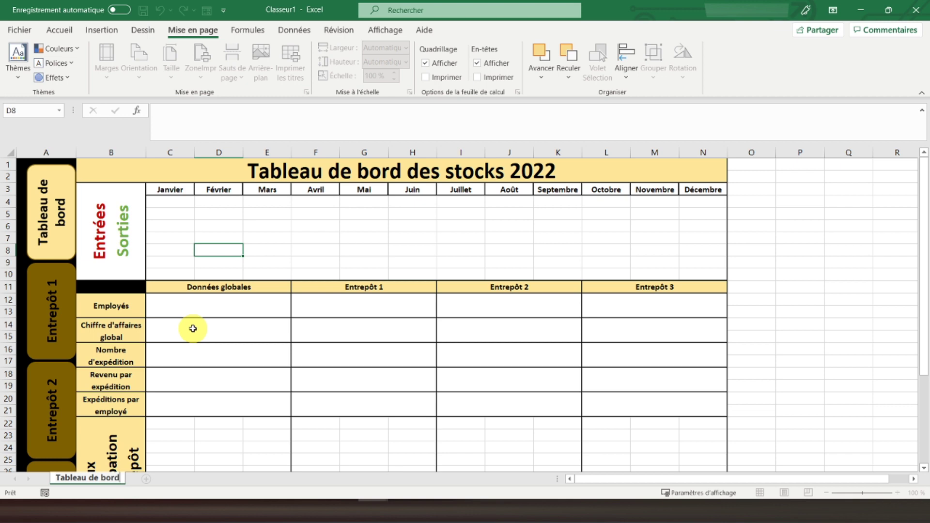
pyautogui.press('Return')
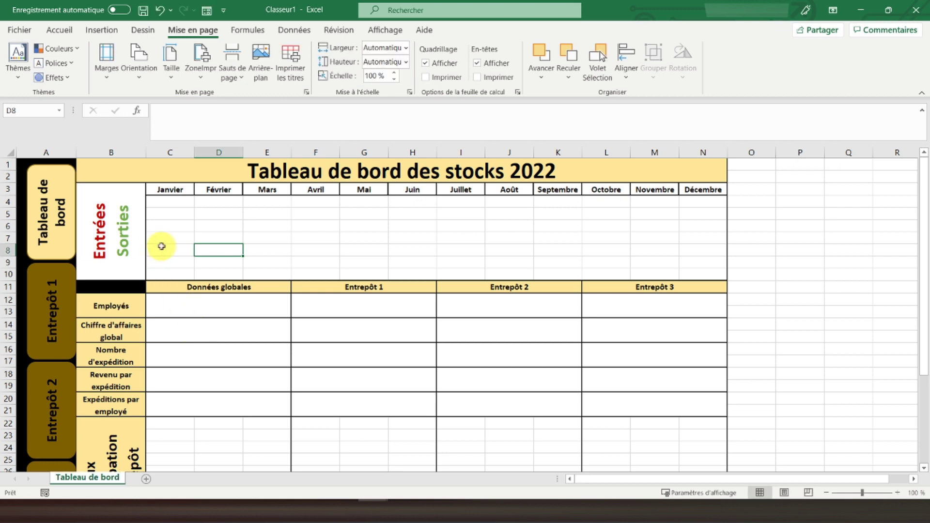
# - Add three new blank sheets after the Tableau de bord sheet
pyautogui.click(148, 478)
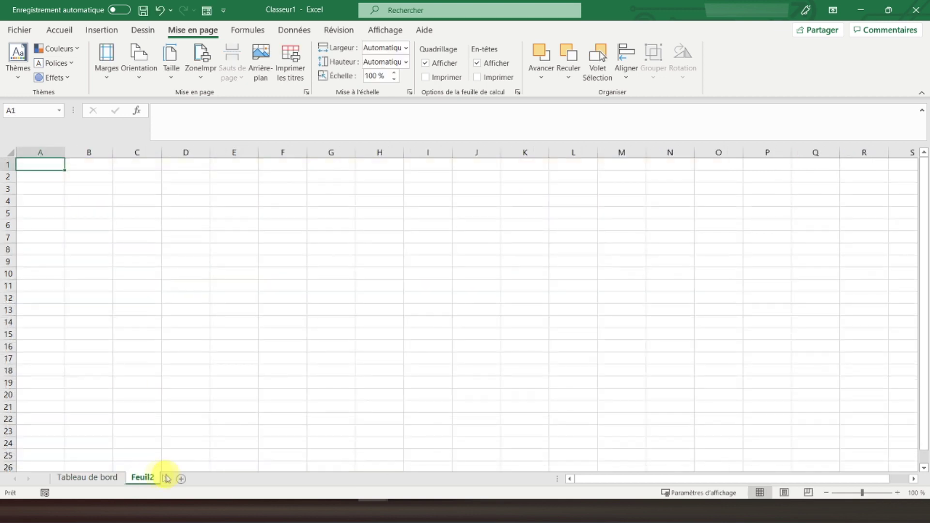
pyautogui.click(204, 479)
pyautogui.click(217, 479)
# - Rename the three new sheets, in order, as "Entrepot 1", "Entrepot 2" and "Entrepot 3"
pyautogui.doubleClick(141, 477)
pyautogui.press('Return')
pyautogui.write('Entrepot 1')
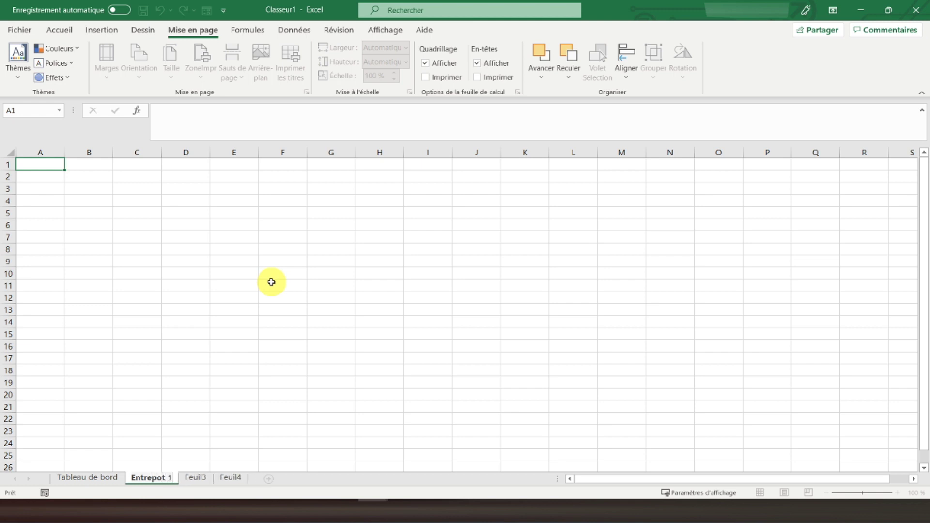
pyautogui.click(195, 477)
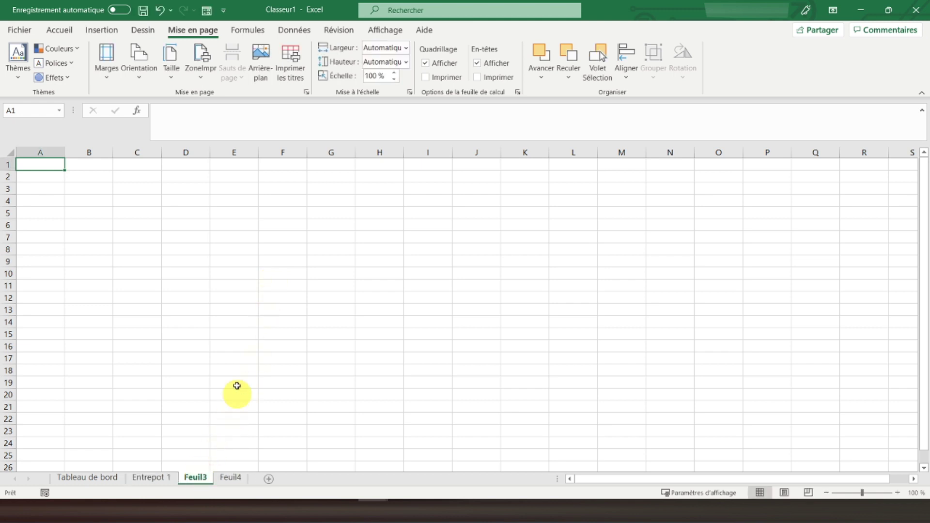
pyautogui.doubleClick(196, 477)
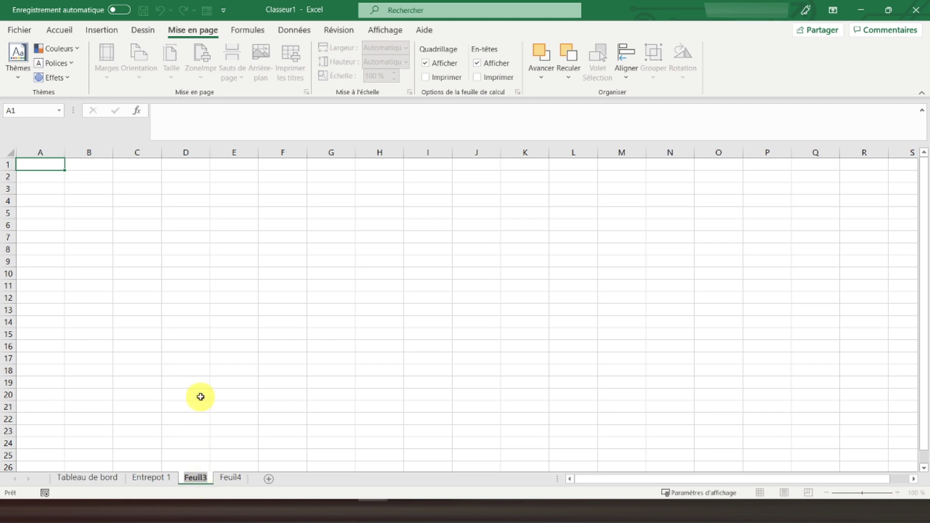
pyautogui.write('Entrepot 2')
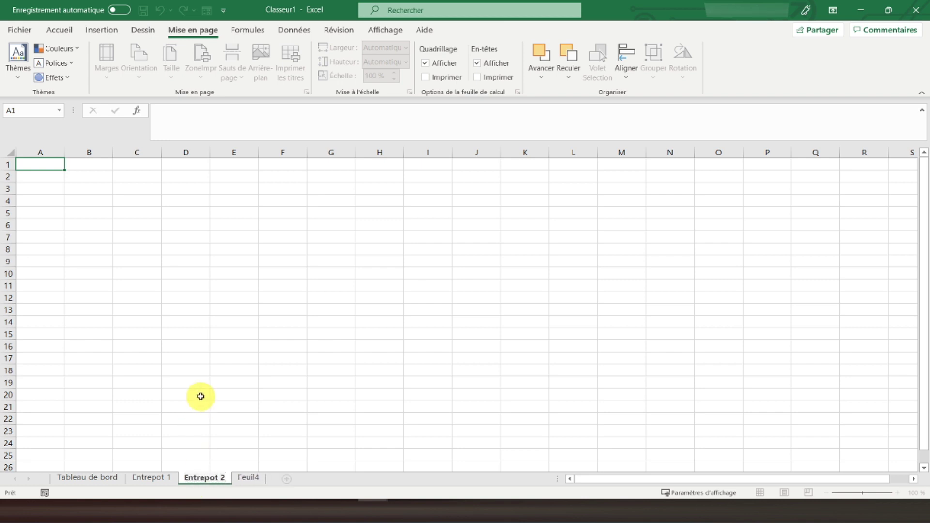
pyautogui.doubleClick(248, 477)
pyautogui.write('Entrepot')
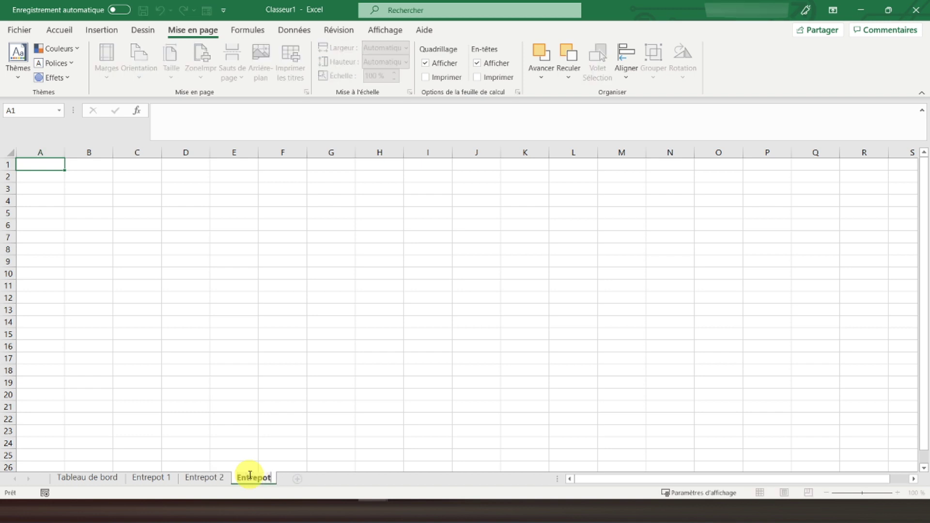
pyautogui.write(' 3')
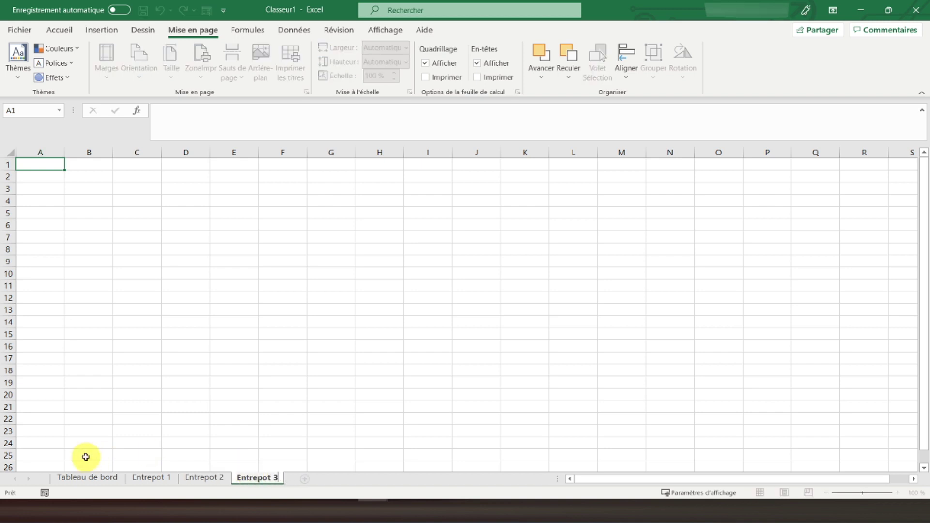
# - On the Tableau de bord sheet, link the Tableau de bord shape to cell A1 of the 'Tableau de bord' sheet in this document
pyautogui.click(86, 477)
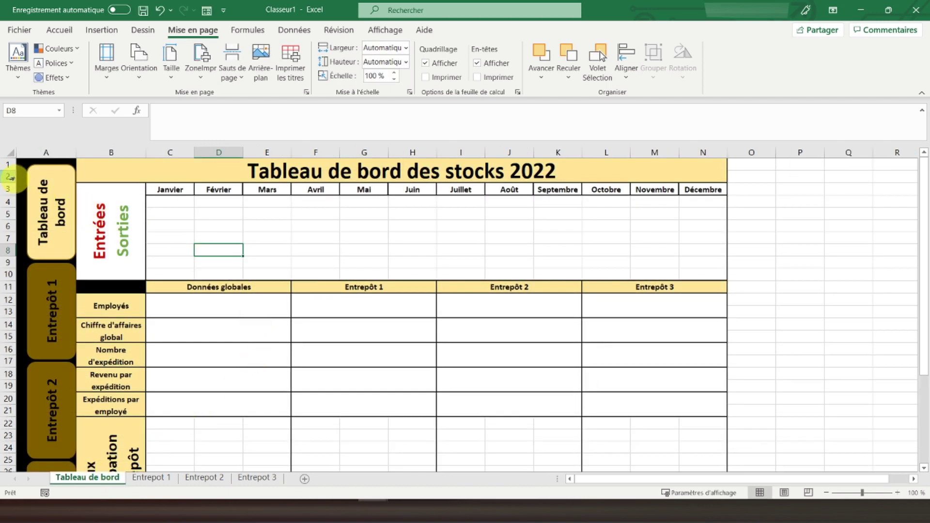
pyautogui.click(22, 164)
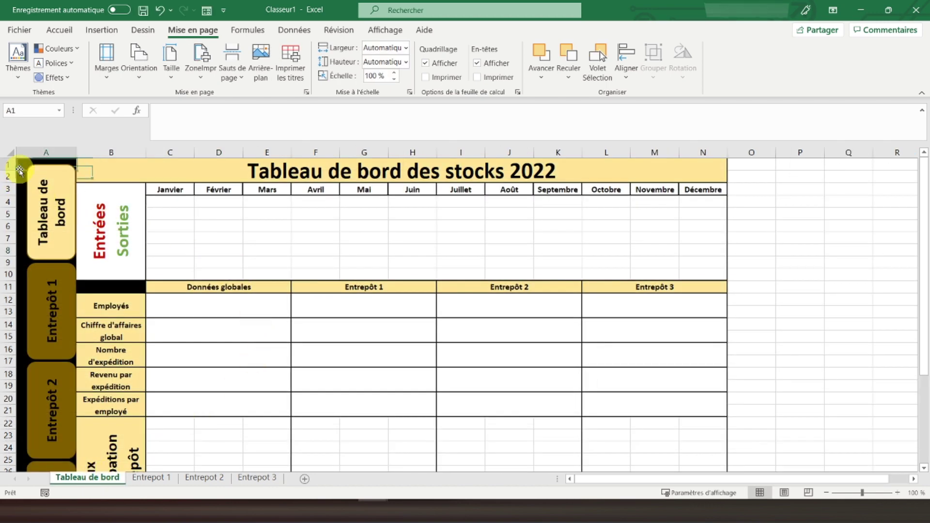
pyautogui.click(69, 179)
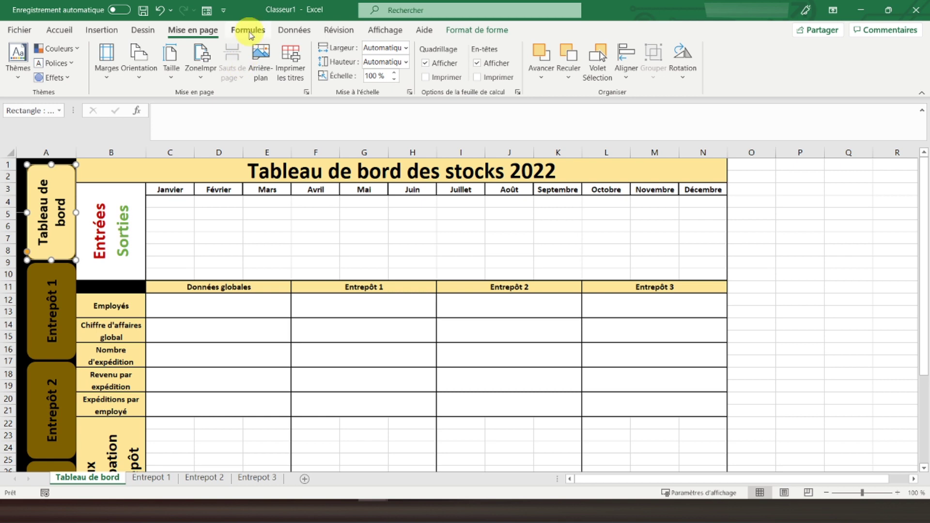
pyautogui.click(104, 32)
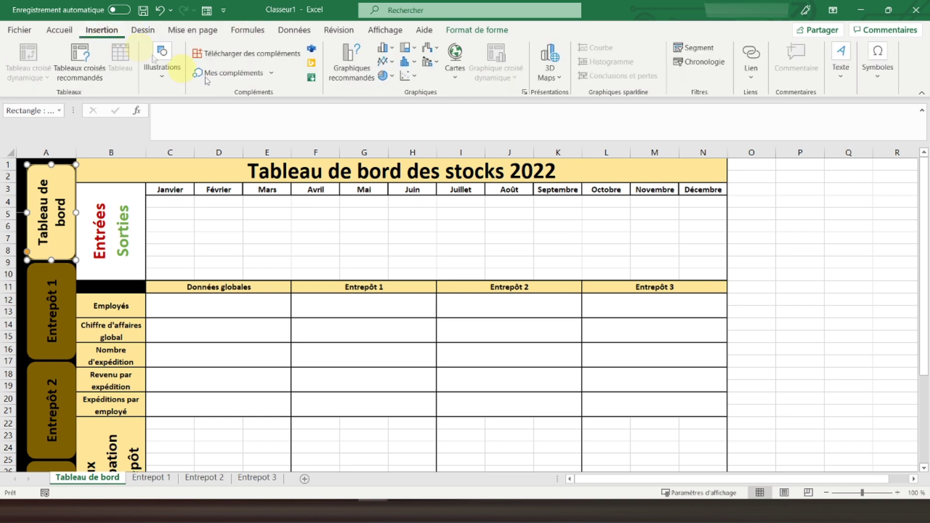
pyautogui.click(758, 78)
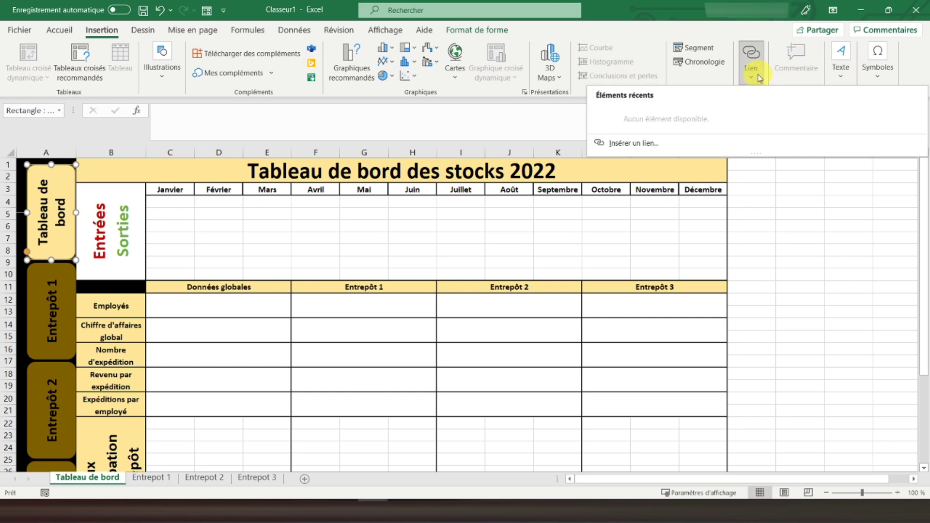
pyautogui.click(629, 145)
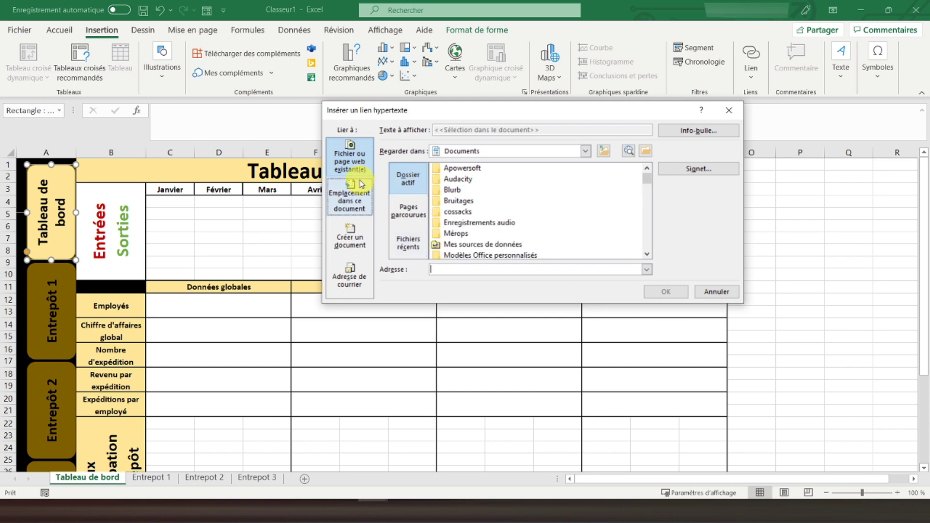
pyautogui.click(358, 209)
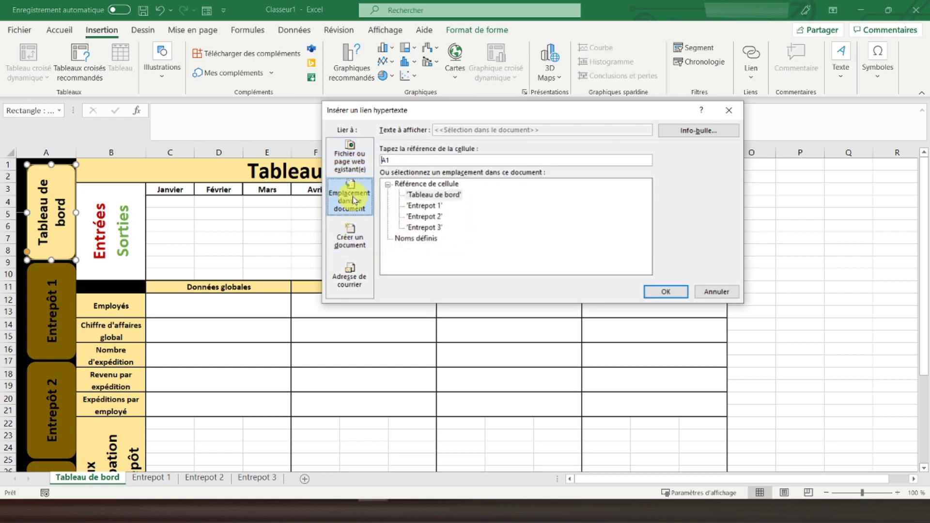
pyautogui.click(449, 195)
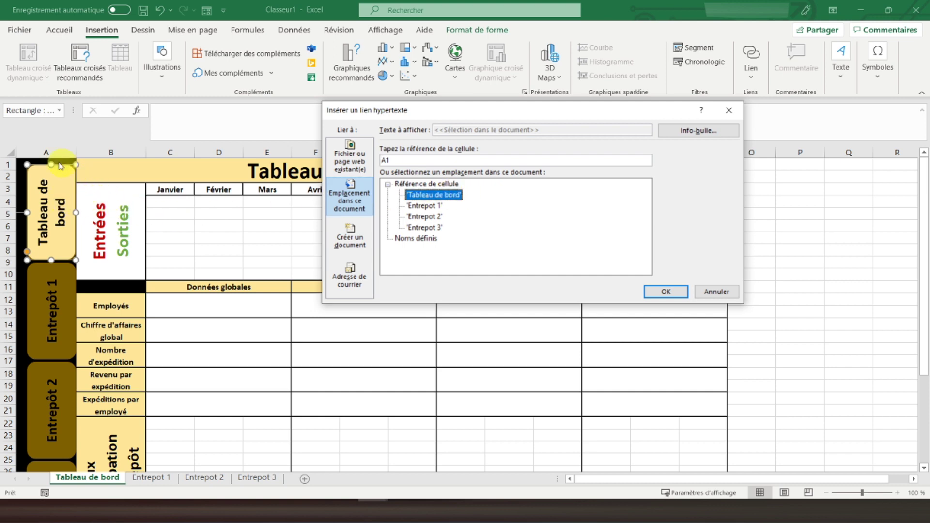
pyautogui.click(661, 291)
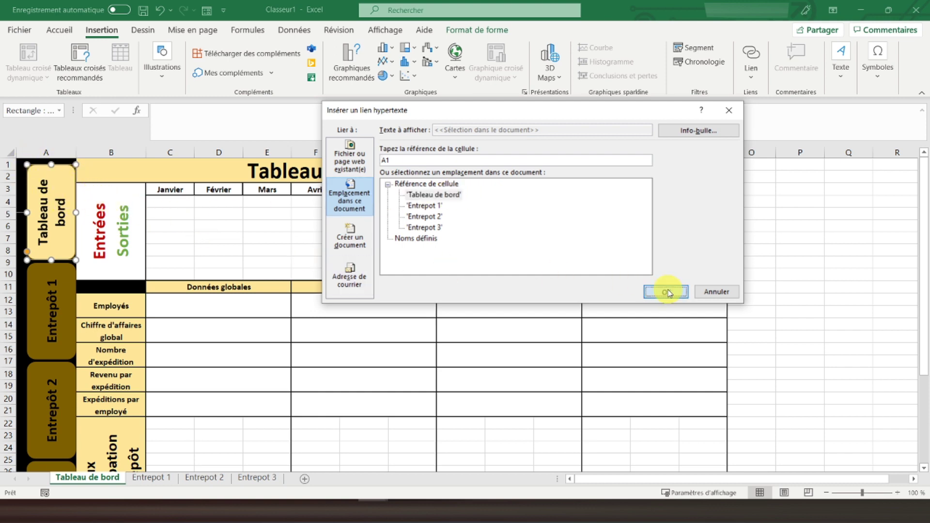
pyautogui.click(256, 252)
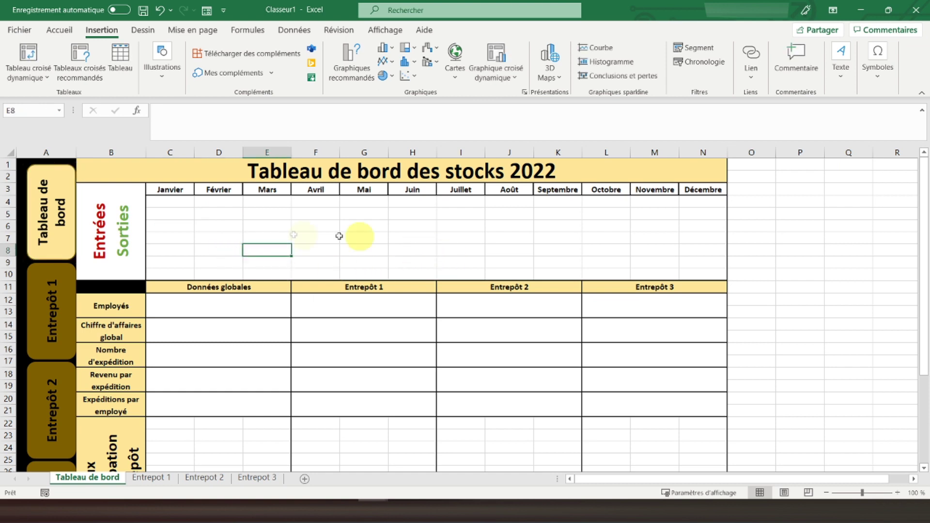
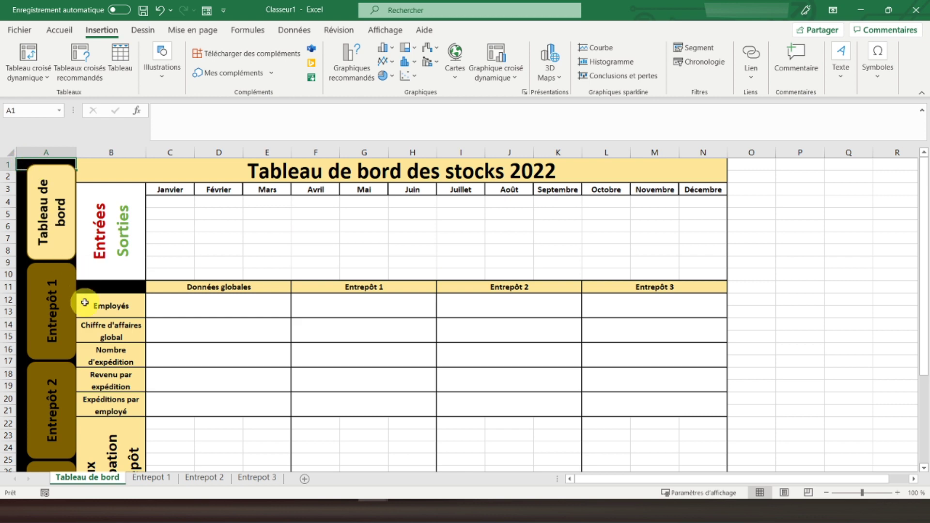
# - Link the Entrepôt 1 shape to cell A1 of the 'Entrepot 1' sheet in this document
pyautogui.keyDown('ctrl'); pyautogui.click(70, 299); pyautogui.keyUp('ctrl')
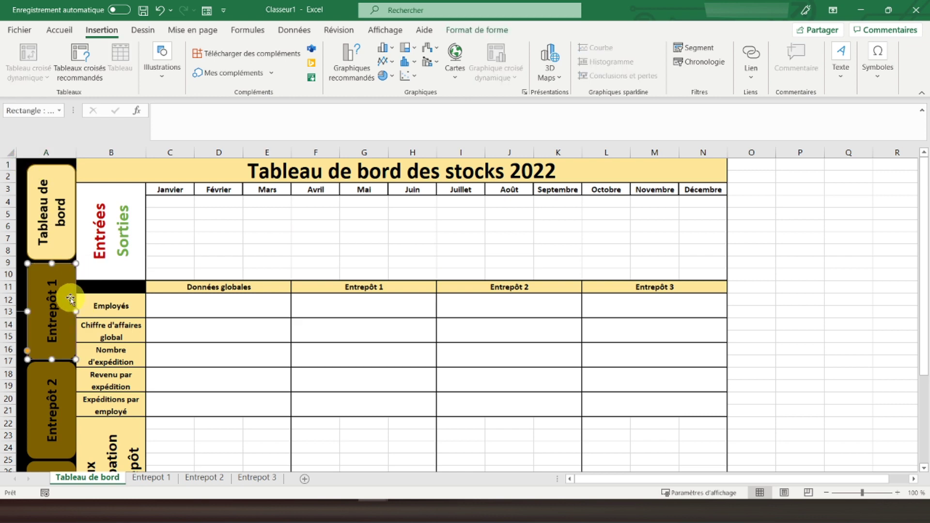
pyautogui.click(745, 77)
pyautogui.click(634, 143)
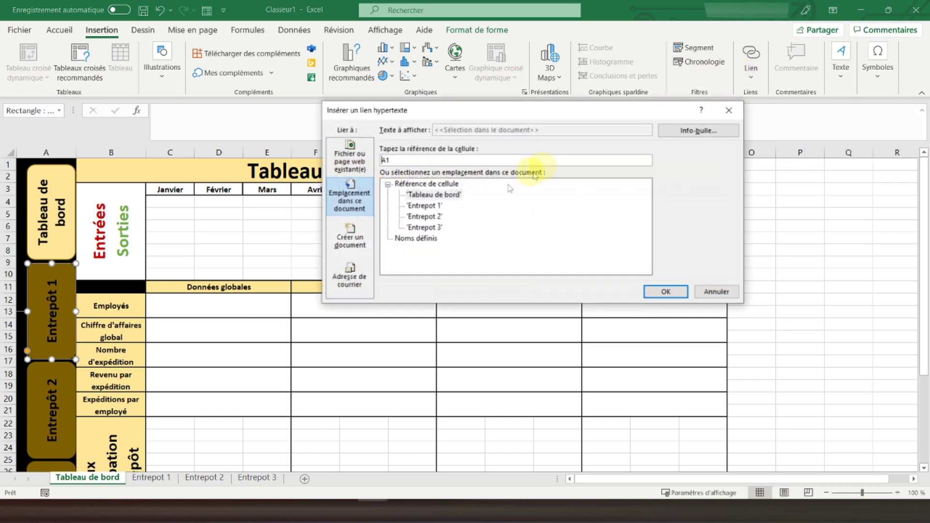
pyautogui.click(359, 208)
pyautogui.click(419, 207)
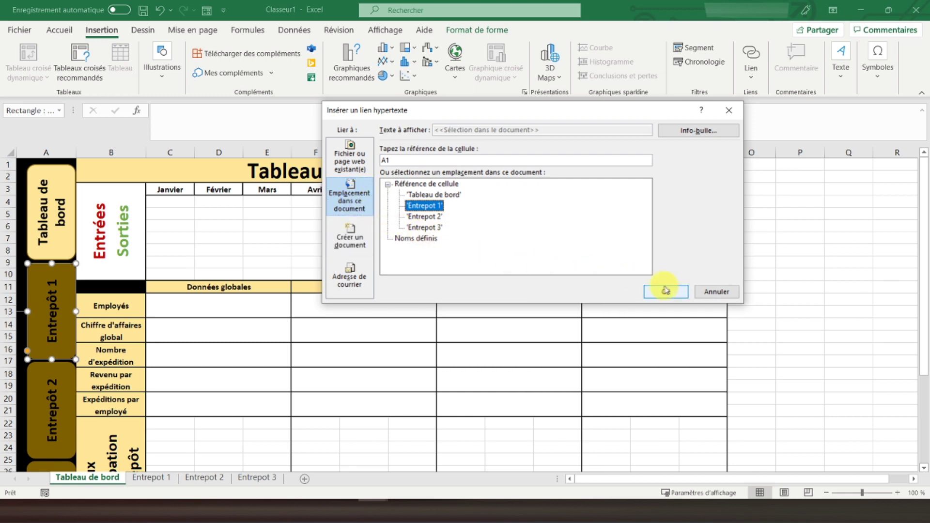
pyautogui.click(677, 294)
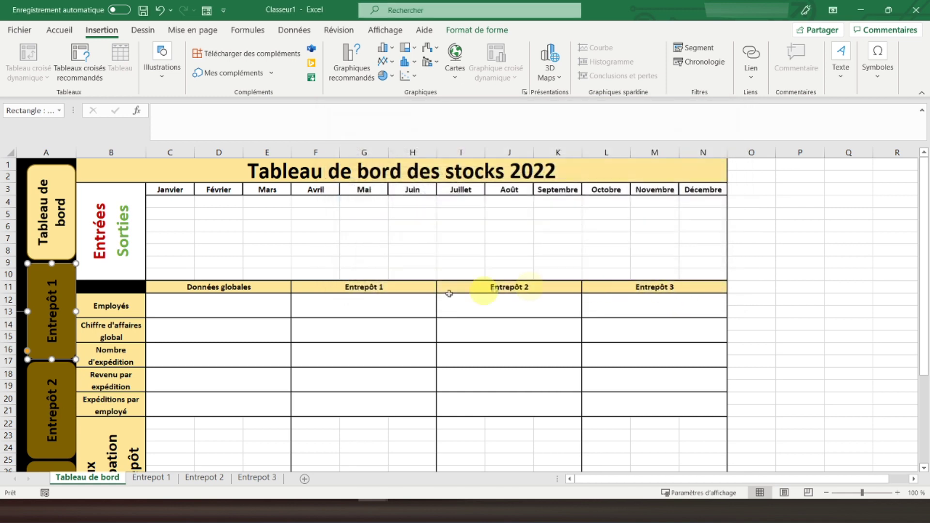
# - Link the Entrepôt 2 shape to cell A1 of the 'Entrepot 2' sheet in this document
pyautogui.click(73, 403)
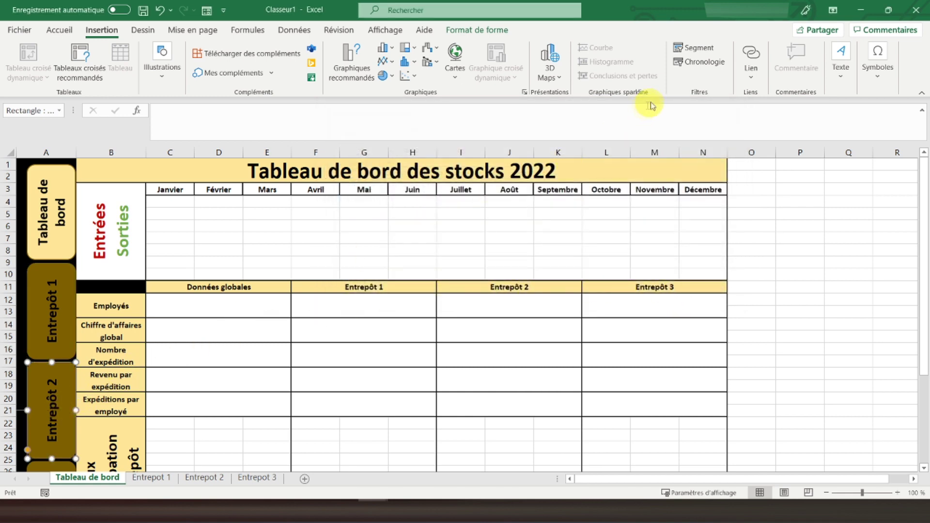
pyautogui.click(752, 78)
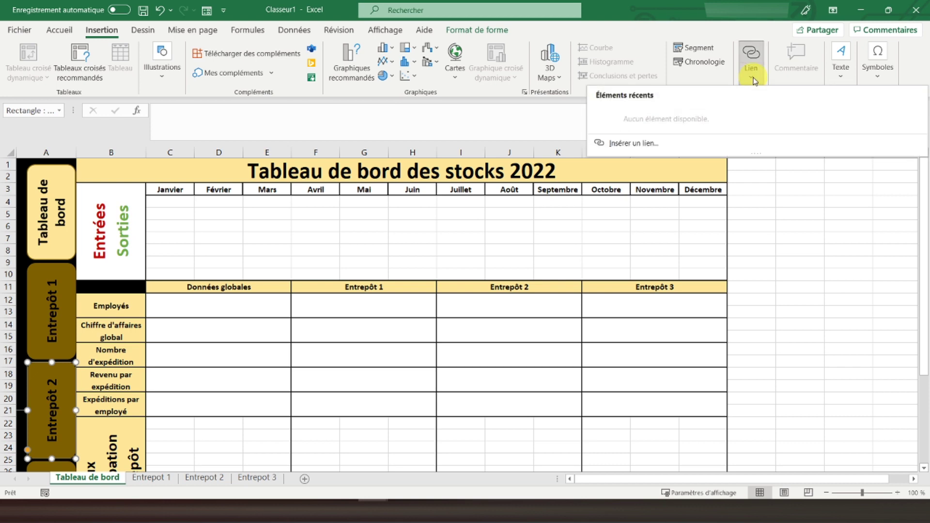
pyautogui.click(633, 143)
pyautogui.click(424, 217)
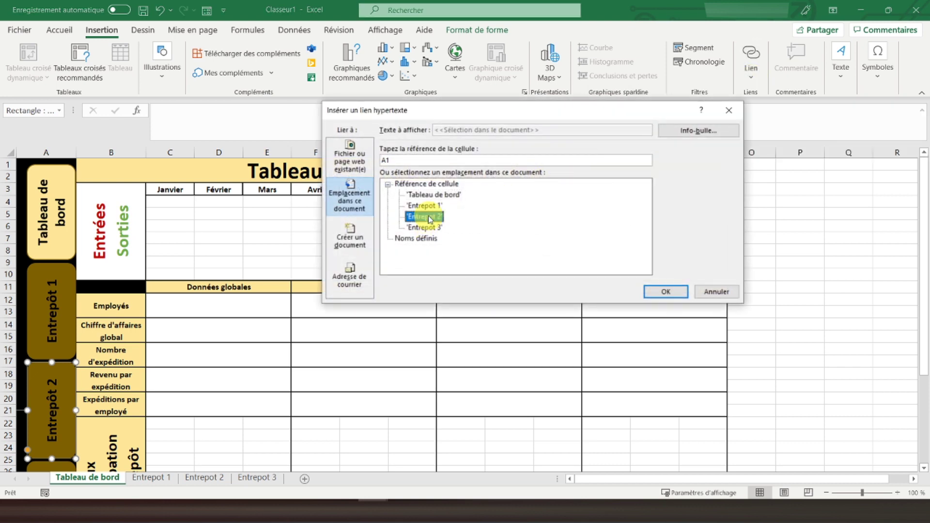
pyautogui.click(668, 291)
# - Link the Entrepôt 3 shape to cell A1 of the 'Entrepot 3' sheet in this document
pyautogui.scroll(-4, 167, 326)
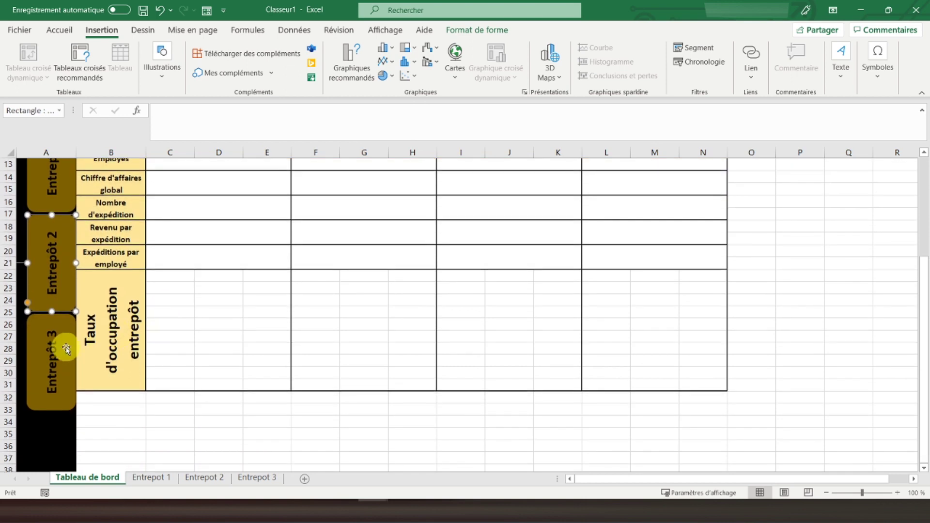
pyautogui.click(71, 350)
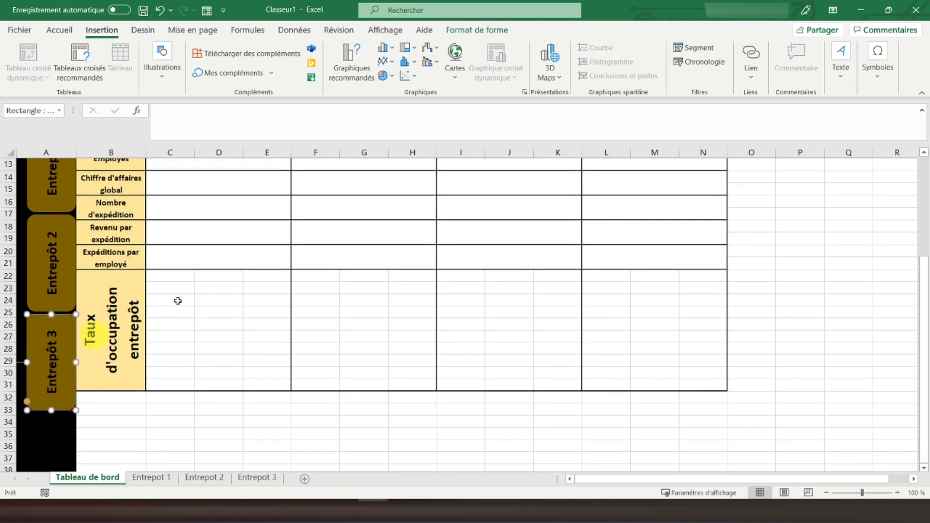
pyautogui.click(751, 78)
pyautogui.click(630, 143)
pyautogui.click(424, 227)
pyautogui.click(665, 291)
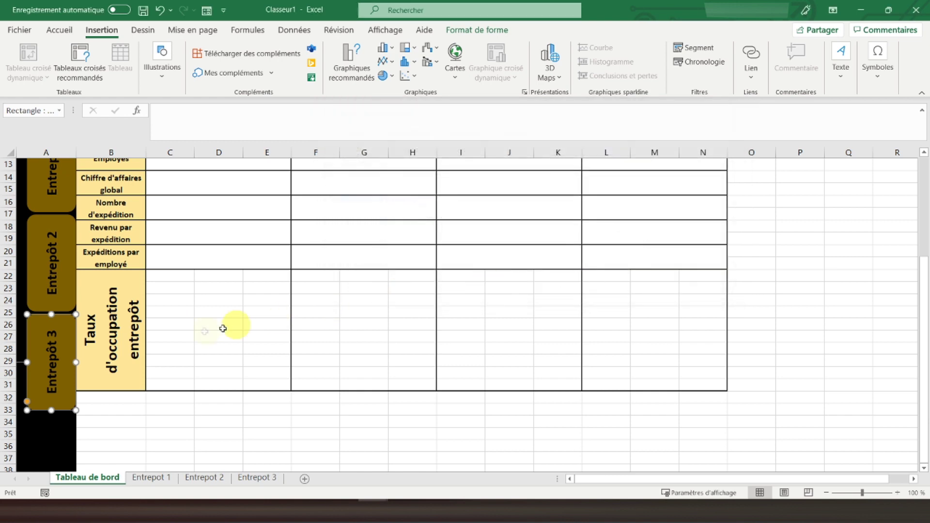
# - Test the links of the Entrepôt 1, 2 and 3 shapes, returning to the Tableau de bord sheet after each one
pyautogui.click(201, 328)
pyautogui.scroll(5, 202, 329)
pyautogui.click(59, 296)
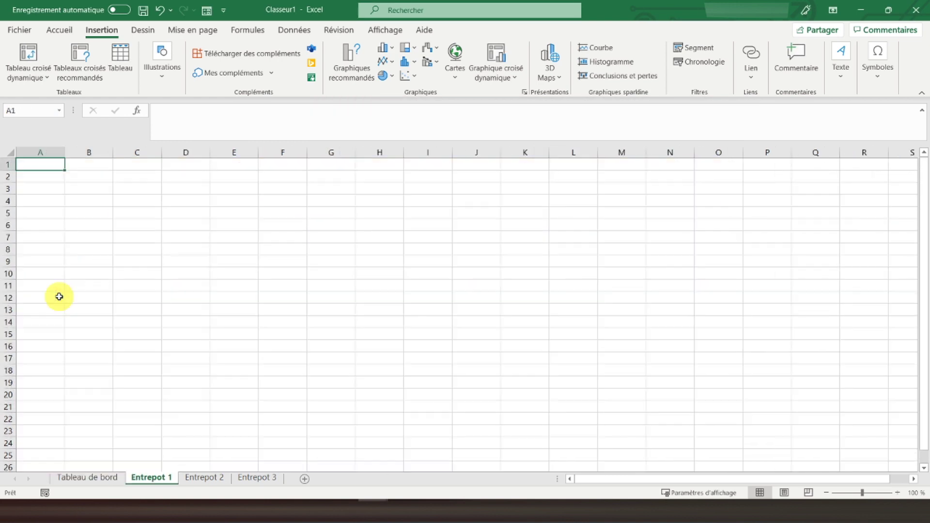
pyautogui.click(85, 477)
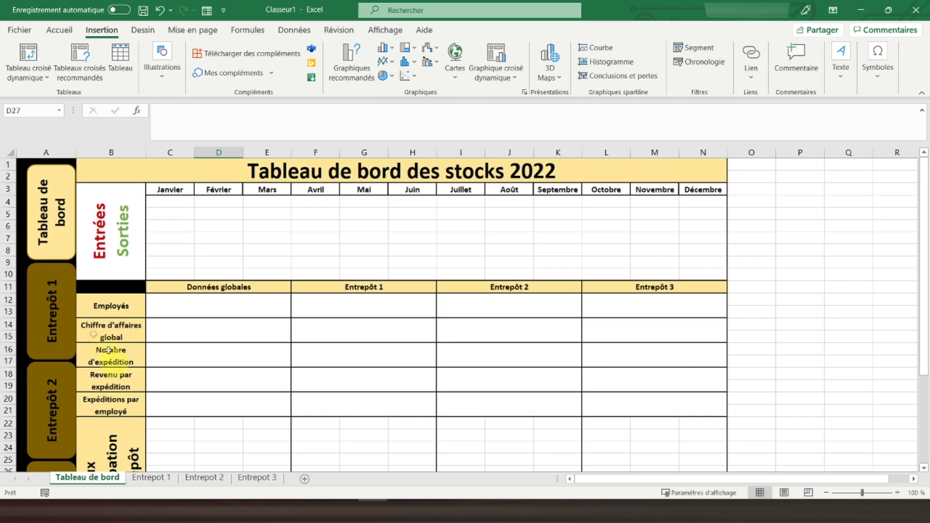
pyautogui.click(51, 385)
pyautogui.click(79, 478)
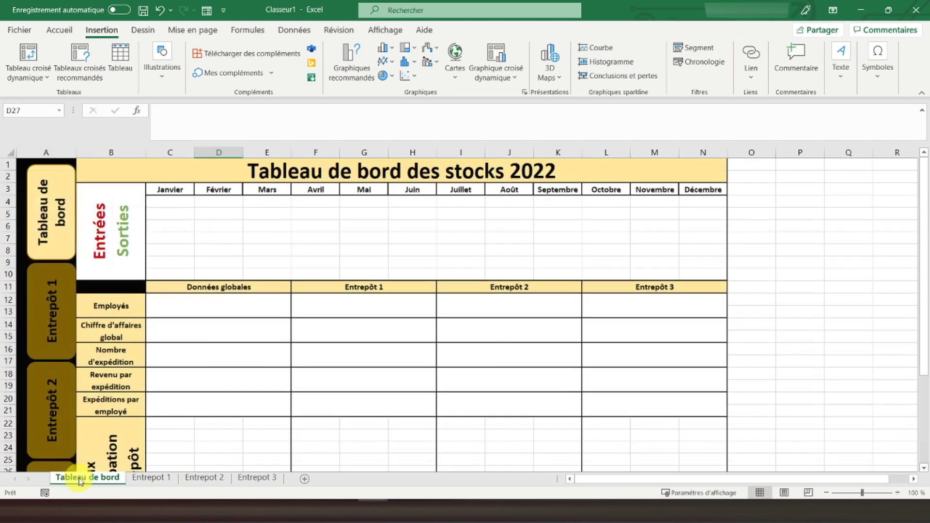
pyautogui.scroll(-3, 70, 416)
pyautogui.click(56, 406)
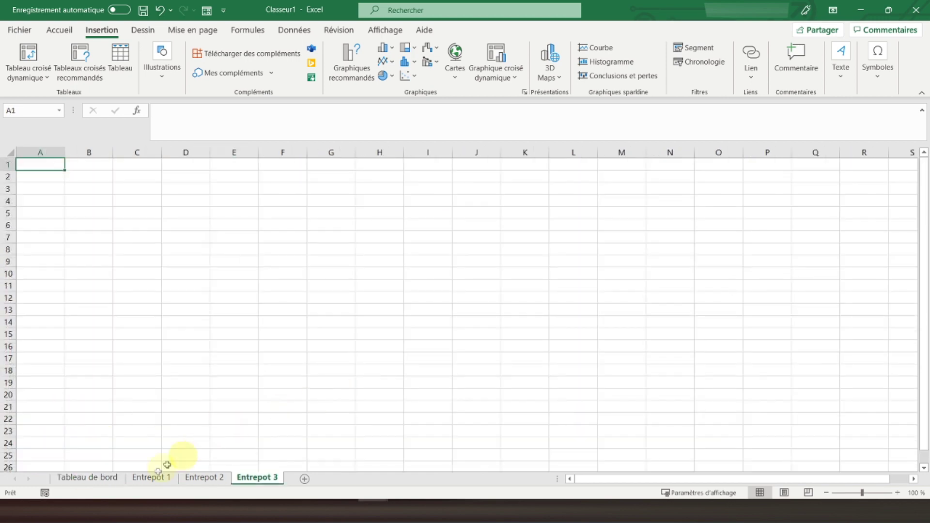
pyautogui.click(90, 477)
# - Copy column A with its navigation shapes from the Tableau de bord sheet and paste it into column A of the Entrepot 1 sheet
pyautogui.scroll(4, 169, 311)
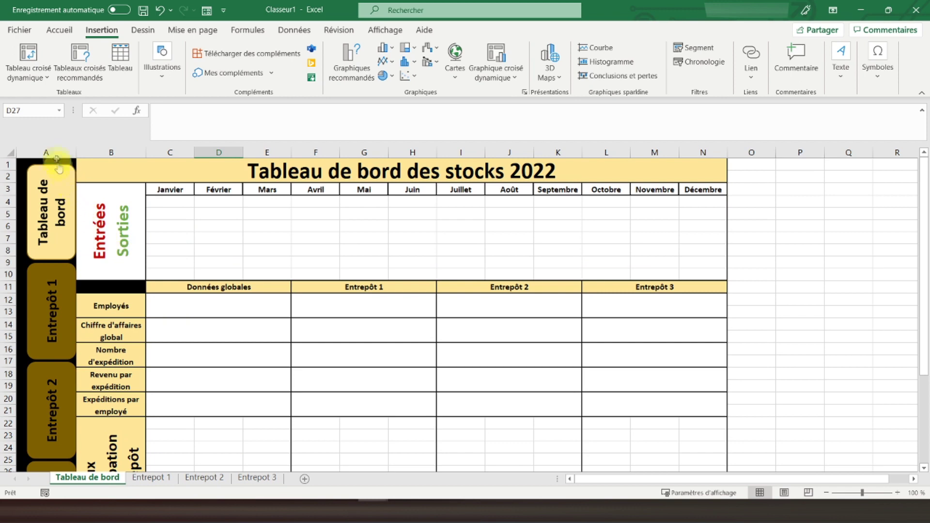
pyautogui.click(46, 152)
pyautogui.rightClick(53, 153)
pyautogui.click(85, 181)
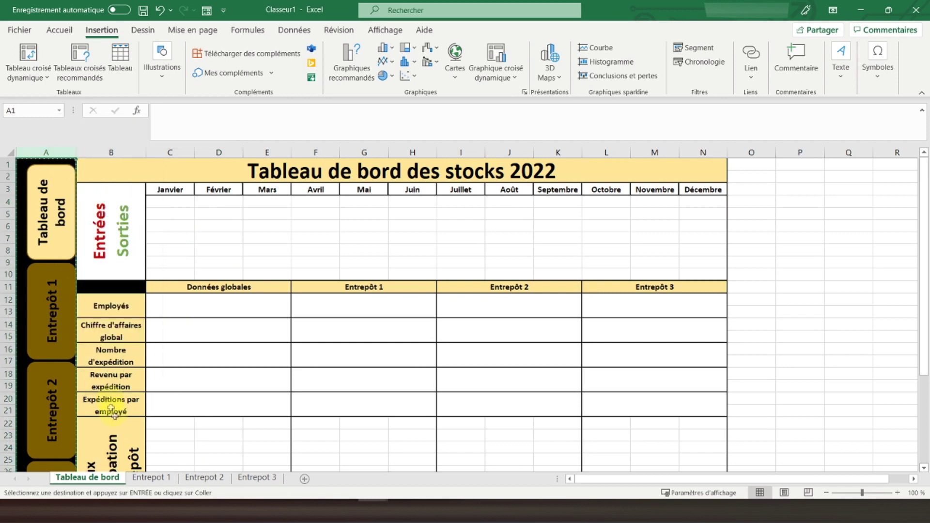
pyautogui.click(149, 477)
pyautogui.click(46, 154)
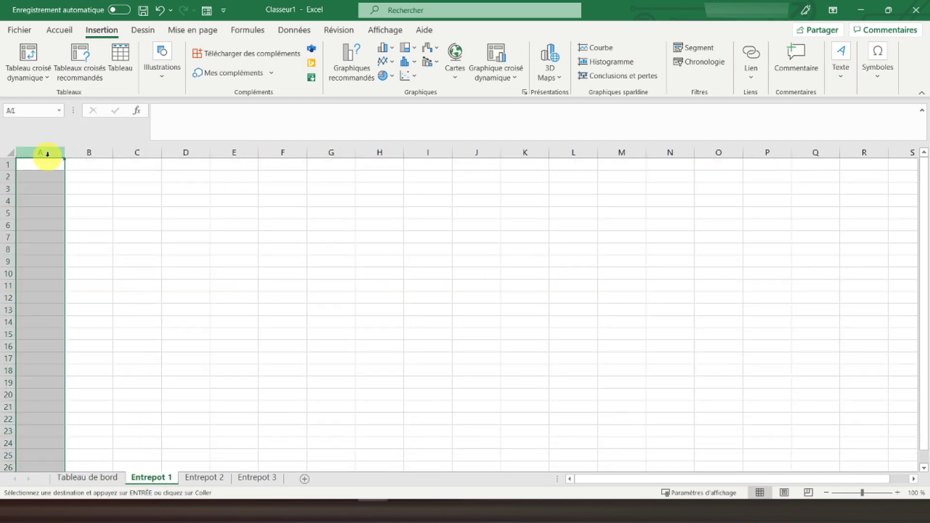
pyautogui.rightClick(47, 155)
pyautogui.click(79, 219)
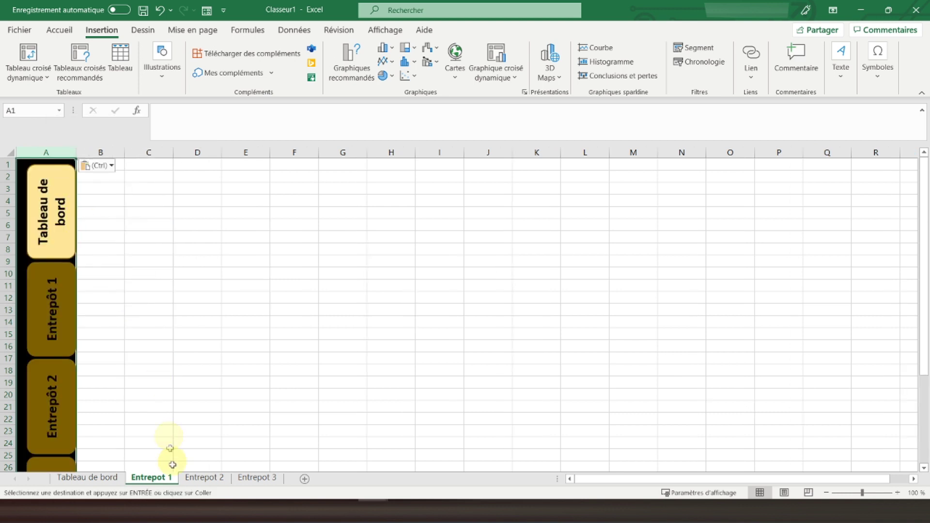
# - Paste the copied navigation column into column A of the Entrepot 2 sheet
pyautogui.click(203, 477)
pyautogui.click(43, 152)
pyautogui.rightClick(46, 152)
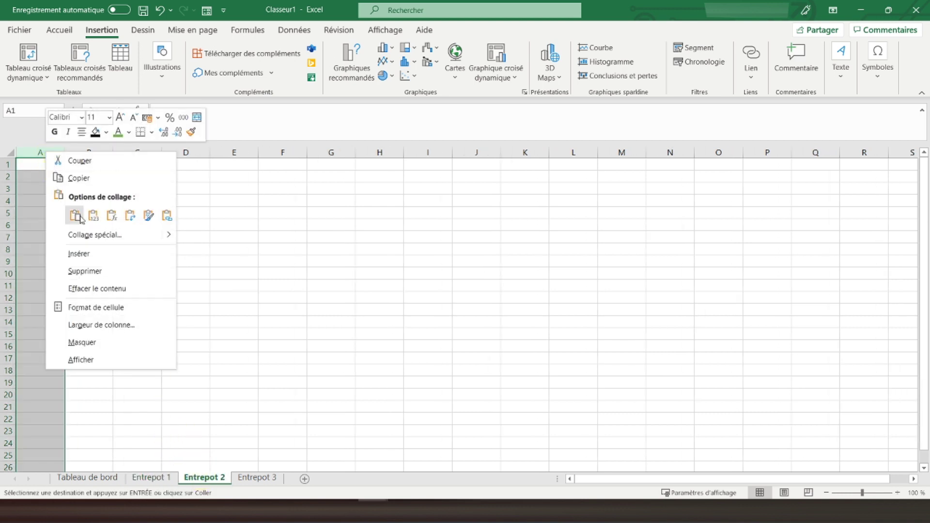
pyautogui.click(75, 216)
# - Paste the copied navigation column into column A of the Entrepot 3 sheet
pyautogui.click(257, 477)
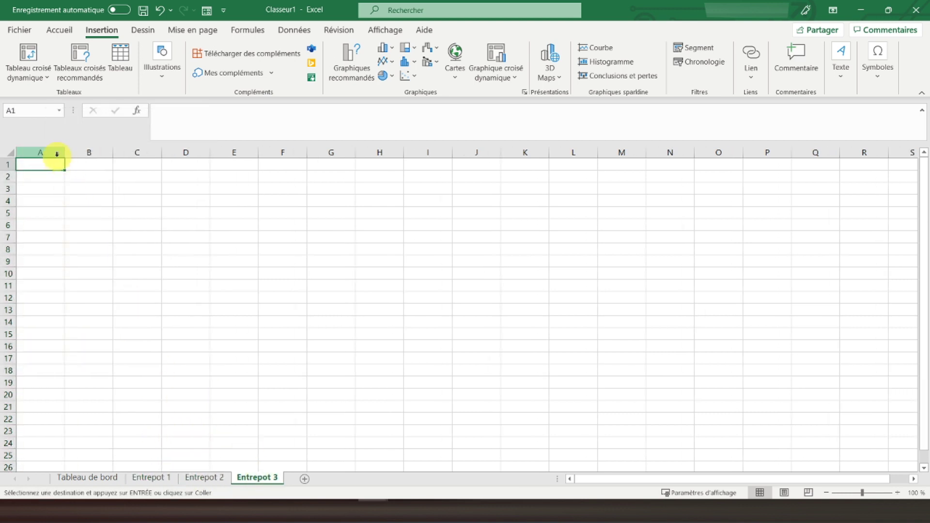
pyautogui.click(51, 153)
pyautogui.rightClick(47, 153)
pyautogui.click(75, 213)
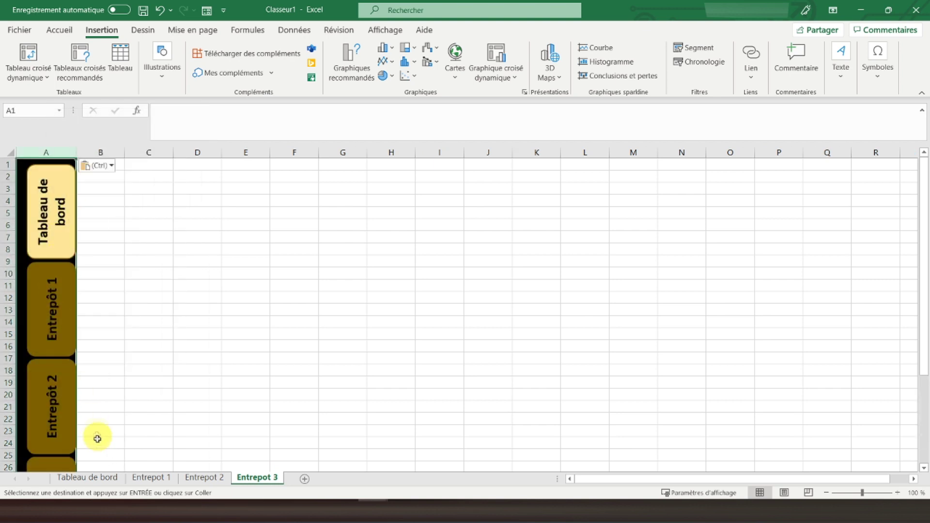
# - On the Entrepot 1 sheet, fill the Tableau de bord shape with the darkest gold theme colour
pyautogui.click(152, 476)
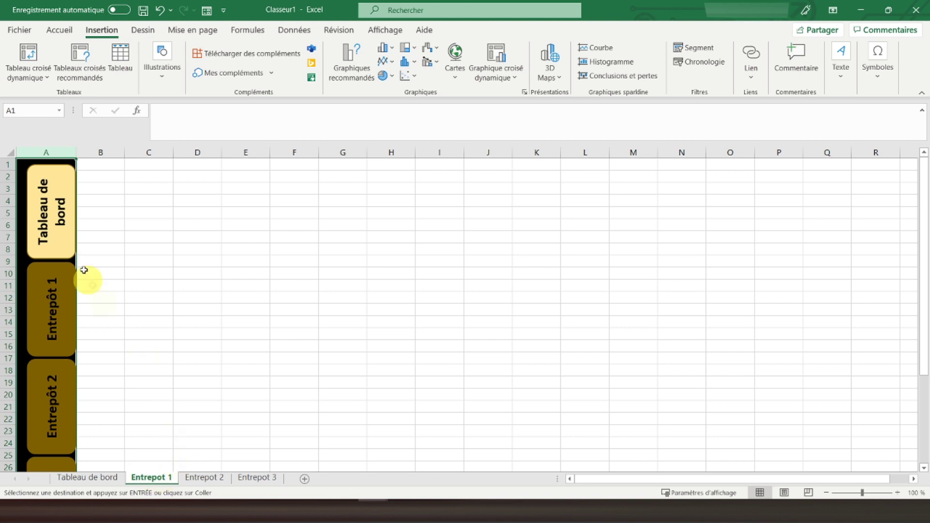
pyautogui.rightClick(50, 213)
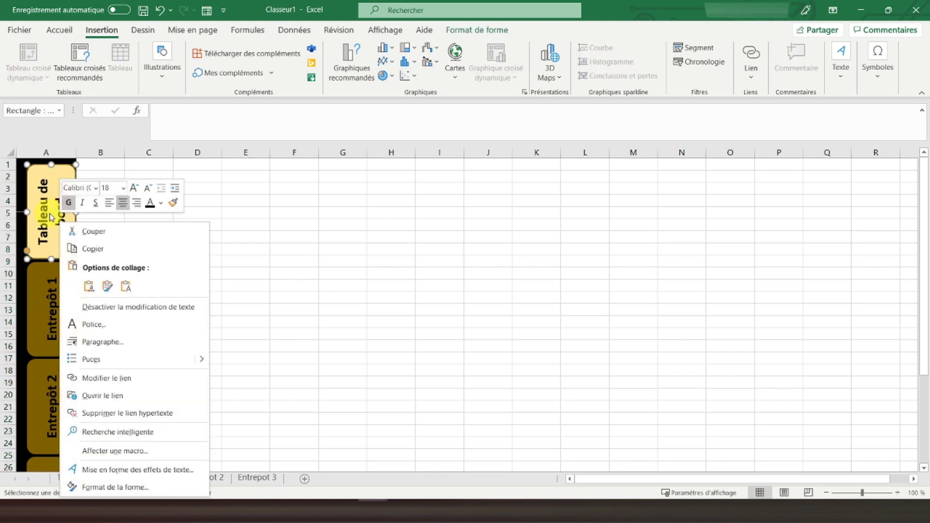
pyautogui.click(488, 32)
pyautogui.click(488, 32)
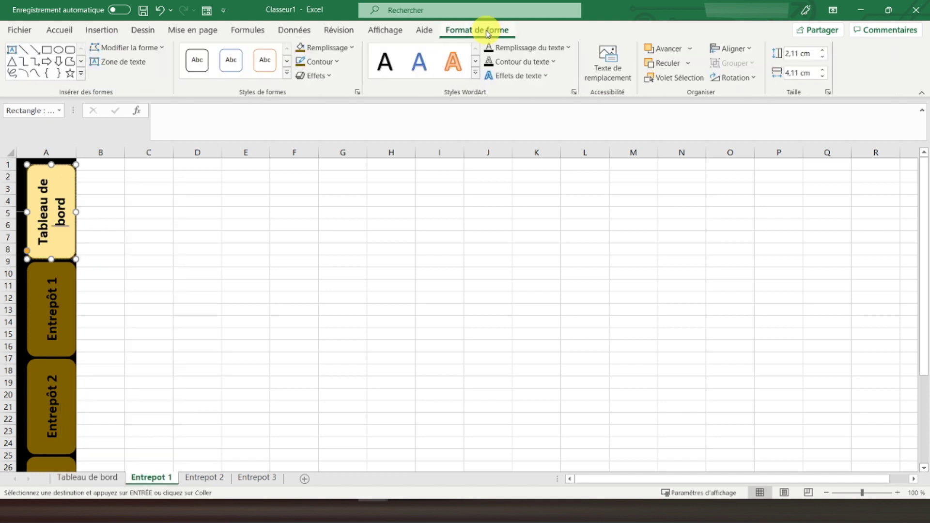
pyautogui.click(339, 48)
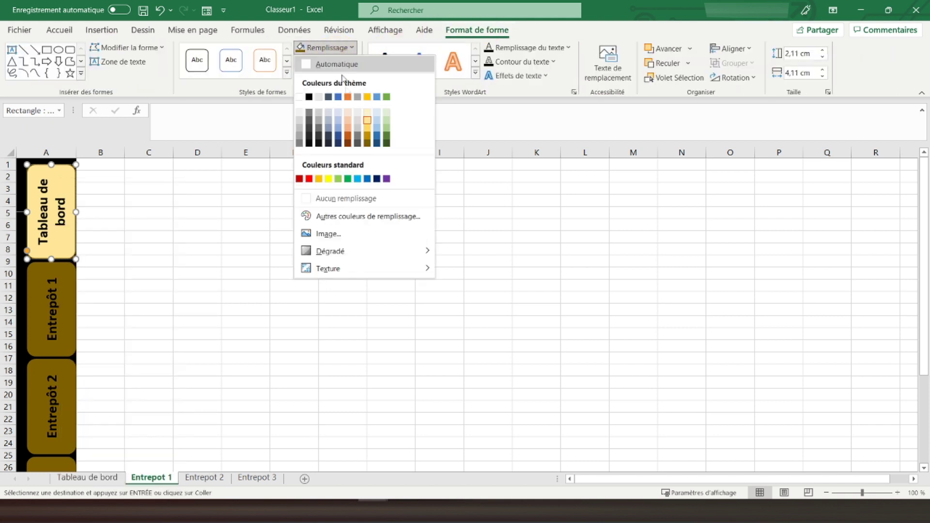
pyautogui.click(367, 144)
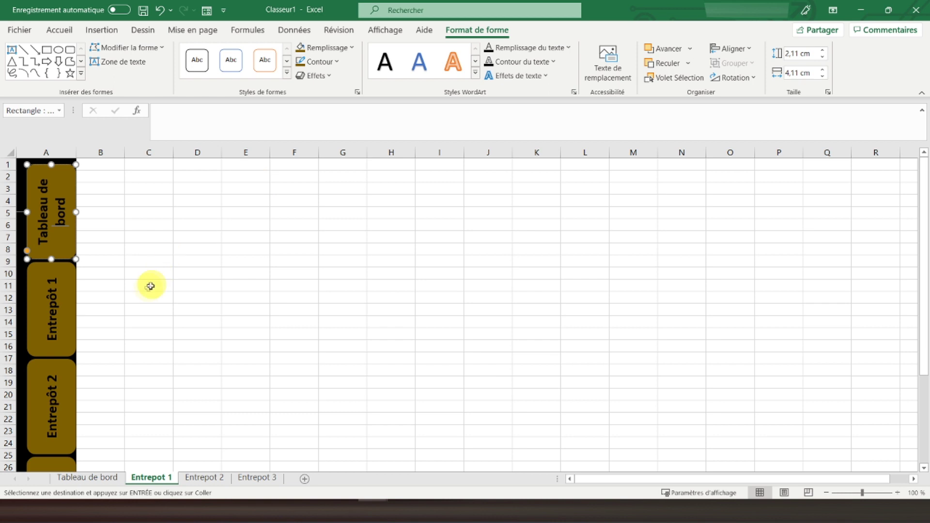
# - Fill the Entrepôt 1 shape on the Entrepot 1 sheet with the third gold theme tint
pyautogui.rightClick(67, 304)
pyautogui.click(347, 49)
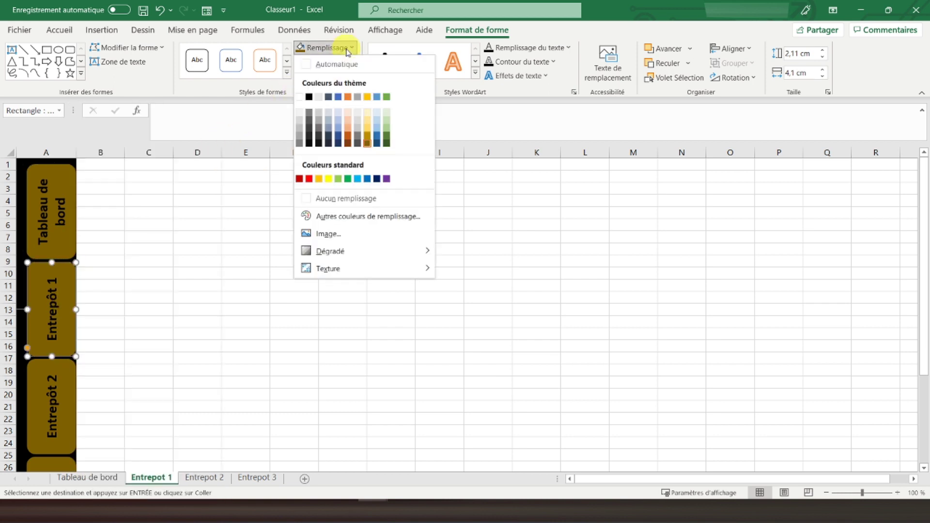
pyautogui.click(368, 132)
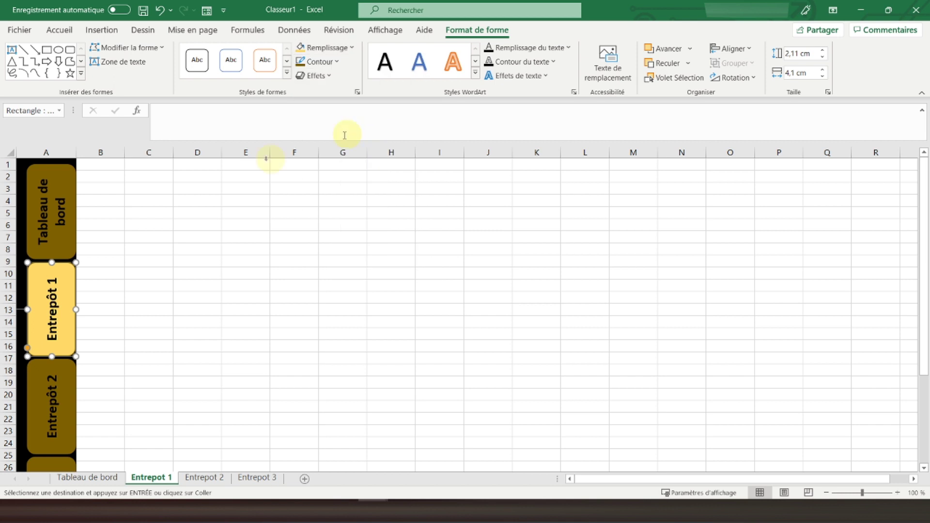
# - Compare the highlight shade with the Entrepot 2 sheet and refill the Entrepôt 1 shape on the Entrepot 1 sheet with the matching lighter gold tint
pyautogui.click(204, 478)
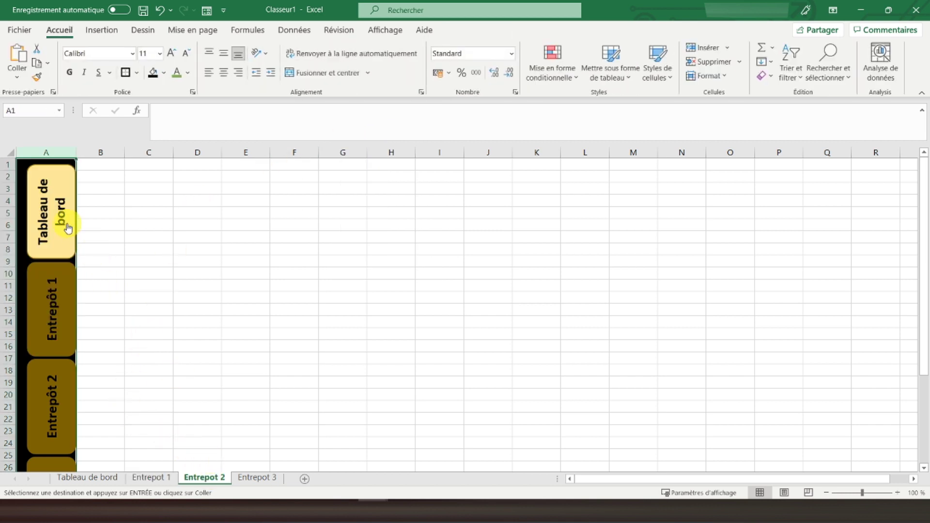
pyautogui.click(148, 478)
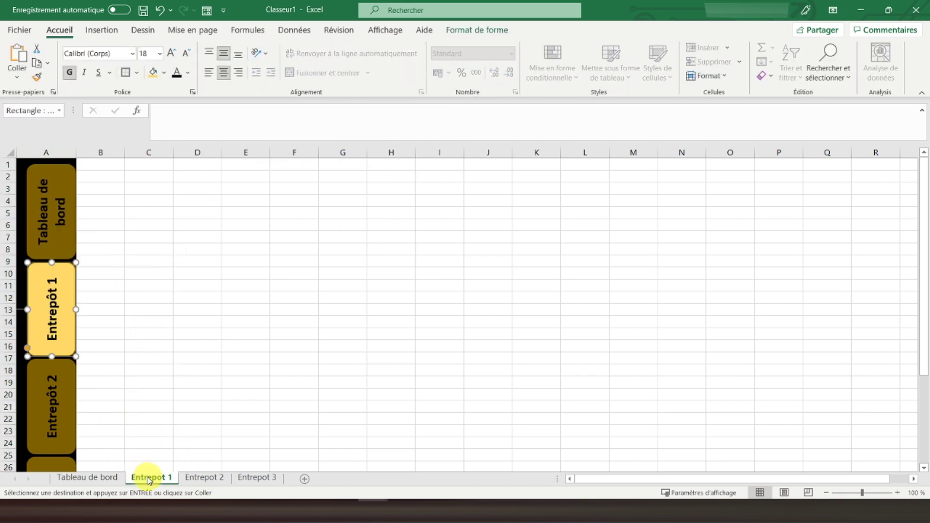
pyautogui.click(201, 478)
pyautogui.click(150, 478)
pyautogui.rightClick(67, 310)
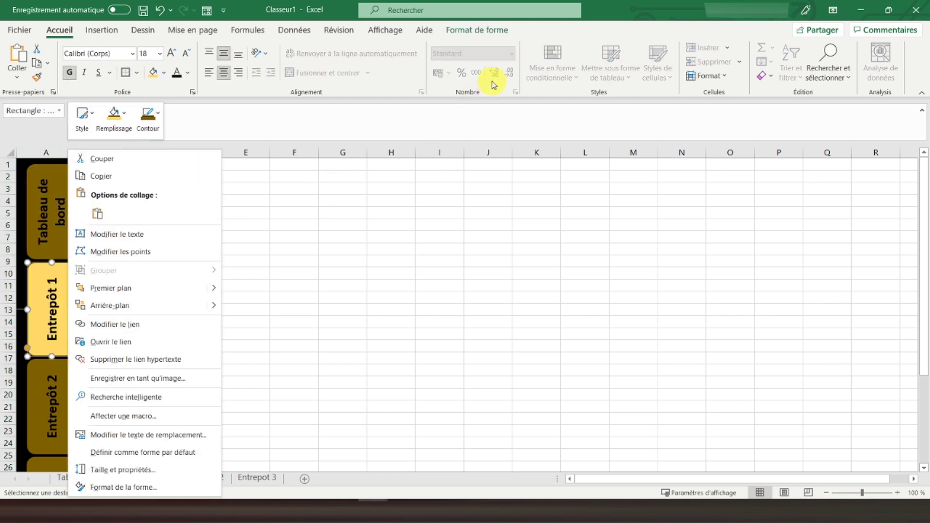
pyautogui.click(114, 116)
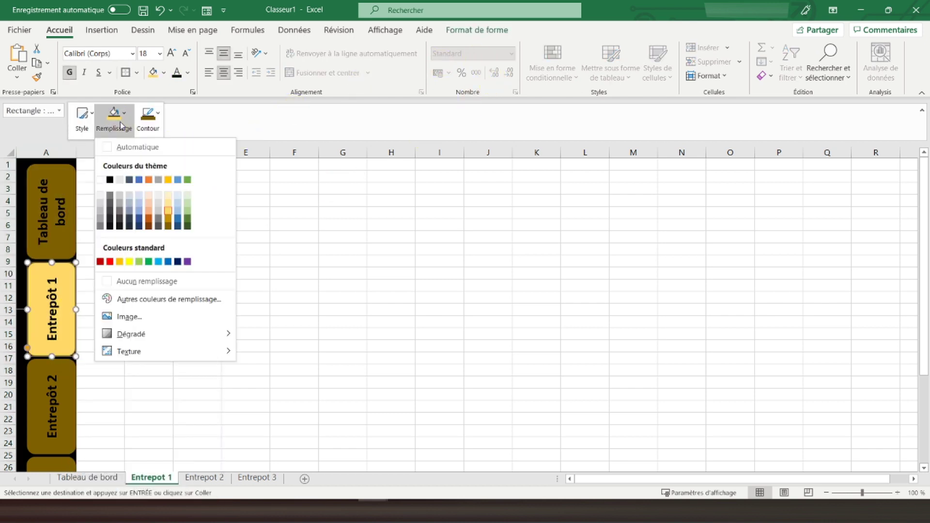
pyautogui.click(170, 207)
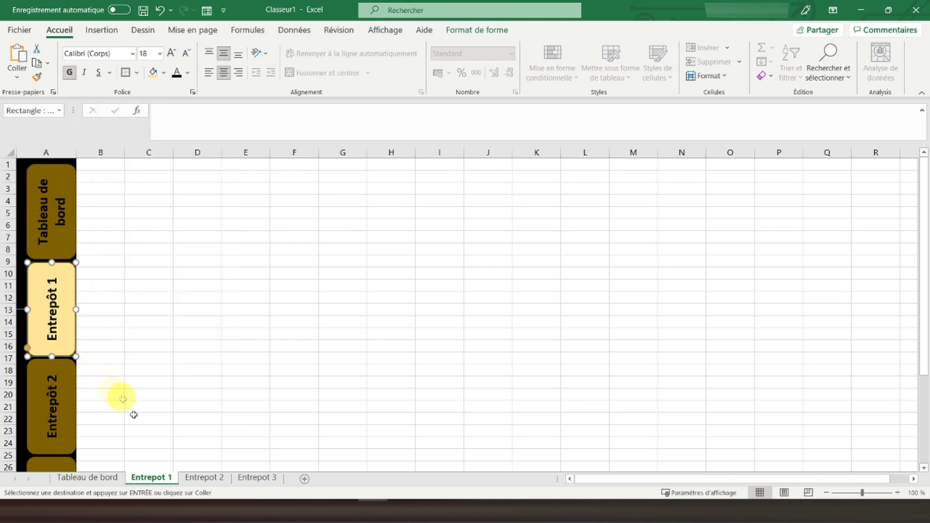
# - On the Entrepot 2 sheet, fill the Tableau de bord shape with the darkest gold theme colour
pyautogui.click(194, 476)
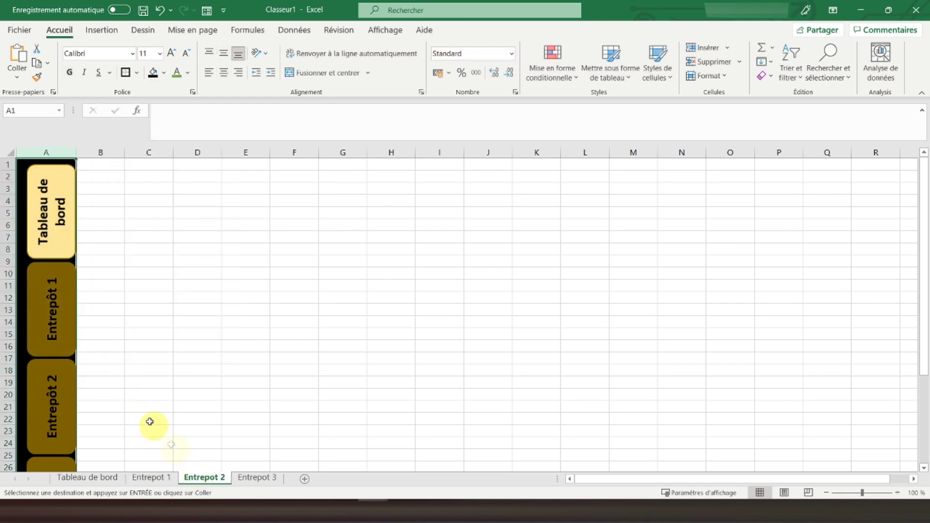
pyautogui.rightClick(67, 238)
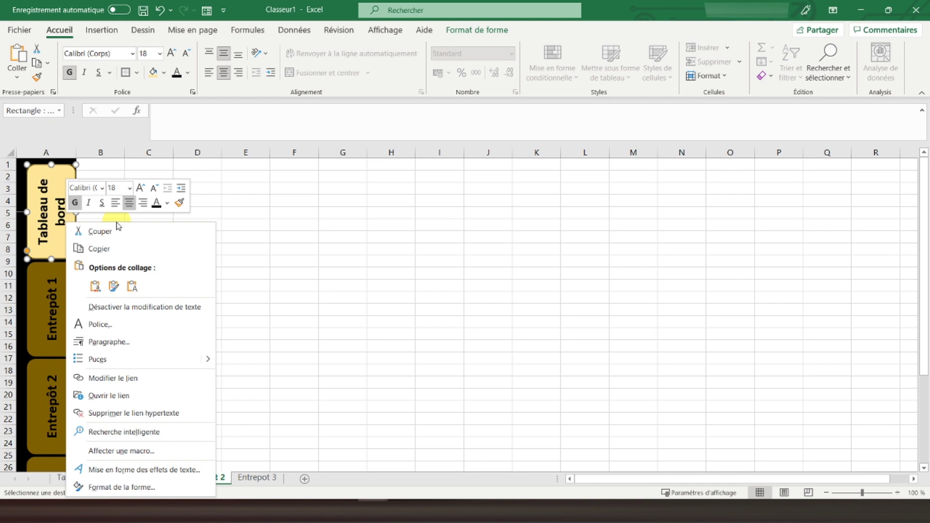
pyautogui.click(484, 28)
pyautogui.click(484, 29)
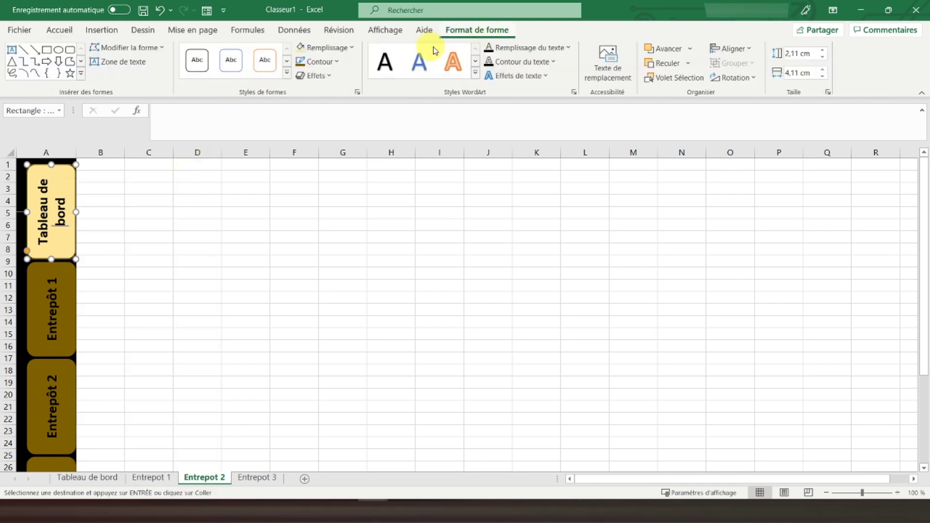
pyautogui.click(322, 61)
pyautogui.click(333, 47)
pyautogui.click(333, 47)
pyautogui.click(367, 142)
# - Fill the Entrepôt 2 shape on the Entrepot 2 sheet with the second gold theme tint
pyautogui.rightClick(70, 383)
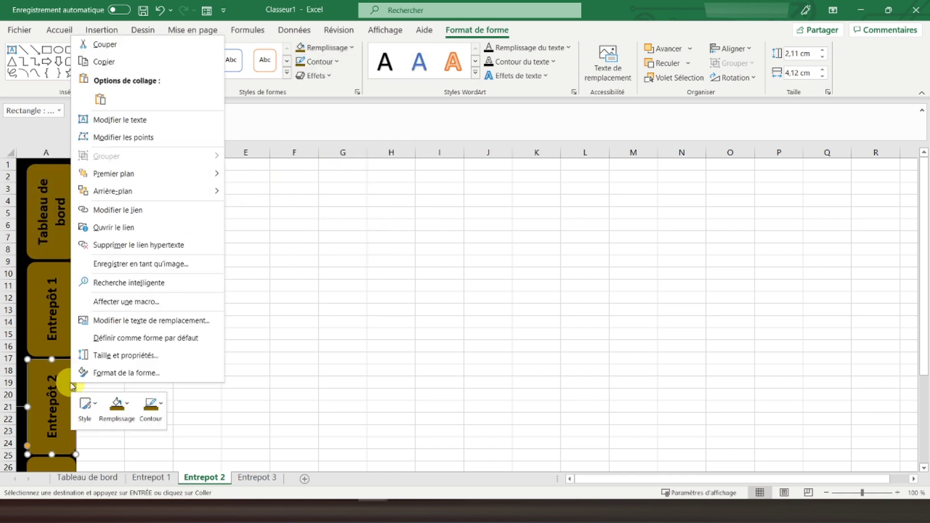
pyautogui.click(335, 51)
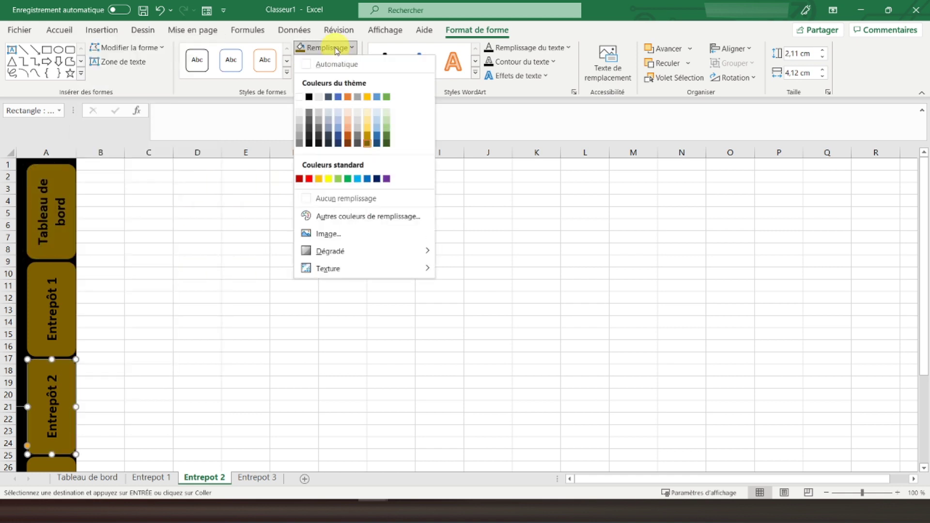
pyautogui.click(367, 120)
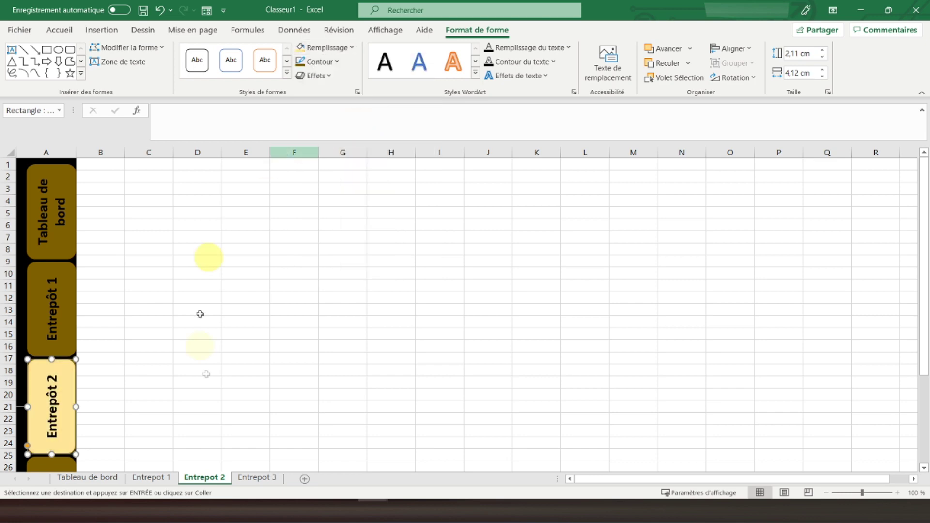
# - On the Entrepot 3 sheet, fill the Tableau de bord shape with the darkest gold theme colour
pyautogui.click(258, 477)
pyautogui.scroll(-2, 145, 321)
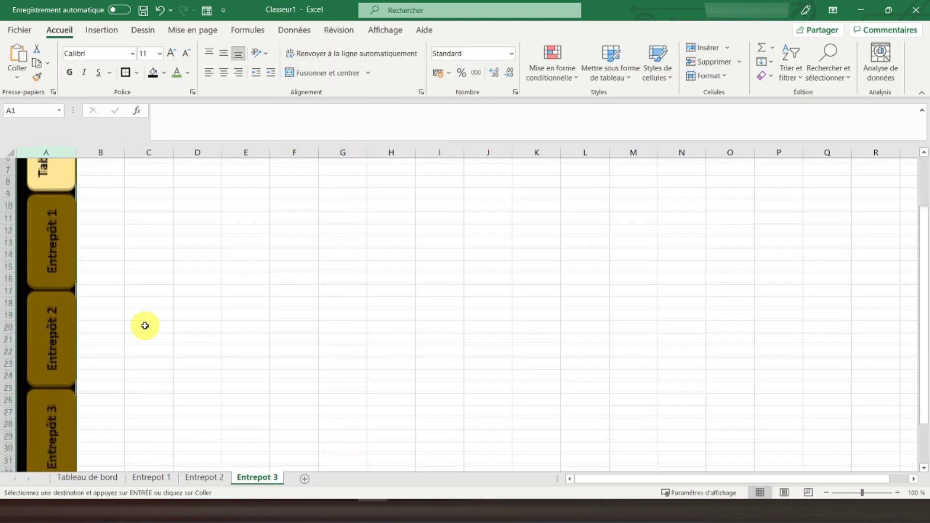
pyautogui.rightClick(60, 171)
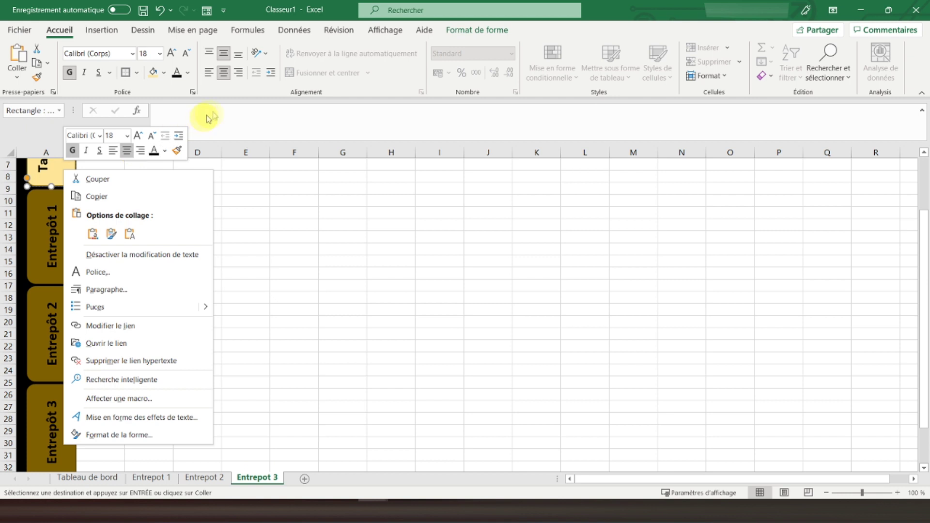
pyautogui.click(477, 30)
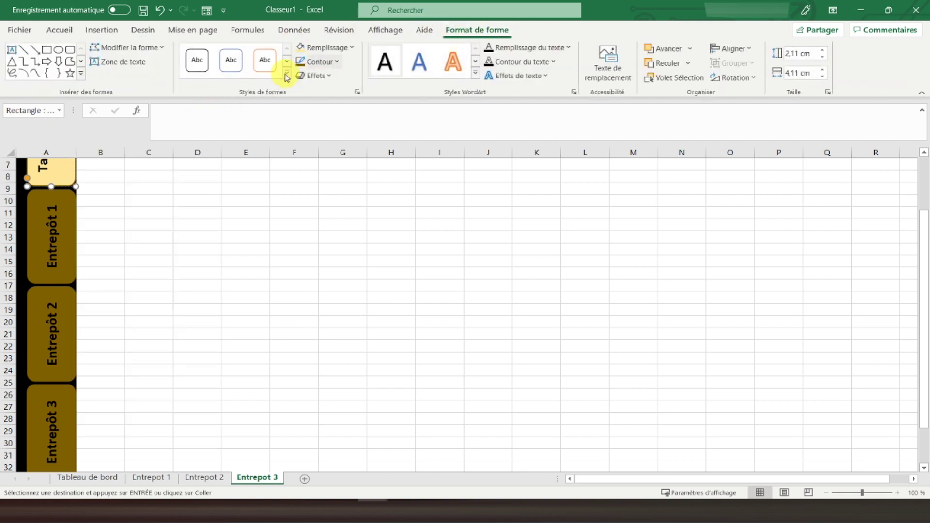
pyautogui.click(332, 49)
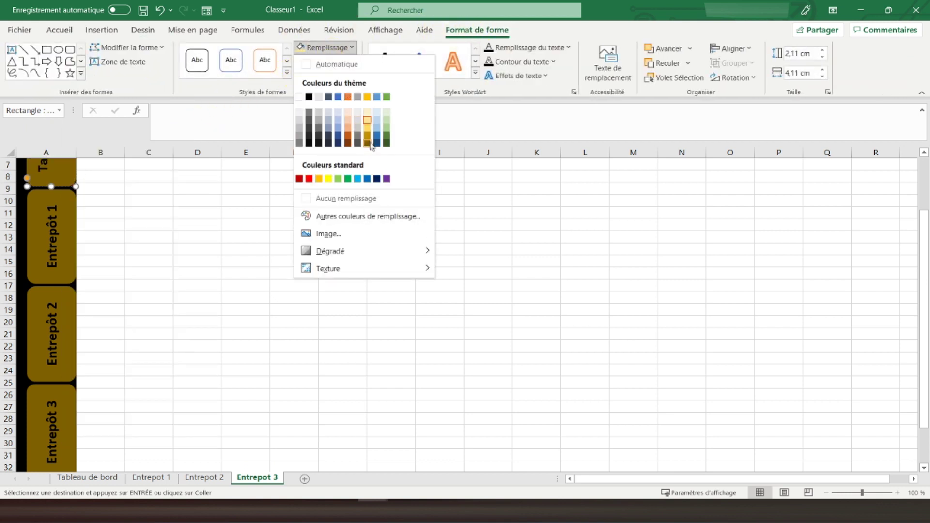
pyautogui.click(370, 143)
# - Fill the Entrepôt 3 shape on the Entrepot 3 sheet with the second gold theme tint
pyautogui.rightClick(62, 409)
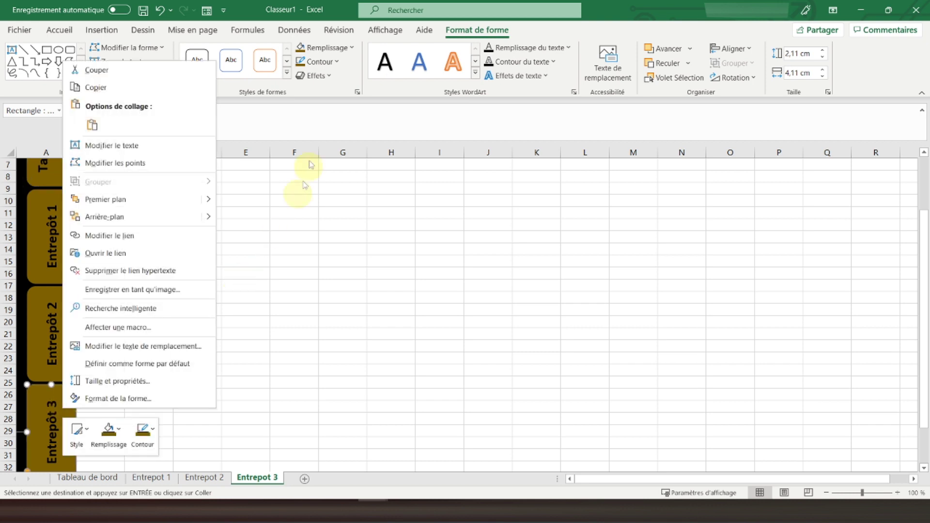
pyautogui.click(333, 49)
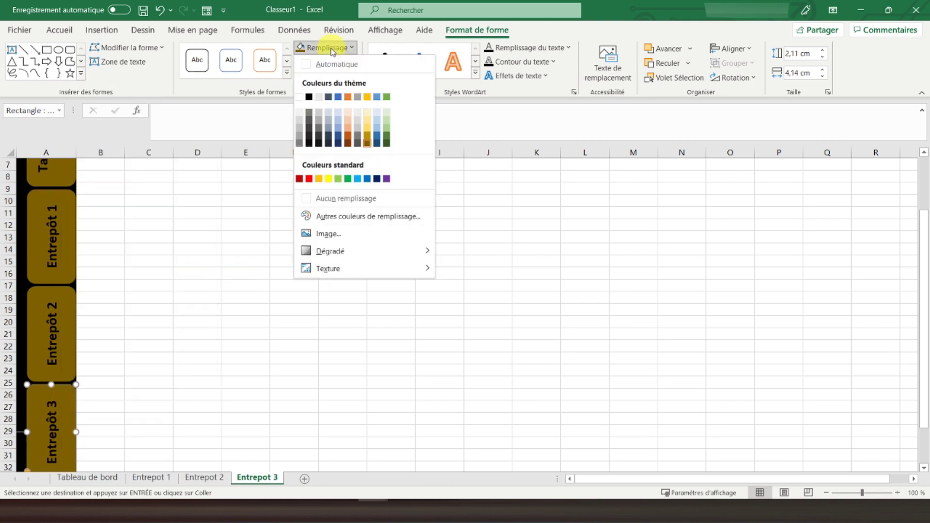
pyautogui.click(366, 121)
pyautogui.click(167, 368)
pyautogui.scroll(2, 170, 359)
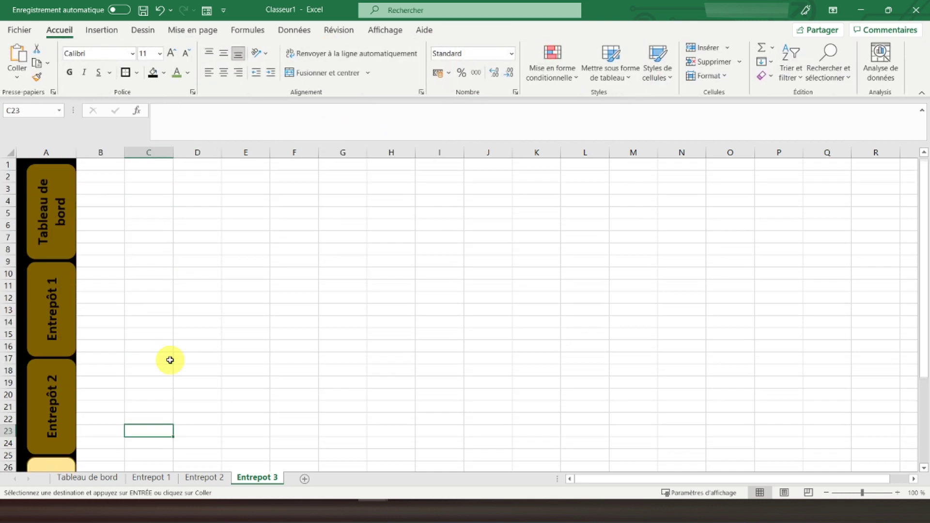
# - Test the navigation shapes by following their links through the warehouse sheets and back to the Tableau de bord sheet
pyautogui.click(46, 218)
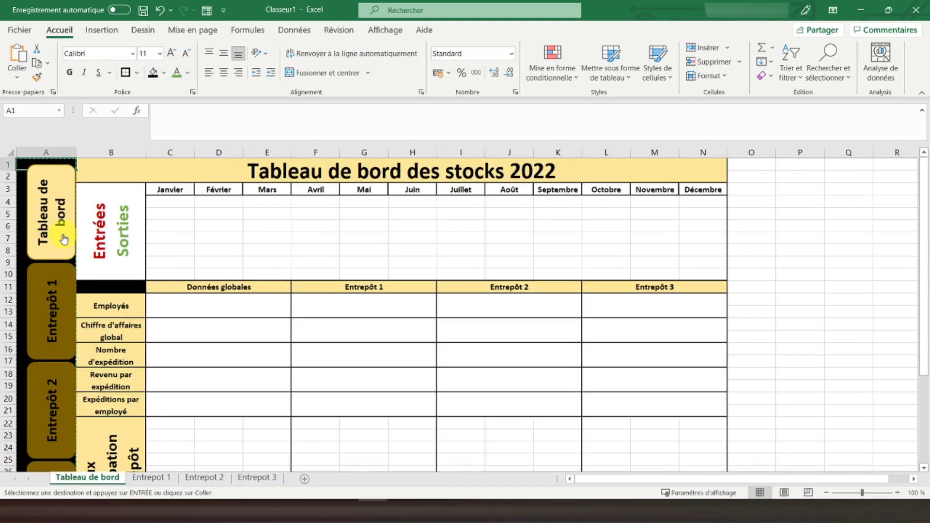
pyautogui.click(53, 315)
pyautogui.click(56, 390)
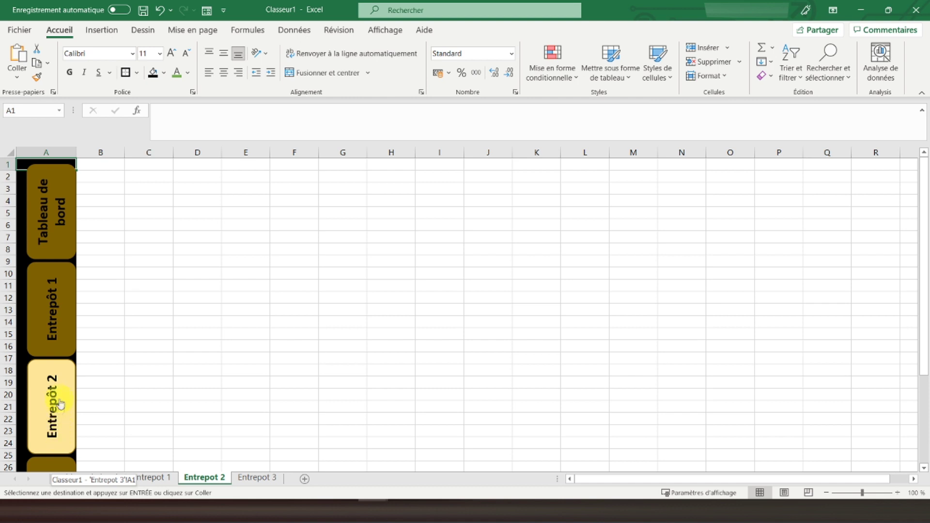
pyautogui.scroll(-1, 56, 388)
pyautogui.scroll(1, 49, 440)
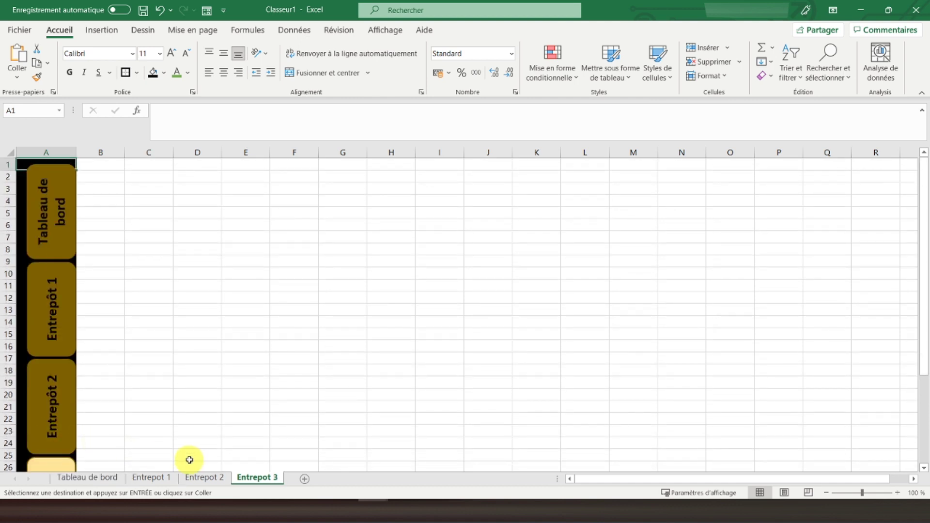
pyautogui.click(48, 194)
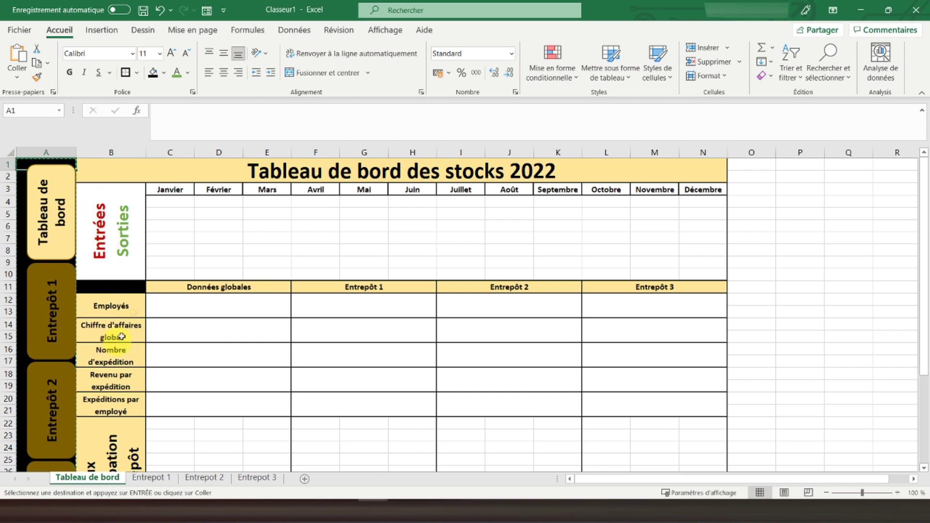
pyautogui.scroll(-6, 133, 271)
pyautogui.scroll(6, 133, 275)
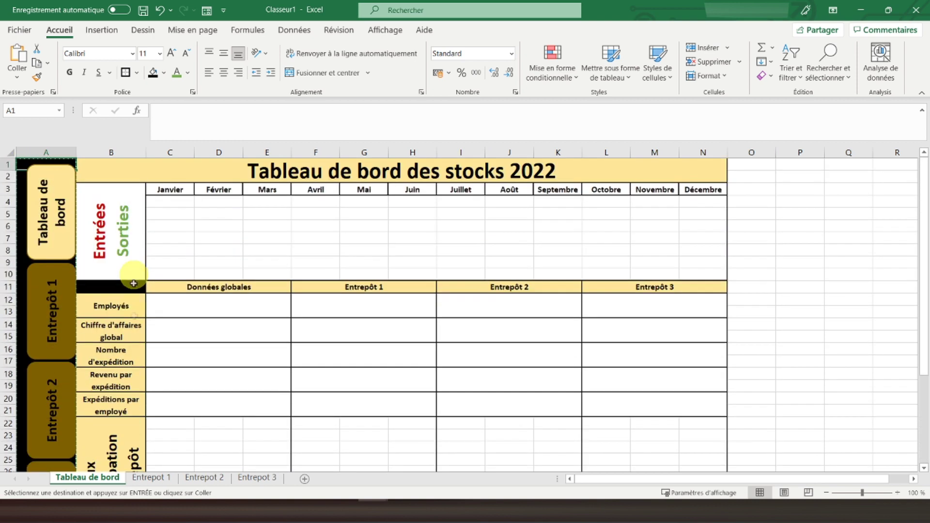
# - On the Entrepot 1 sheet, merge and centre cells B1:B2
pyautogui.click(145, 479)
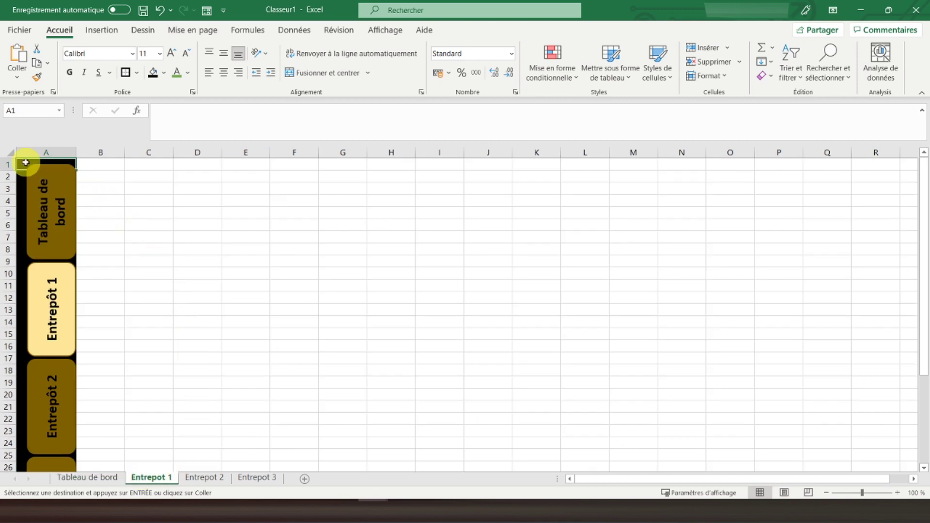
pyautogui.click(107, 163)
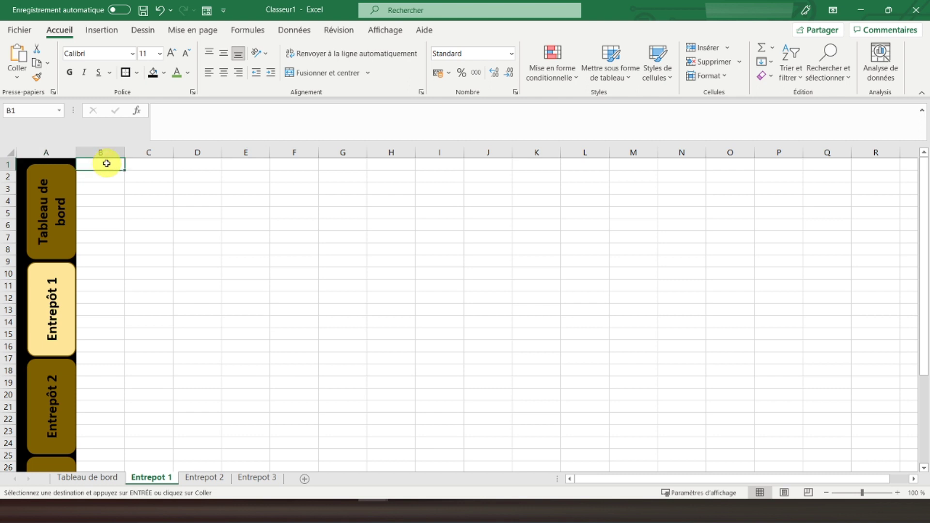
pyautogui.moveTo(106, 164); pyautogui.dragTo(106, 175)
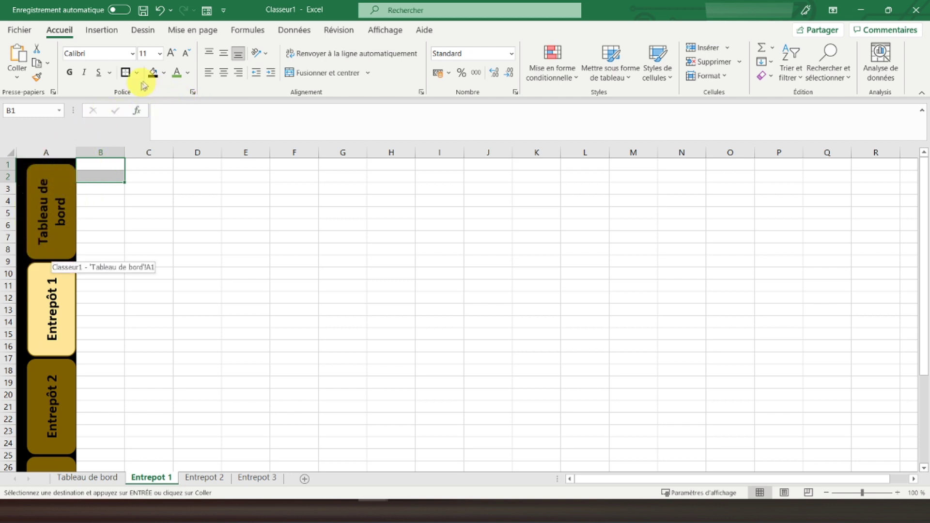
pyautogui.click(310, 73)
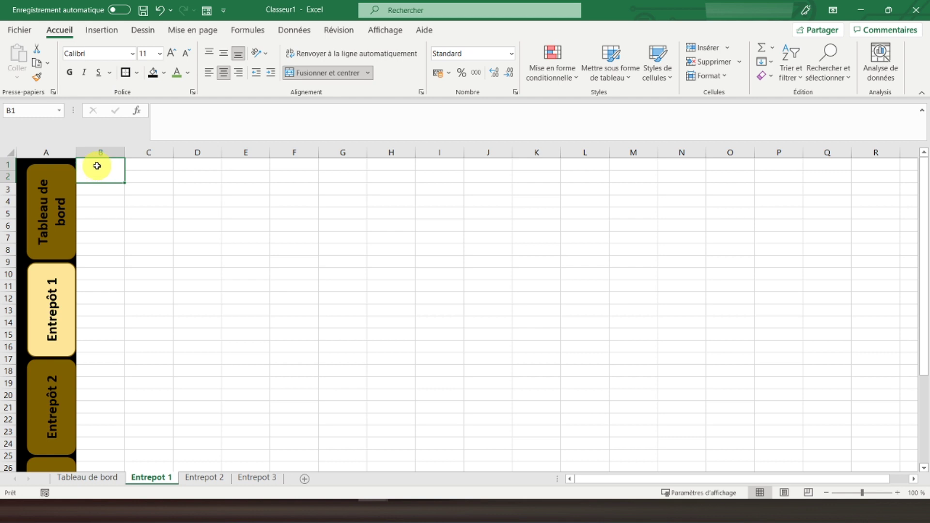
# - Enter Date as a bold, bordered header in merged cell B1:B2, and narrow column C into a thin spacer
pyautogui.write('Da')
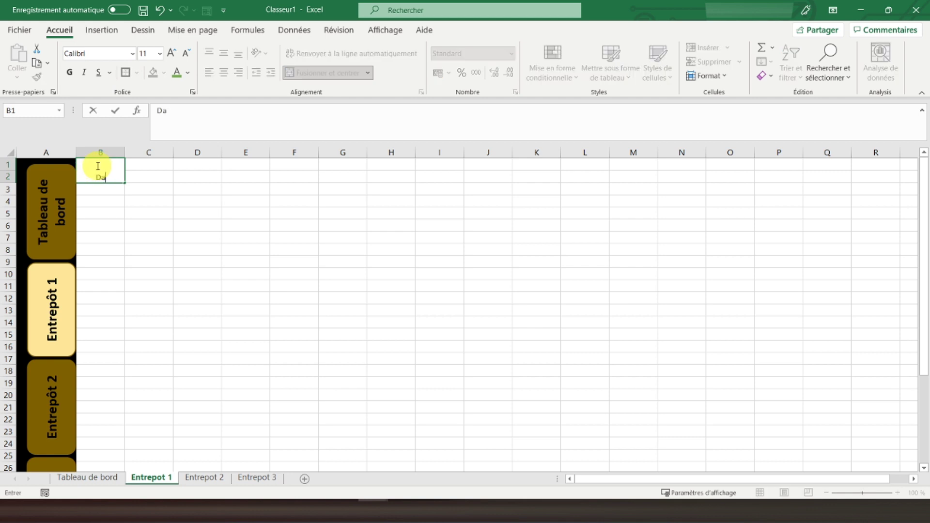
pyautogui.write('te')
pyautogui.hotkey('ctrl', 'Return')
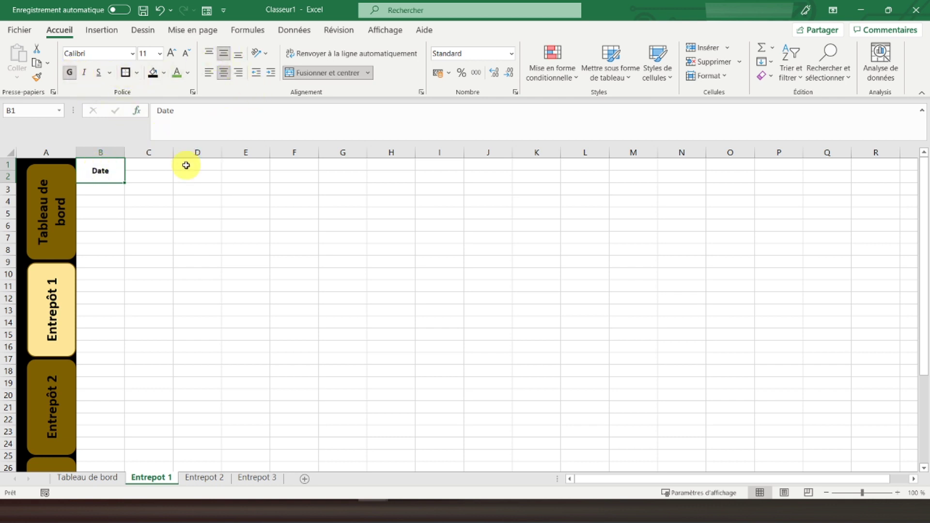
pyautogui.moveTo(173, 153); pyautogui.dragTo(144, 154)
# - Enter the group headers Achats in D1, Ventes in G1 and Montant in J1
pyautogui.click(167, 164)
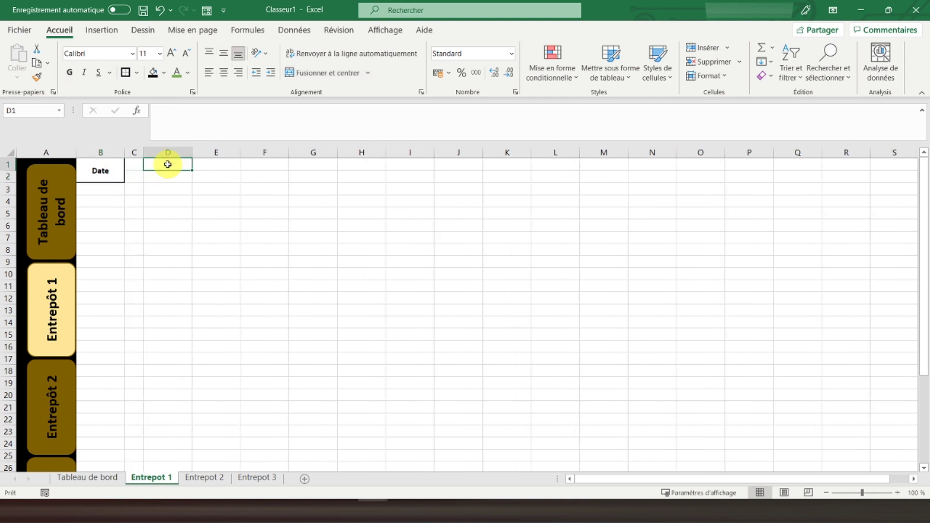
pyautogui.write('Achats')
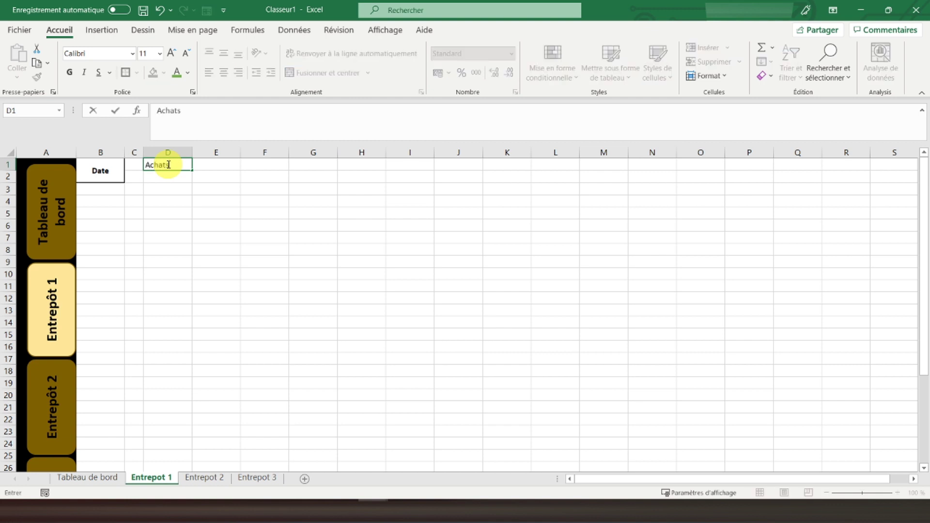
pyautogui.press('Tab')
pyautogui.press('Tab')
pyautogui.press('Tab')
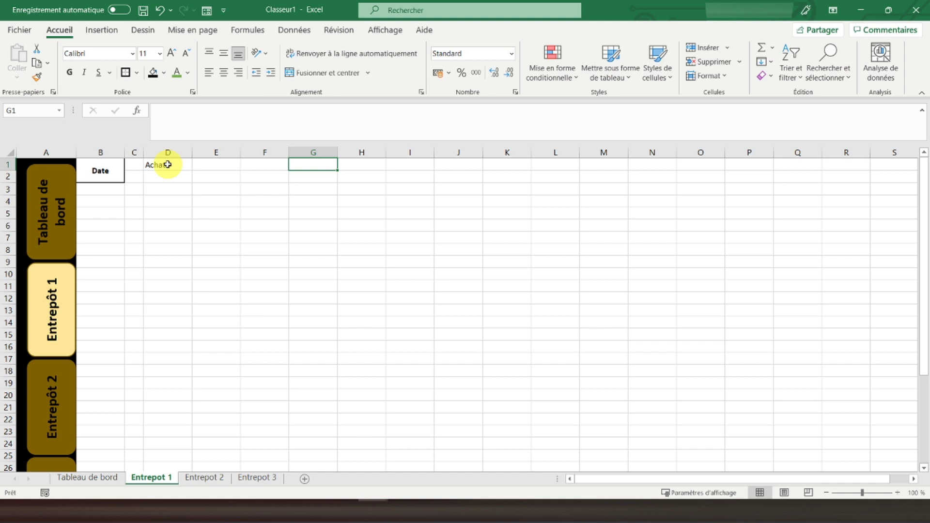
pyautogui.write('V')
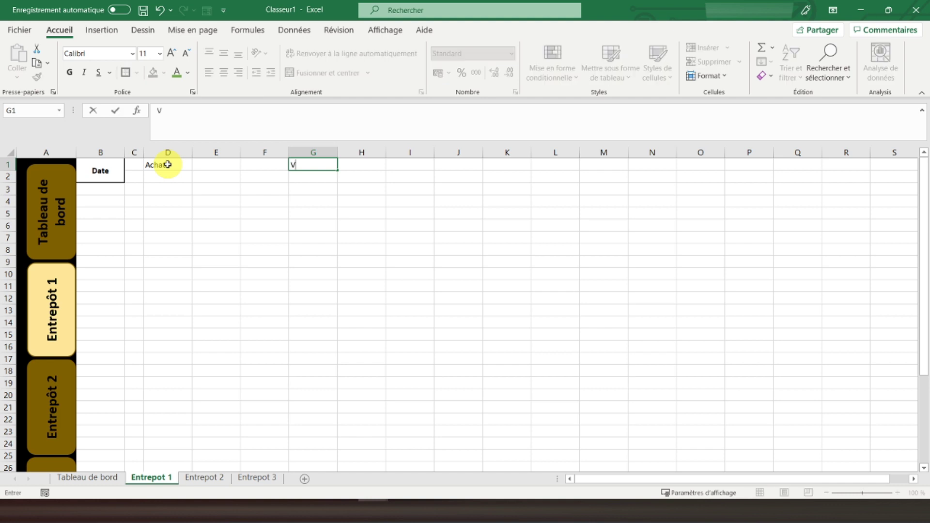
pyautogui.press('Tab')
pyautogui.press('Tab')
pyautogui.press('Tab')
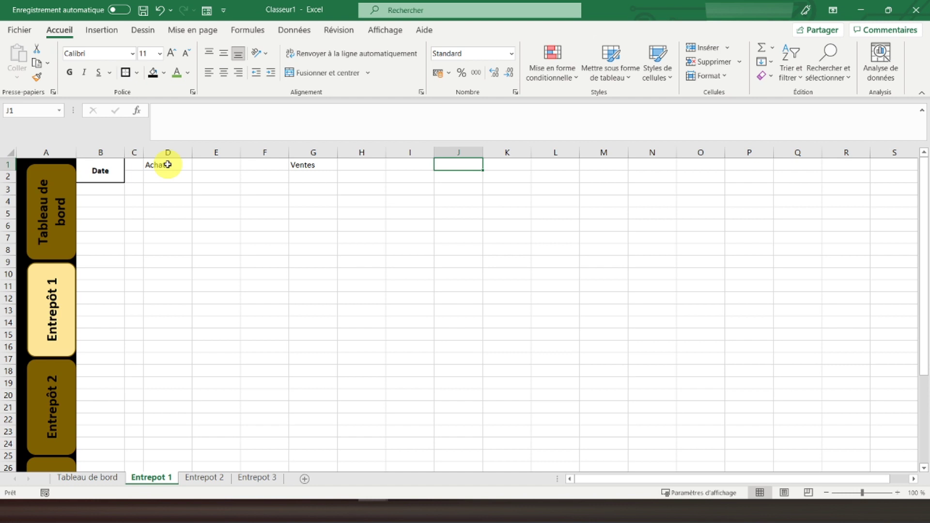
pyautogui.write('Montant')
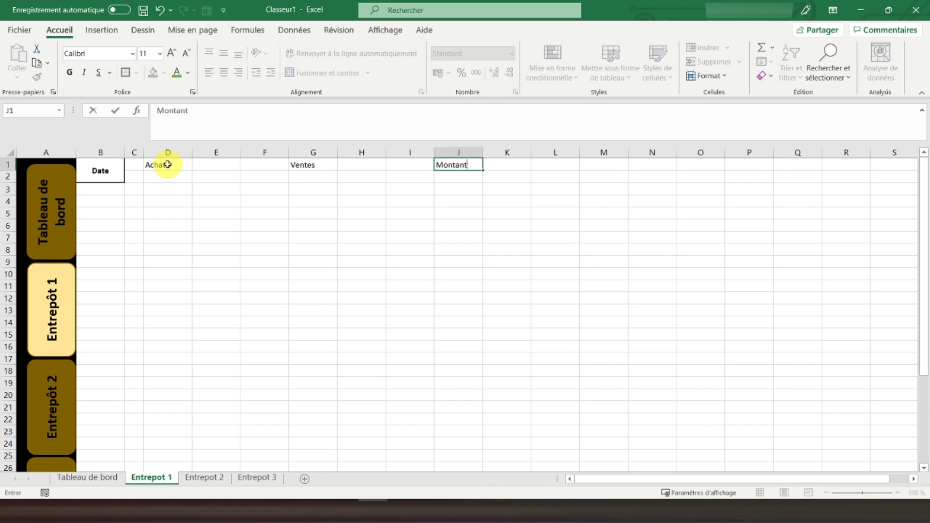
pyautogui.press('Return')
# - Merge and centre each group header over three columns: Achats in D1:F1, Ventes in G1:I1 and Montant in J1:L1
pyautogui.moveTo(167, 164); pyautogui.dragTo(539, 162)
pyautogui.click(321, 73)
pyautogui.click(334, 72)
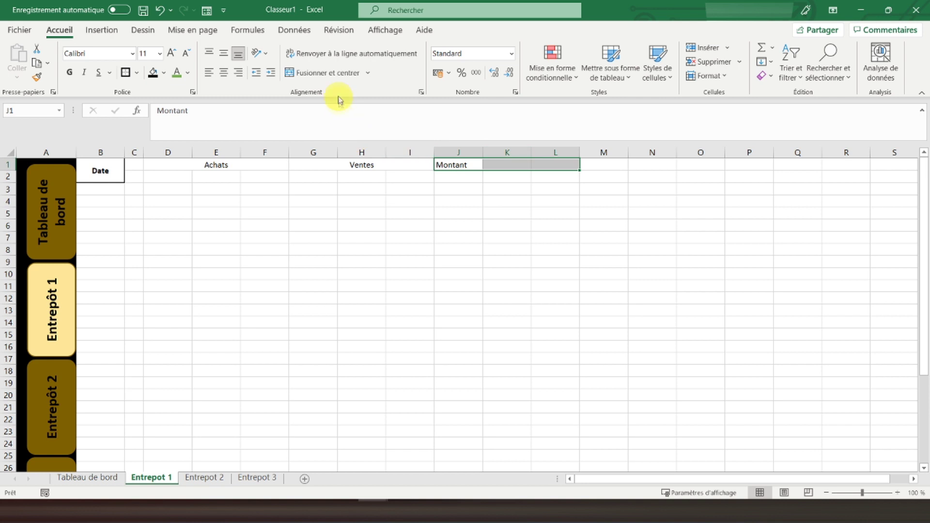
pyautogui.click(335, 75)
# - Enter the Achats subheaders Quantité in D2, Prix unitaire in E2 and Coût total in F2
pyautogui.click(171, 177)
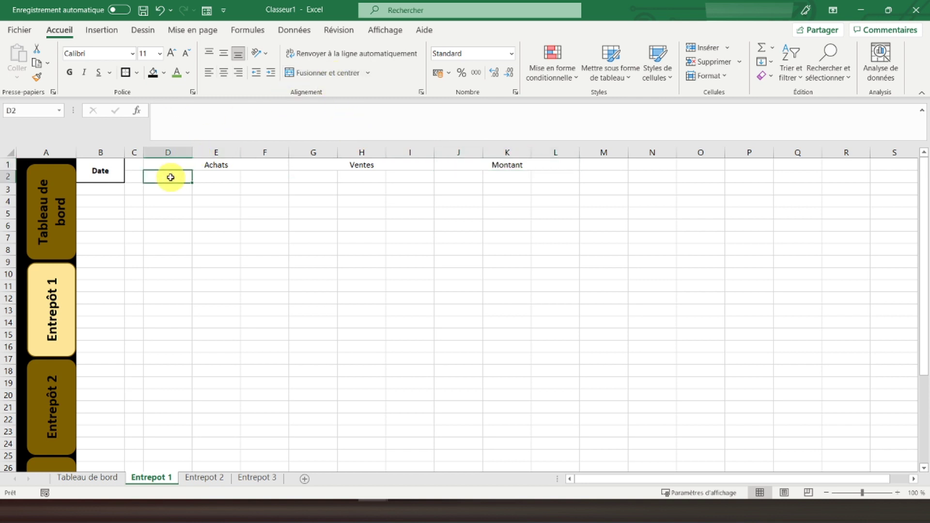
pyautogui.write('Quantité')
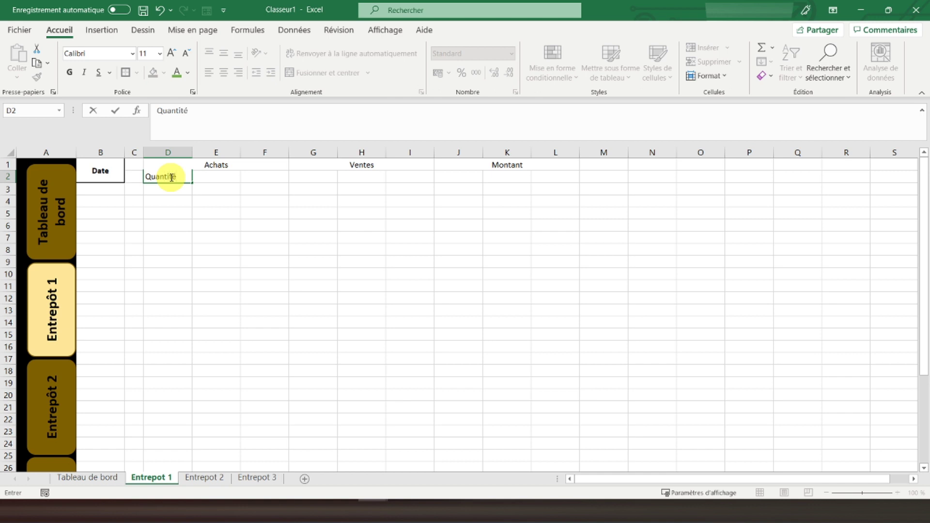
pyautogui.press('Tab')
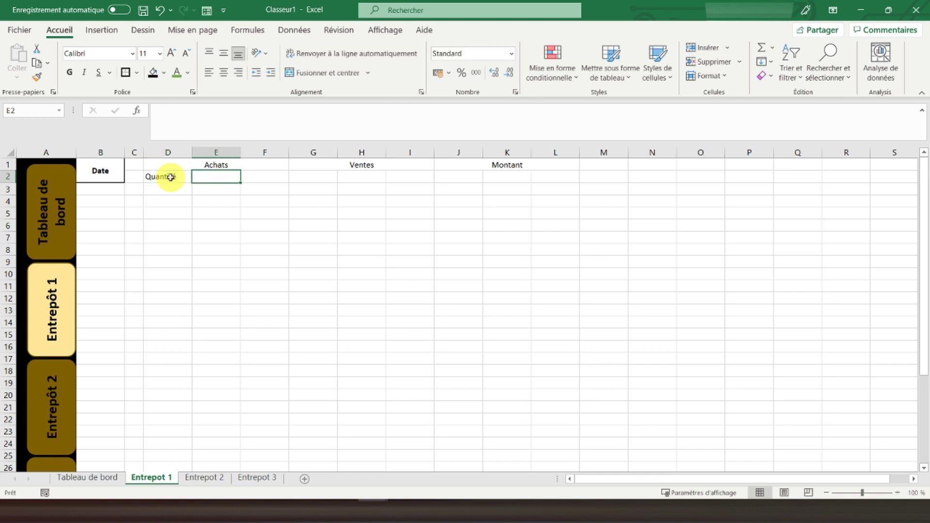
pyautogui.write('Prix unitaire')
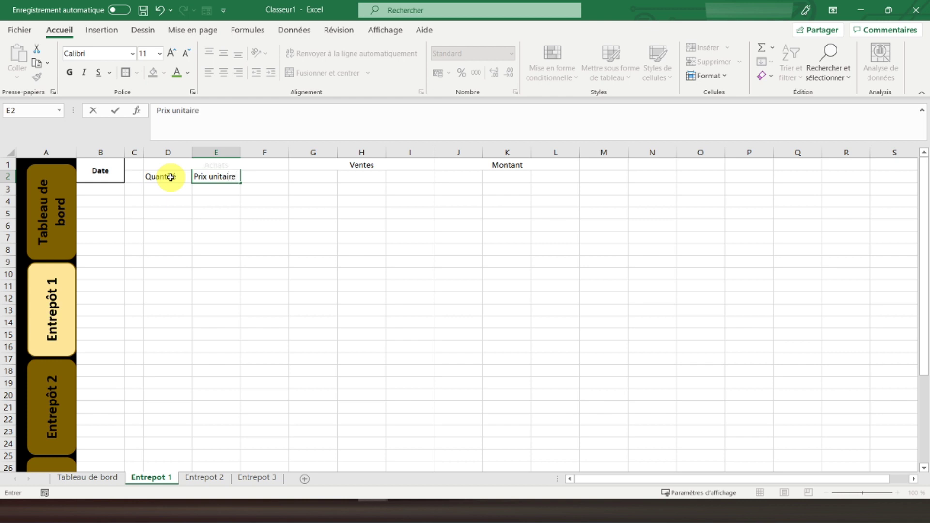
pyautogui.press('Tab')
pyautogui.write('C')
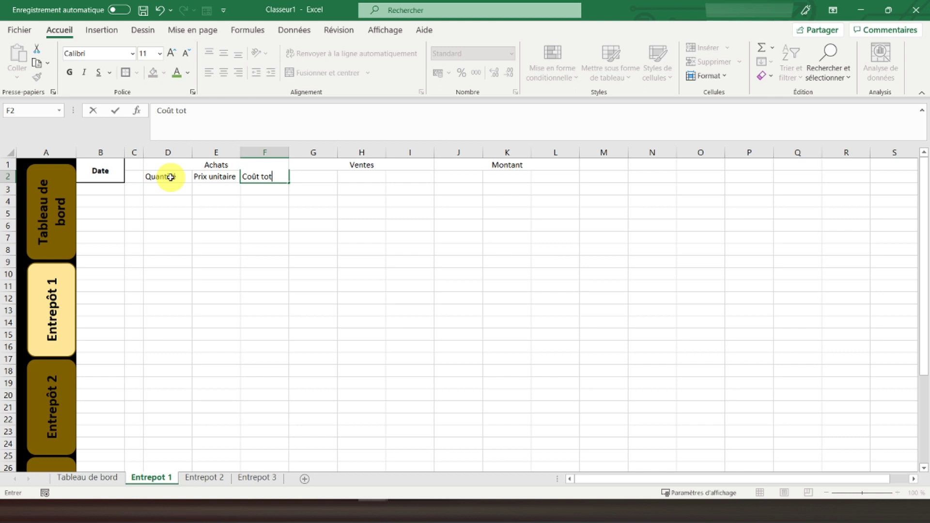
pyautogui.press('Return')
# - Apply all borders to the Date cell B1:B2 and to the header block D1:L2
pyautogui.moveTo(170, 177); pyautogui.dragTo(260, 176)
pyautogui.click(124, 72)
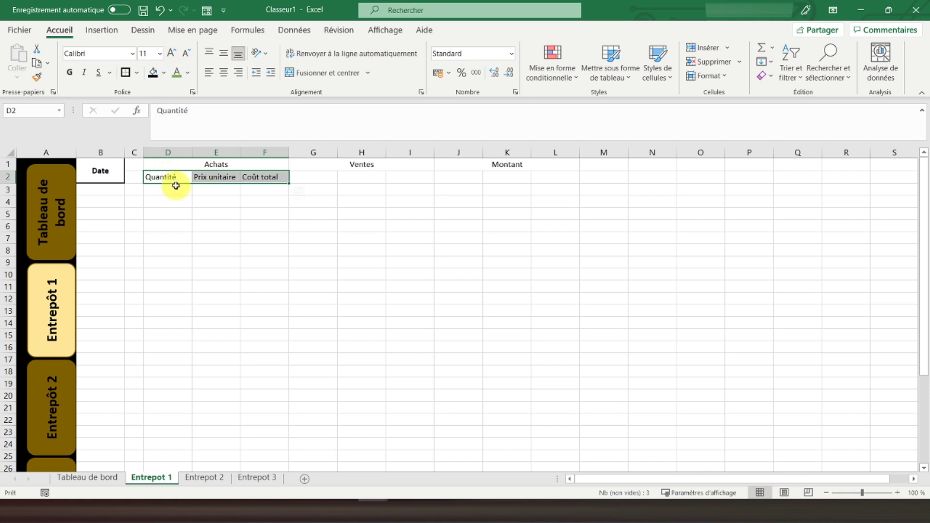
pyautogui.click(100, 172)
pyautogui.click(139, 73)
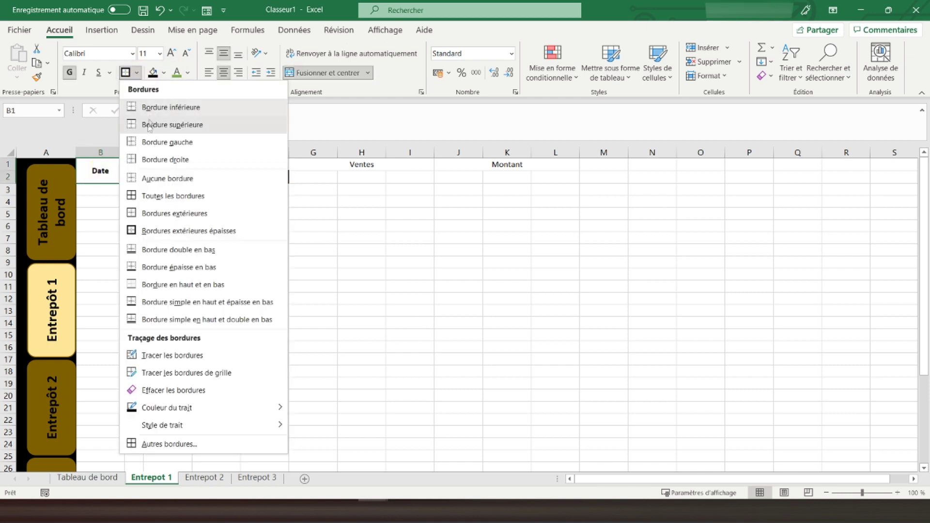
pyautogui.click(154, 198)
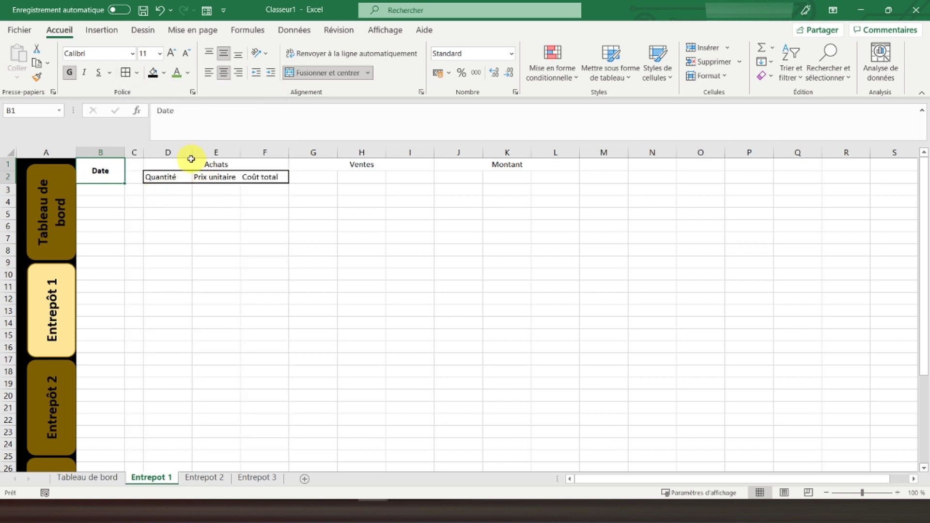
pyautogui.moveTo(188, 161); pyautogui.dragTo(506, 172)
pyautogui.click(126, 72)
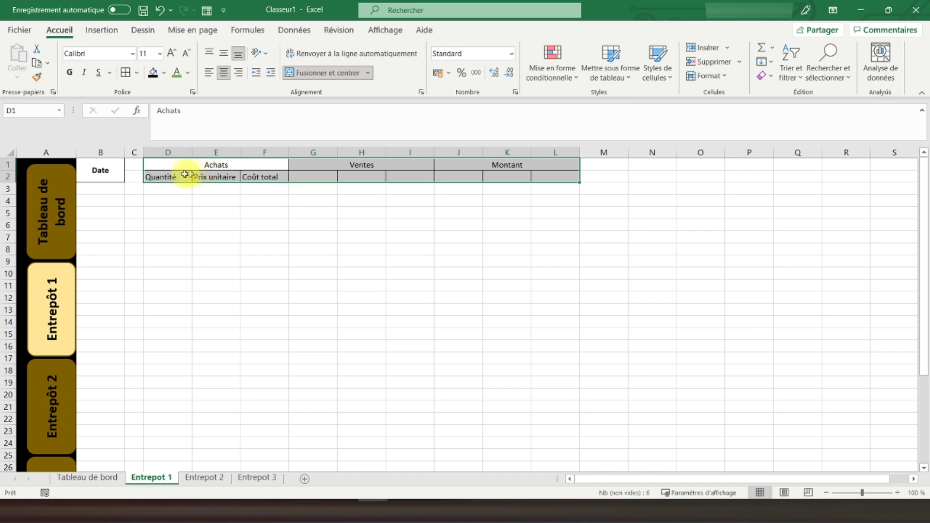
# - Make the Achats headers in D1:F2 bold and centred, and copy the D2:F2 subheaders to G2:I2 and J2:L2
pyautogui.moveTo(172, 176); pyautogui.dragTo(261, 160)
pyautogui.click(224, 53)
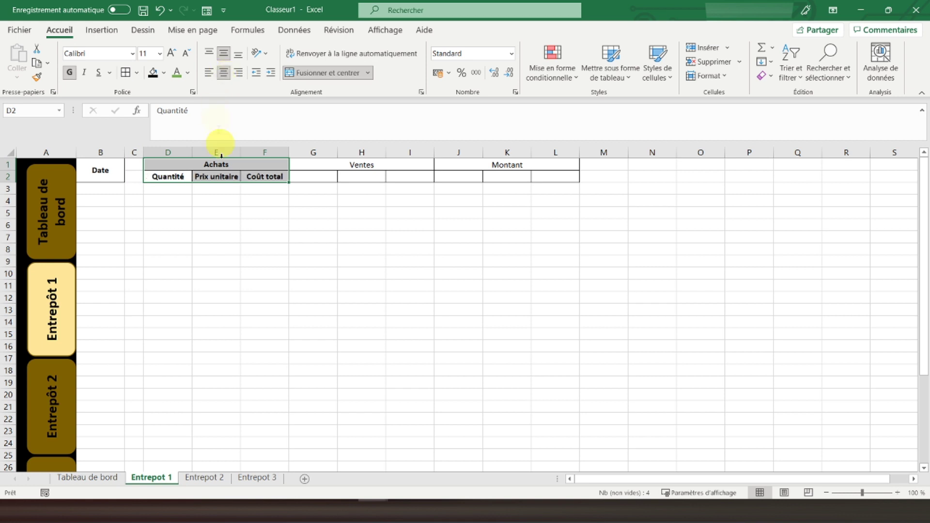
pyautogui.moveTo(181, 177); pyautogui.dragTo(285, 173)
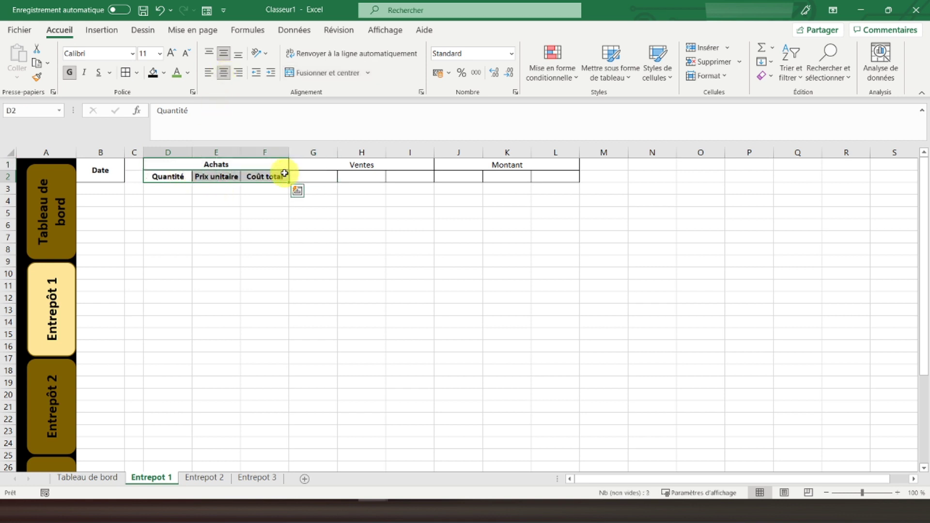
pyautogui.hotkey('ctrl', 'c')
pyautogui.click(322, 175)
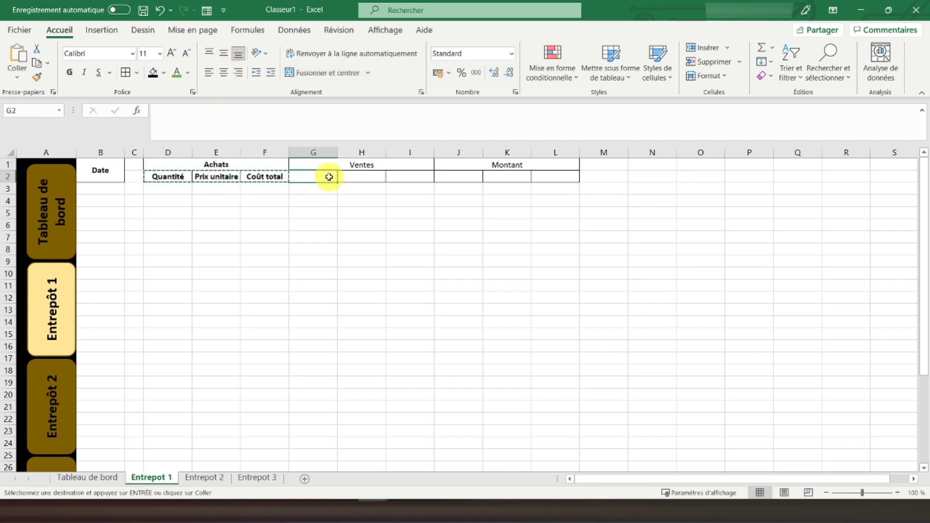
pyautogui.hotkey('ctrl', 'v')
pyautogui.click(456, 176)
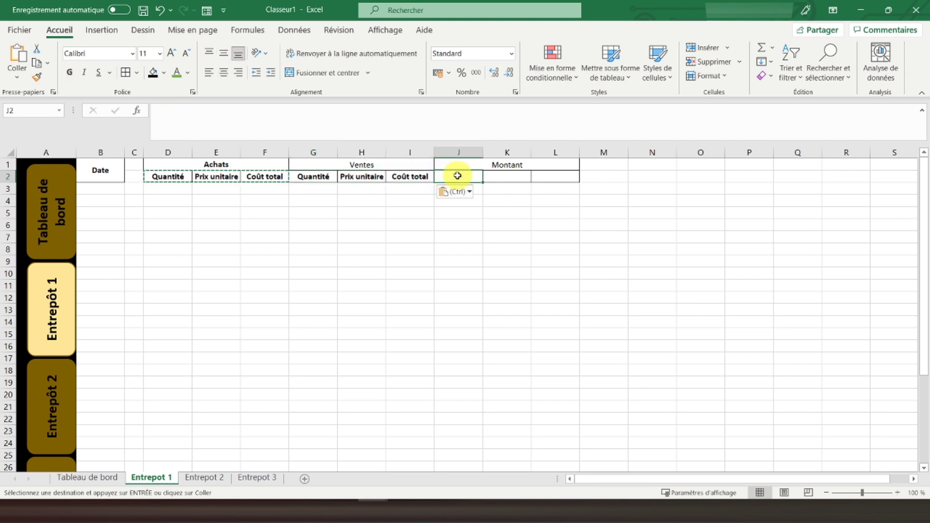
pyautogui.hotkey('ctrl', 'v')
# - Make the Ventes and Montant group headers bold
pyautogui.click(365, 163)
pyautogui.keyDown('ctrl'); pyautogui.click(463, 164); pyautogui.keyUp('ctrl')
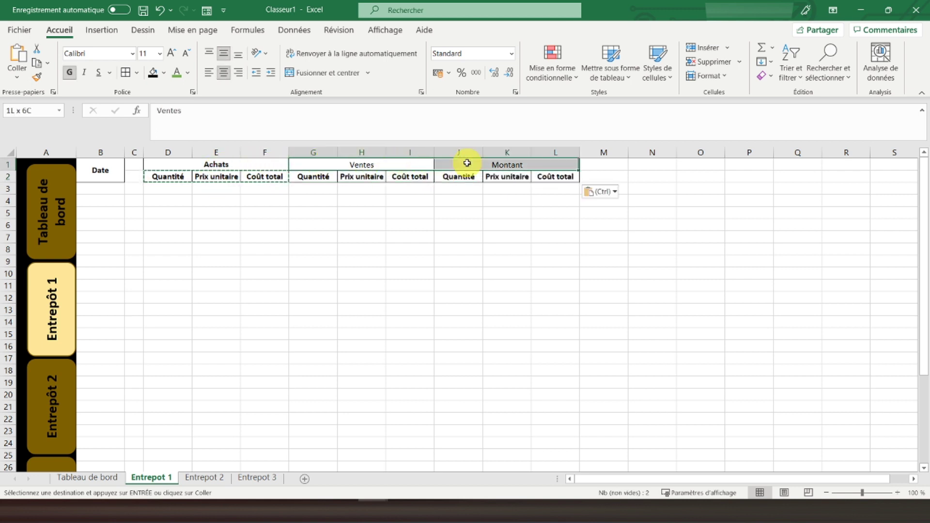
pyautogui.click(69, 72)
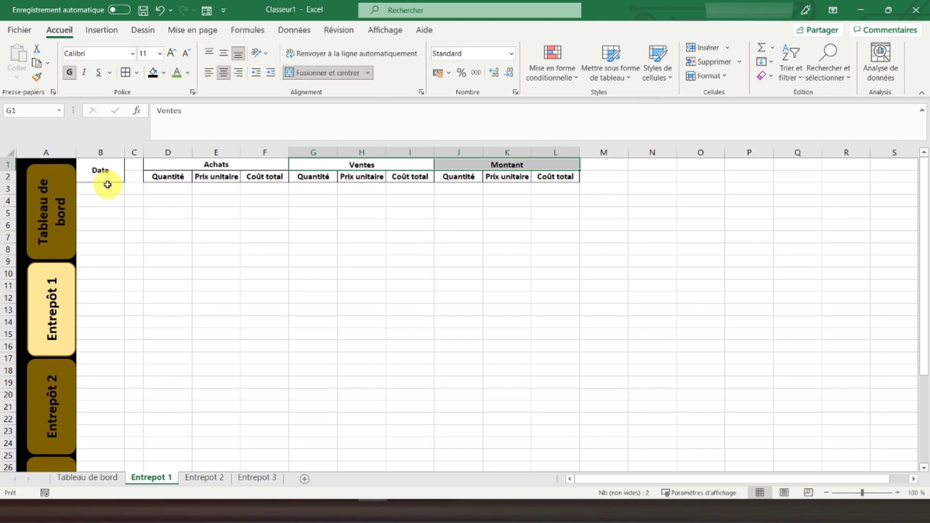
# - Apply all borders to the date column B3:B200 and the table body D3:L200
pyautogui.moveTo(108, 185); pyautogui.dragTo(124, 382)
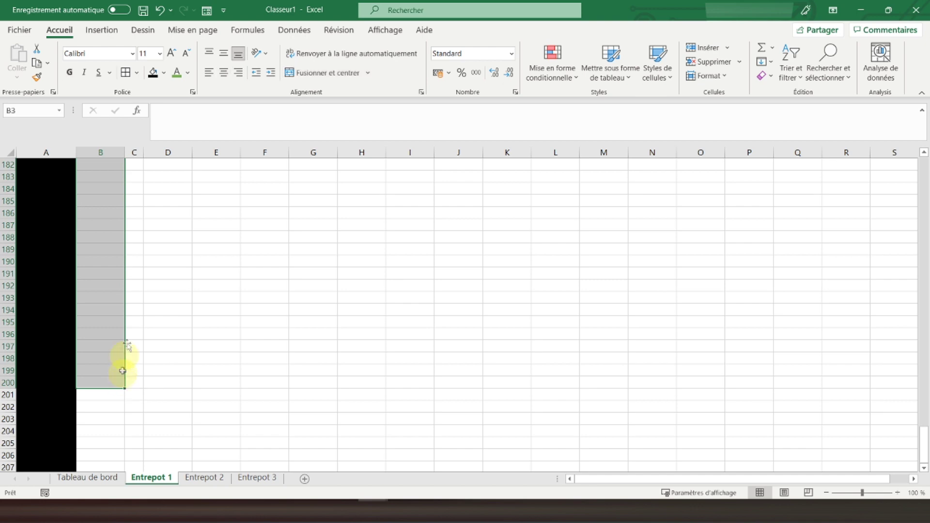
pyautogui.click(127, 77)
pyautogui.moveTo(568, 192); pyautogui.dragTo(169, 444)
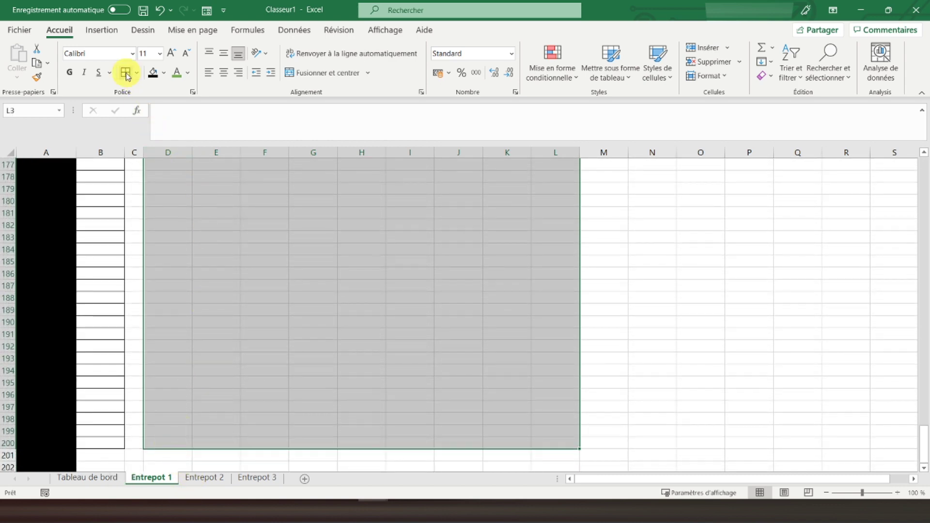
pyautogui.click(126, 73)
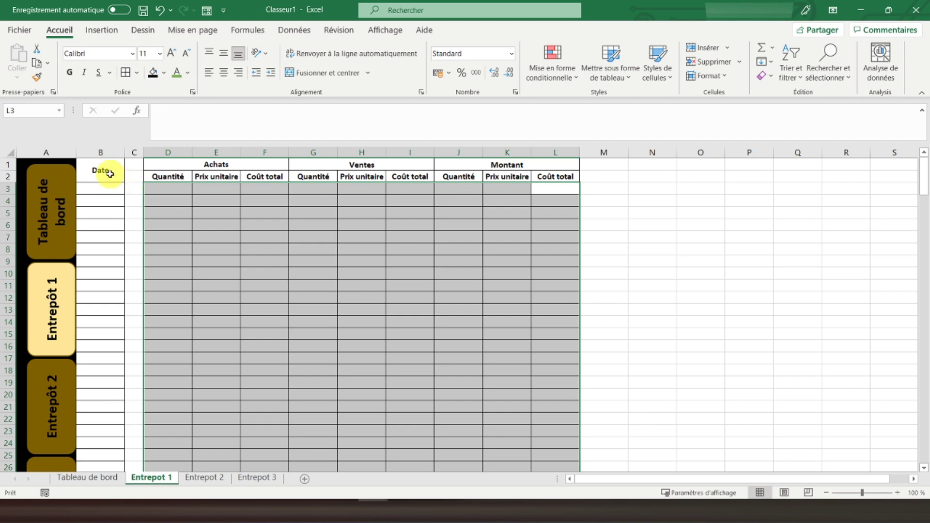
# - Narrow column N into a thin spacer
pyautogui.click(110, 173)
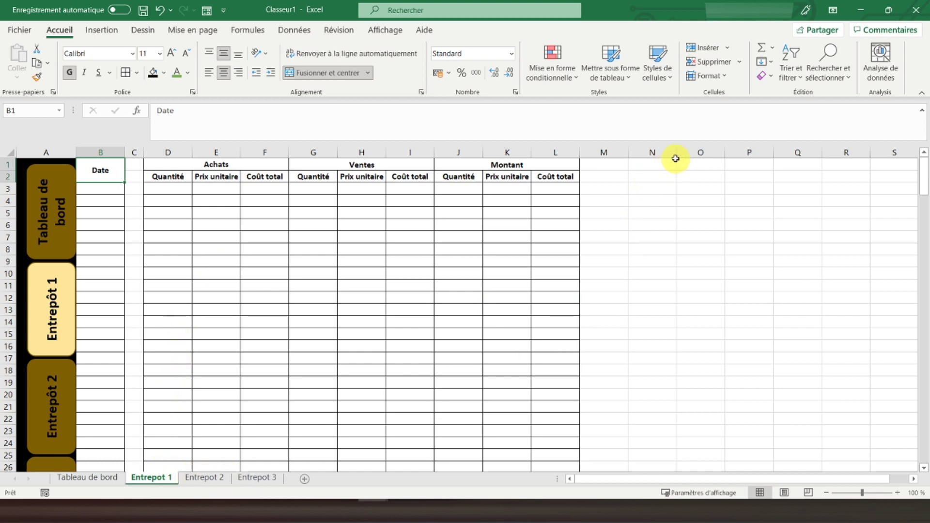
pyautogui.moveTo(678, 159); pyautogui.dragTo(640, 155)
pyautogui.click(657, 173)
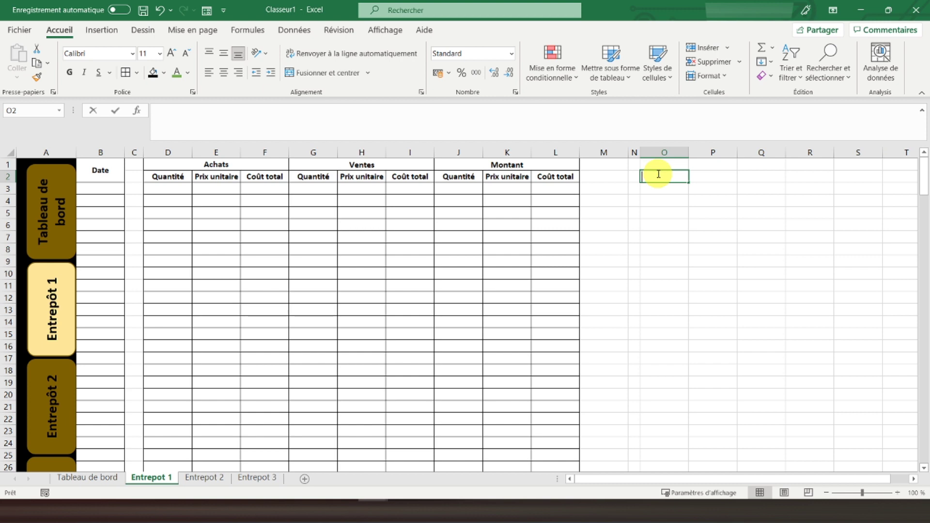
pyautogui.write('S')
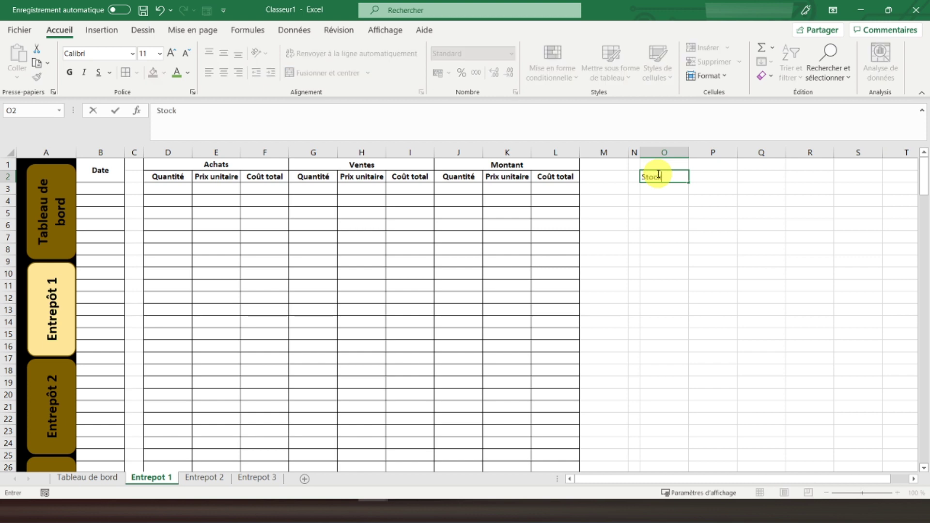
pyautogui.write('to')
pyautogui.press('BackSpace')
pyautogui.press('BackSpace')
pyautogui.press('BackSpace')
pyautogui.press('Return')
# - Enter the header Stock de sécurité in O1 and widen column O to fit it
pyautogui.press('Up')
pyautogui.press('Up')
pyautogui.write('S')
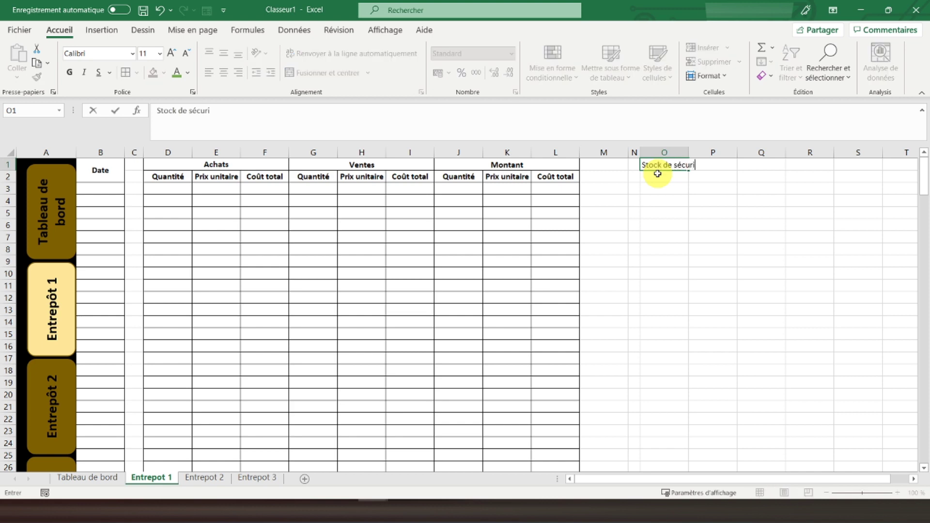
pyautogui.press('Return')
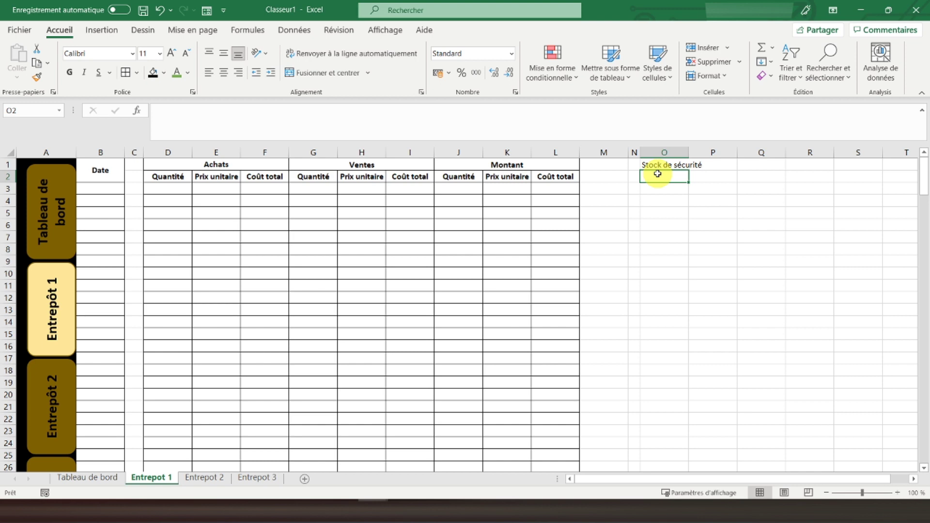
pyautogui.doubleClick(688, 152)
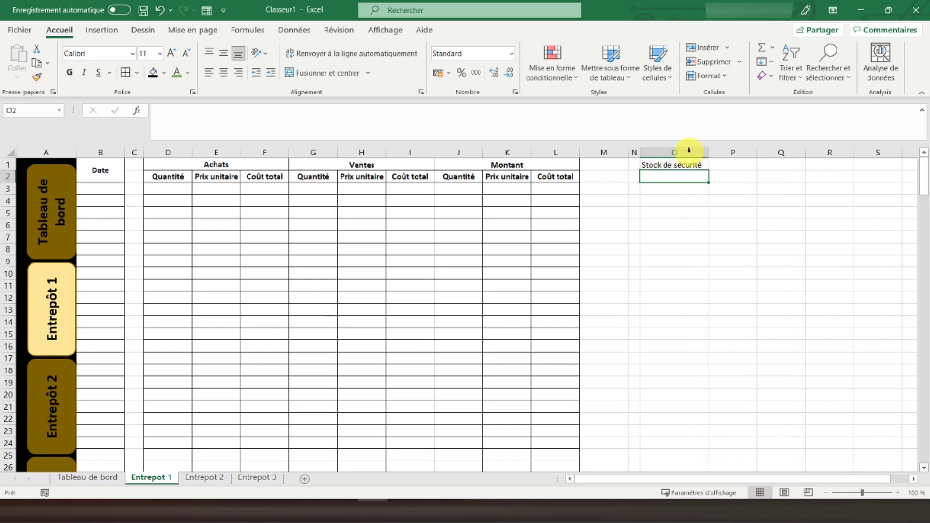
# - Make the Stock de sécurité header bold and add borders to O1 and the empty cell O2
pyautogui.click(678, 163)
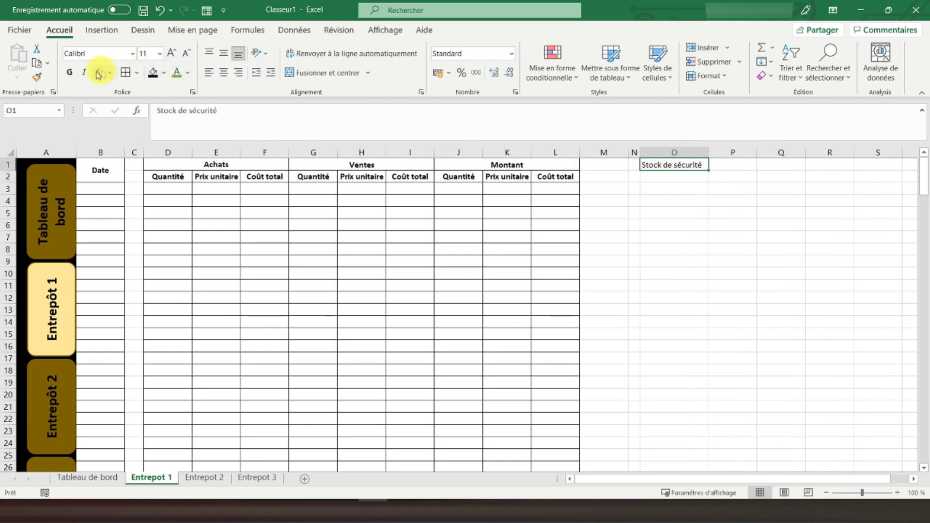
pyautogui.click(69, 72)
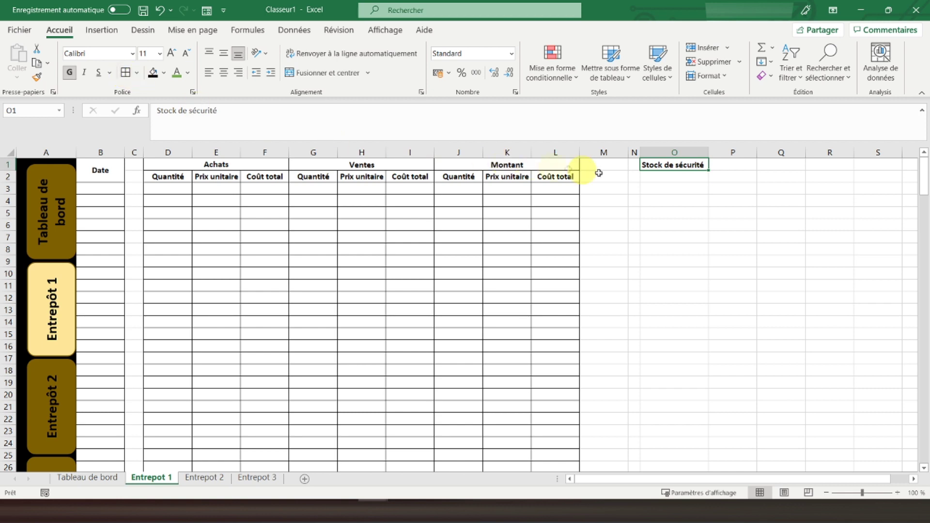
pyautogui.click(694, 175)
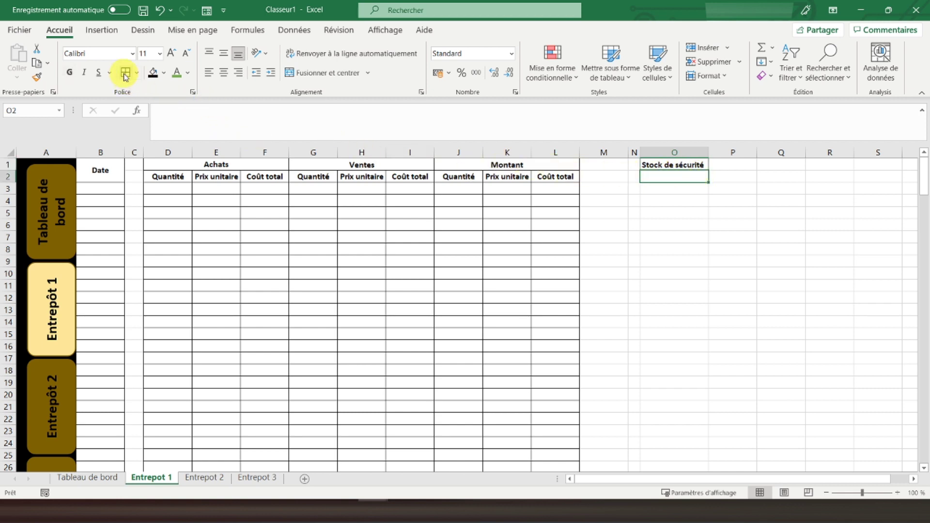
# - Enter the header Nombre d'employé in O3 and autofit column O
pyautogui.click(674, 188)
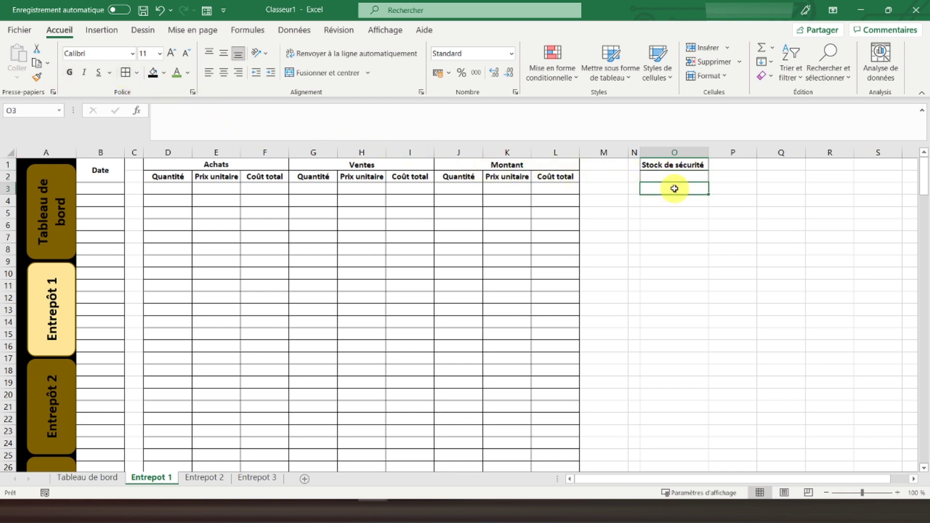
pyautogui.write("Nombre d'employé")
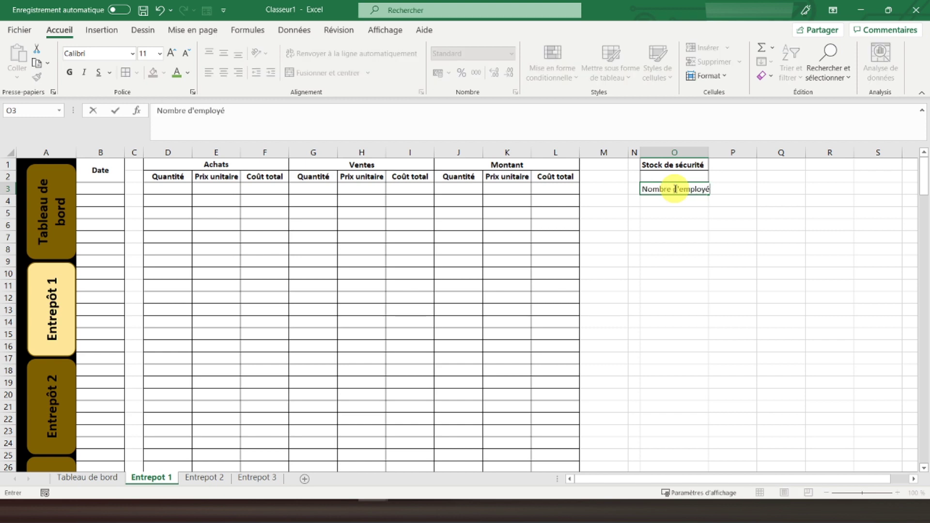
pyautogui.press('Return')
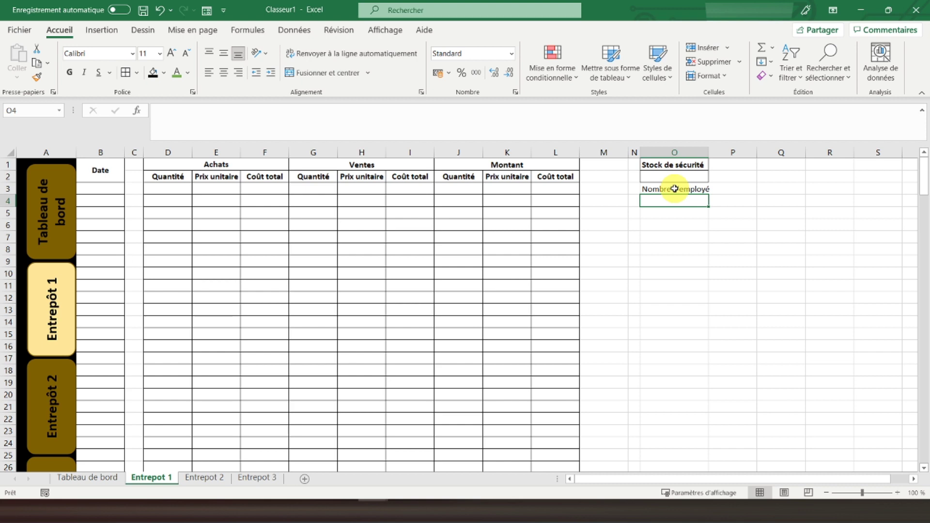
pyautogui.doubleClick(712, 156)
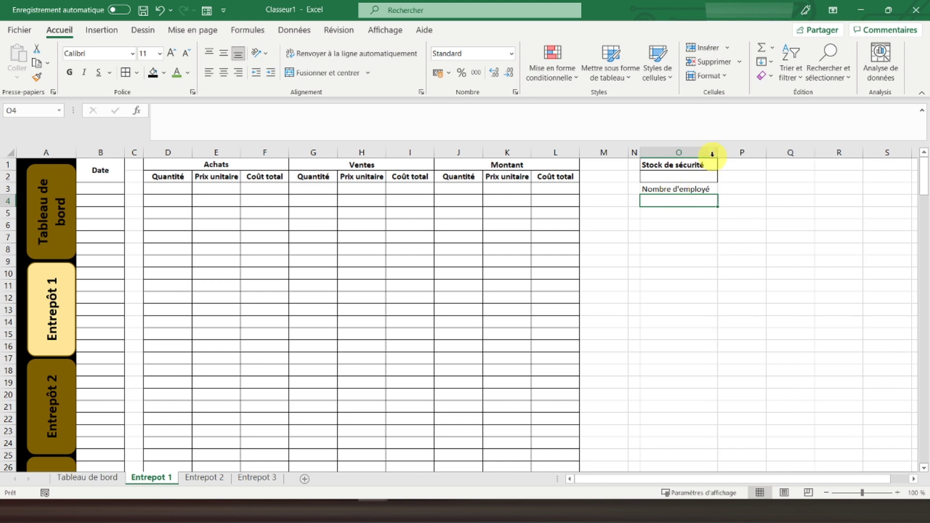
# - Add all borders to O3:O6 and make the Nombre d'employé header bold
pyautogui.moveTo(694, 190); pyautogui.dragTo(689, 222)
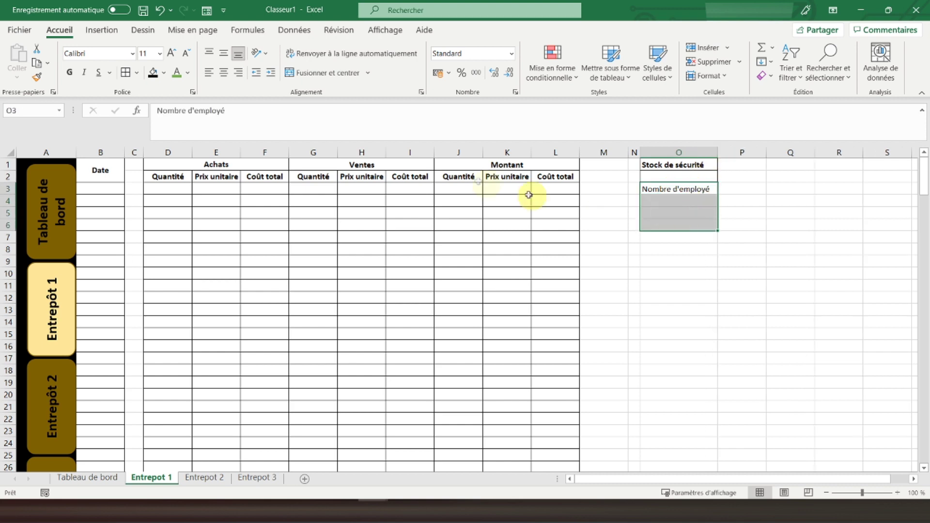
pyautogui.click(654, 189)
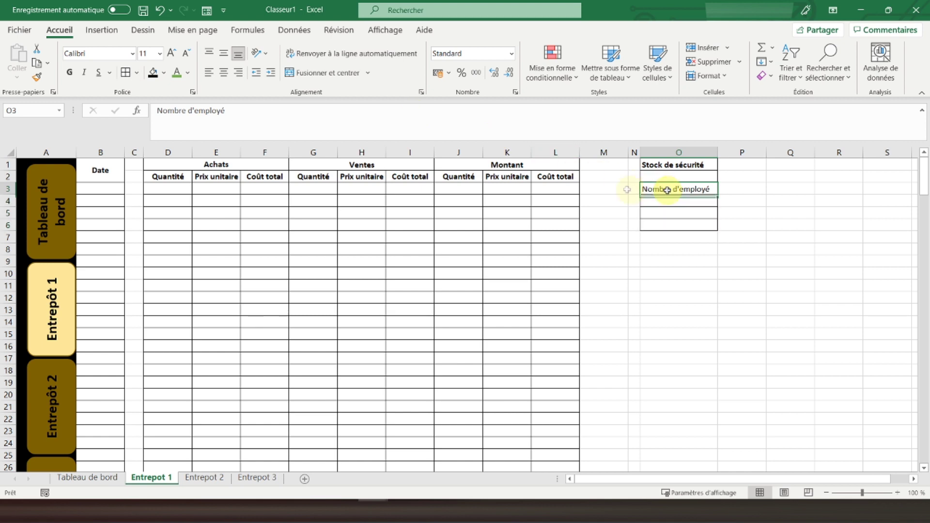
pyautogui.click(69, 74)
# - Enter the header Capacité entrepôt in O5, centre it horizontally and make it bold
pyautogui.click(675, 213)
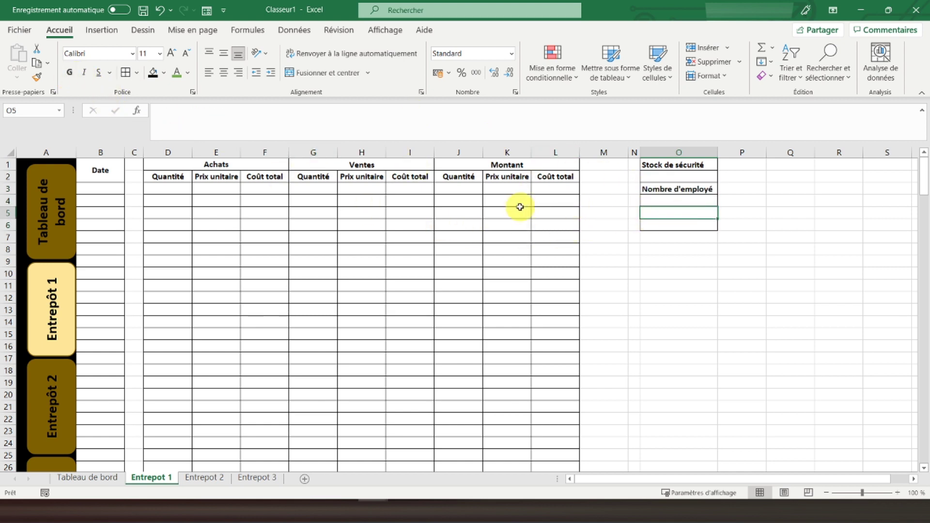
pyautogui.write('Capacité e')
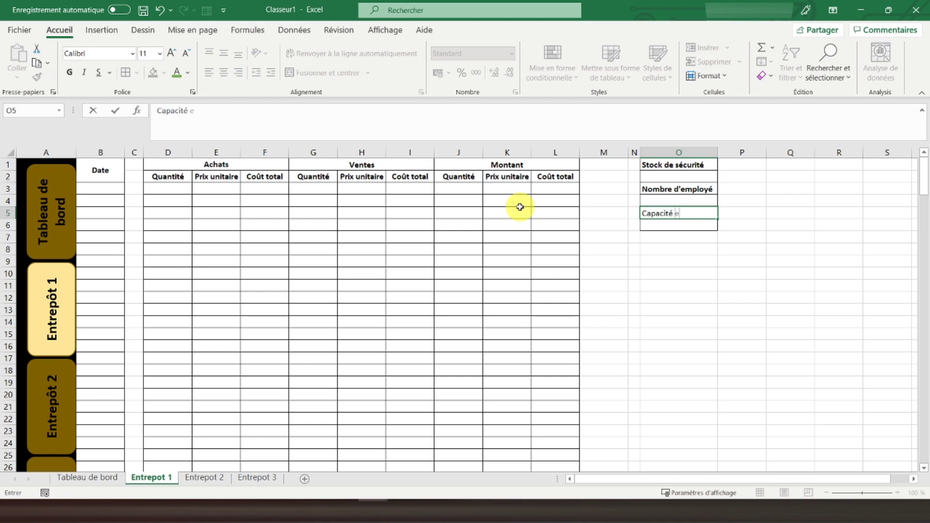
pyautogui.write('ntrepôt')
pyautogui.press('Return')
pyautogui.press('Up')
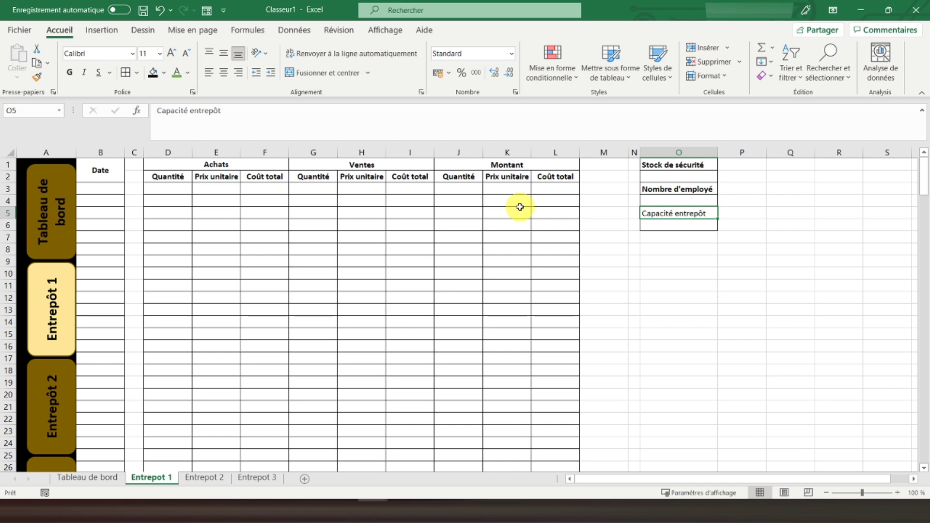
pyautogui.click(229, 75)
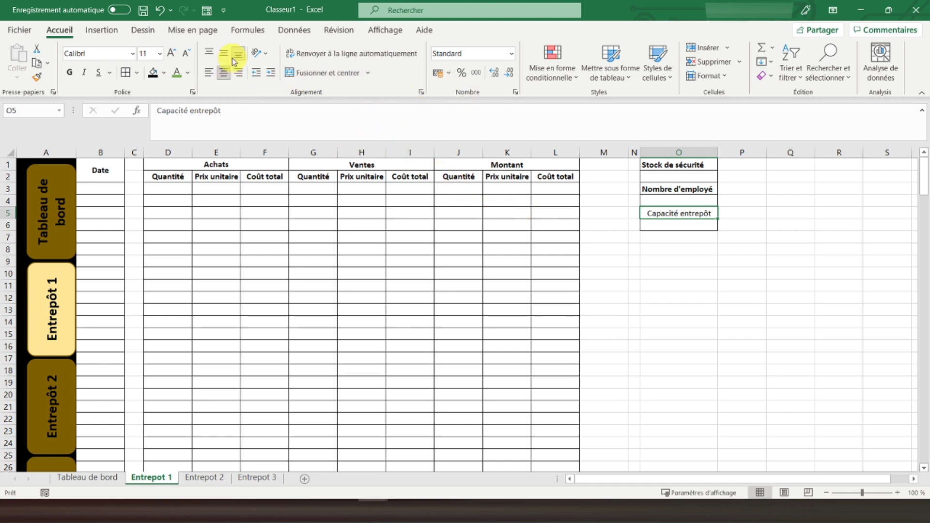
pyautogui.click(71, 73)
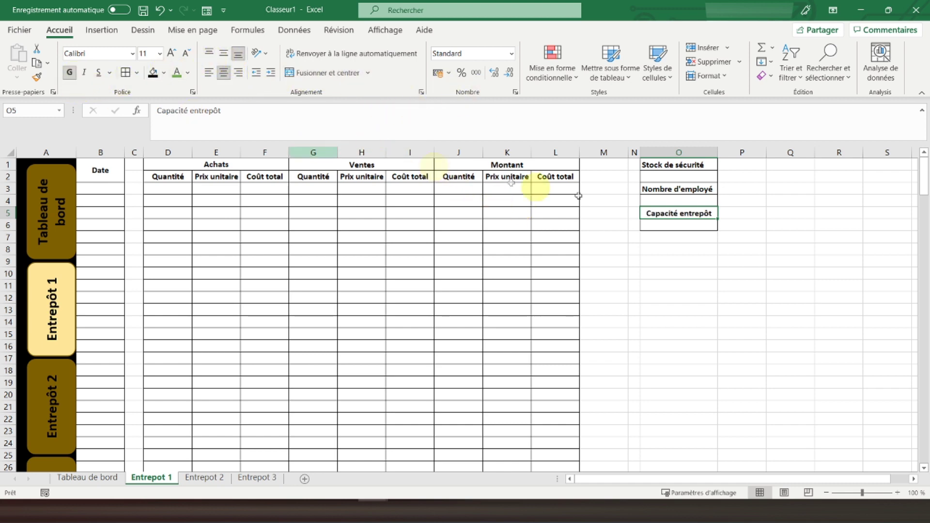
pyautogui.click(656, 228)
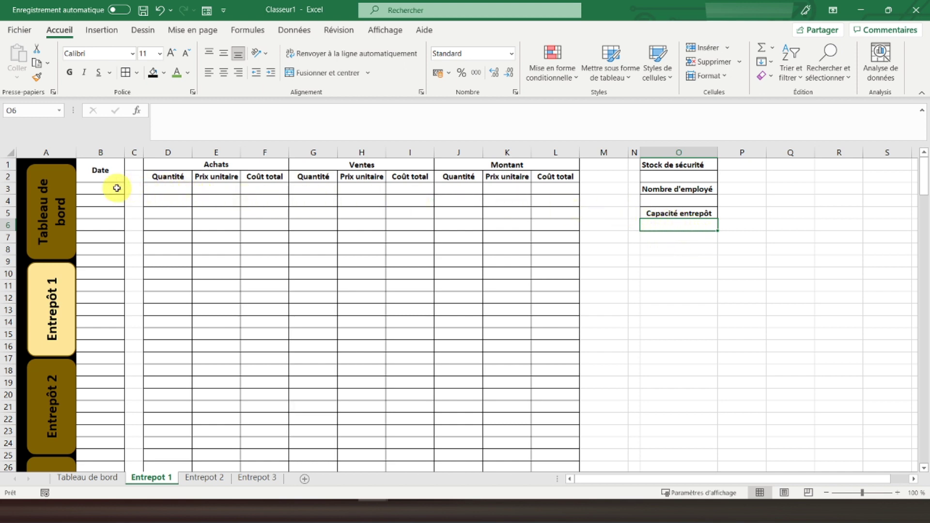
# - Apply the euro accounting number format to column F, testing it with a 0 in F3 and clearing that value
pyautogui.click(256, 152)
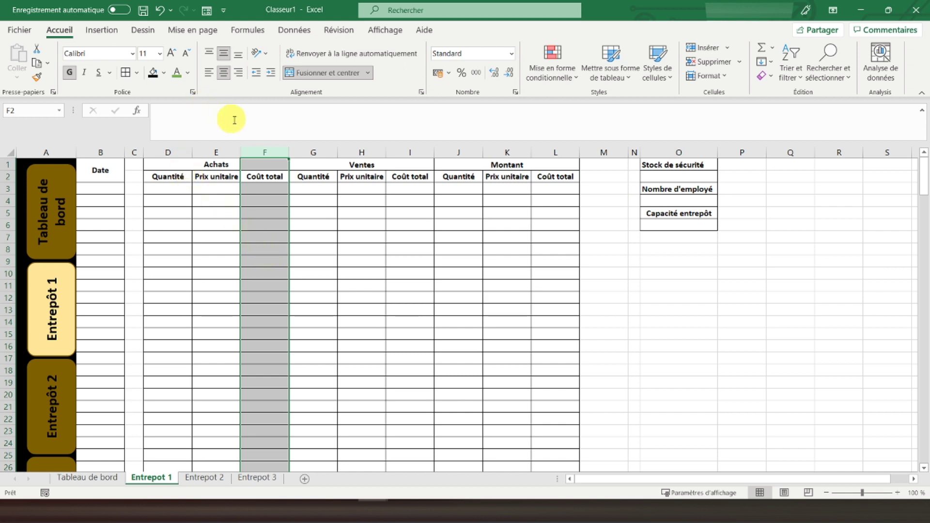
pyautogui.click(436, 71)
pyautogui.click(260, 189)
pyautogui.write('0')
pyautogui.press('Return')
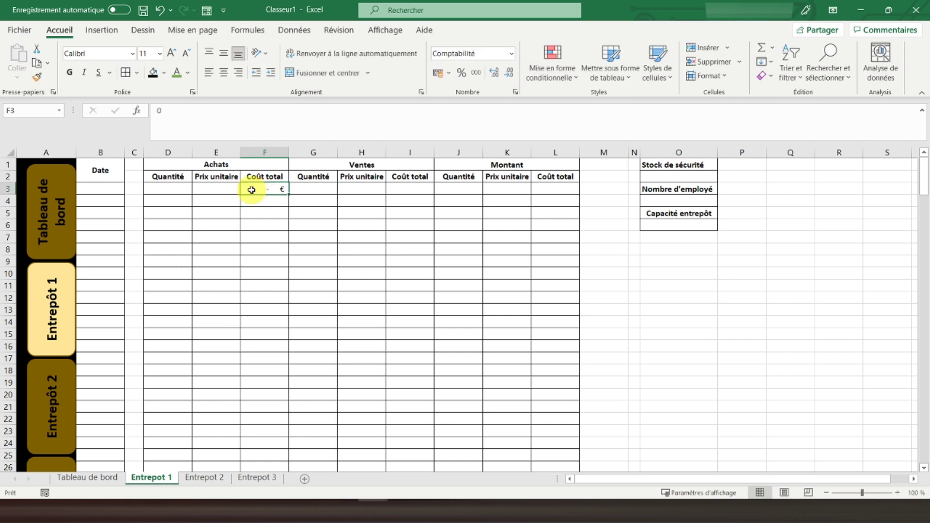
pyautogui.press('Delete')
# - Enter a test value of 1 in E3 and D3, and clear the one in D3
pyautogui.click(218, 184)
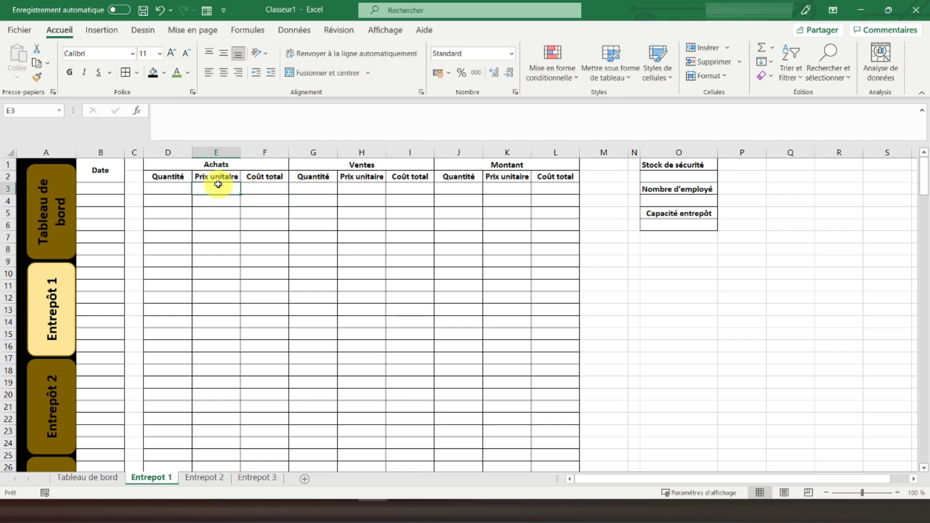
pyautogui.write('1')
pyautogui.click(179, 188)
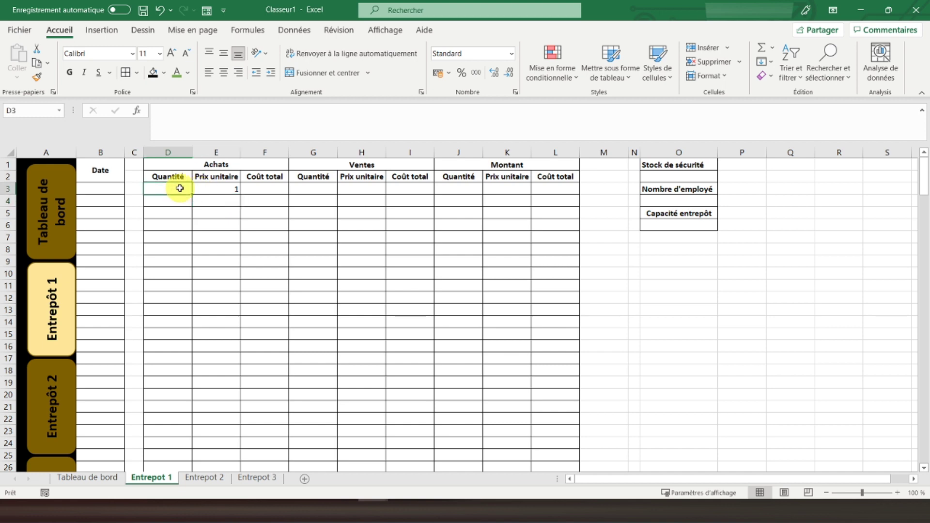
pyautogui.write('1')
pyautogui.press('Return')
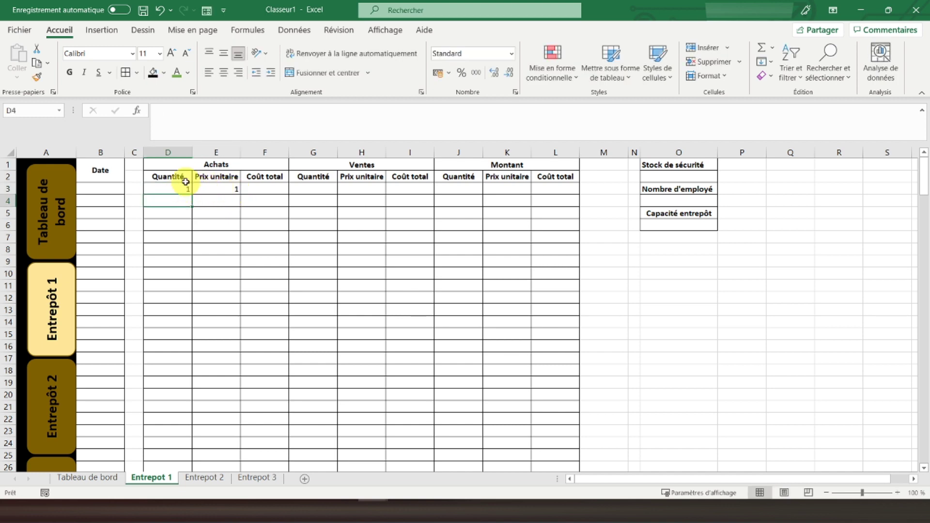
pyautogui.press('Delete')
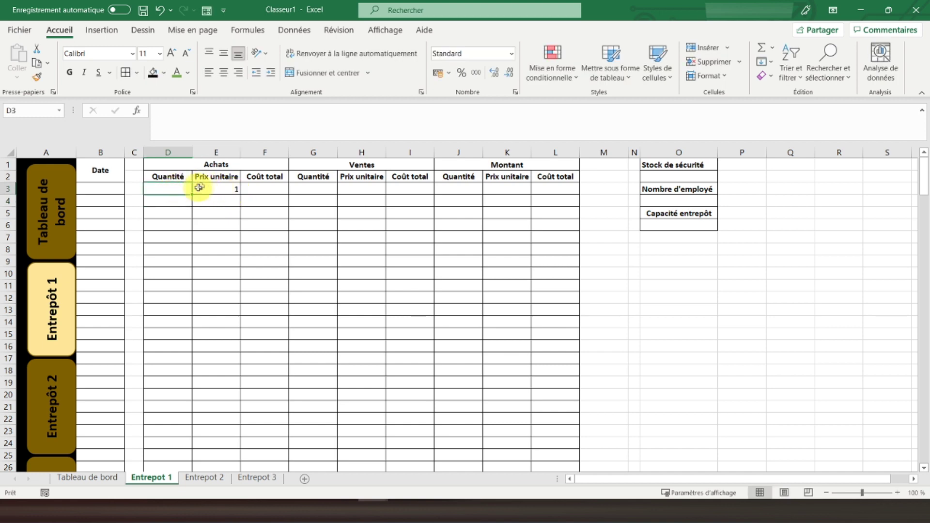
# - Apply the euro accounting number format to columns E, H:I and K:L
pyautogui.click(218, 152)
pyautogui.click(432, 78)
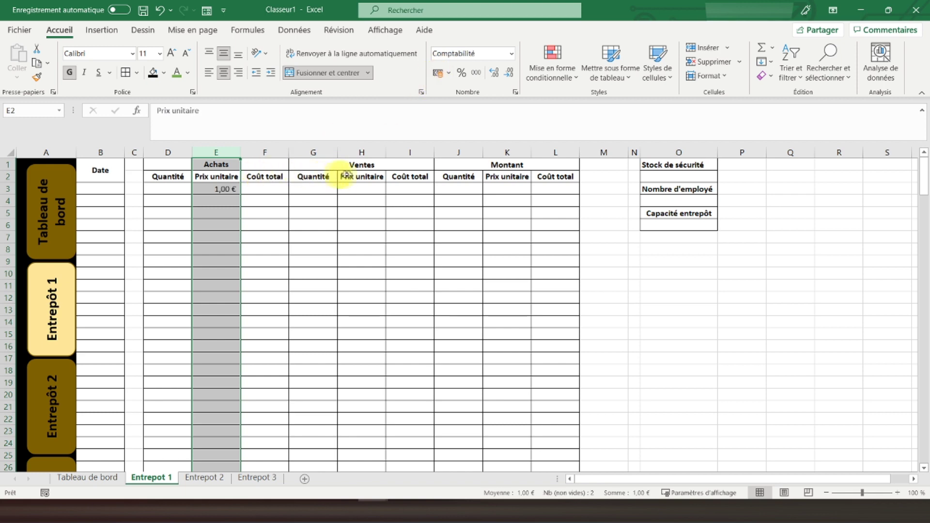
pyautogui.moveTo(352, 149); pyautogui.dragTo(389, 152)
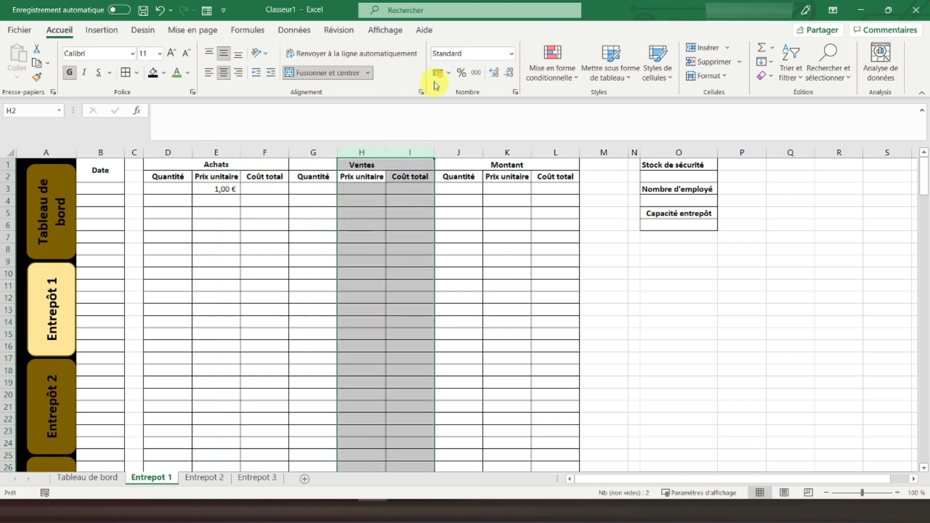
pyautogui.moveTo(513, 150); pyautogui.dragTo(546, 153)
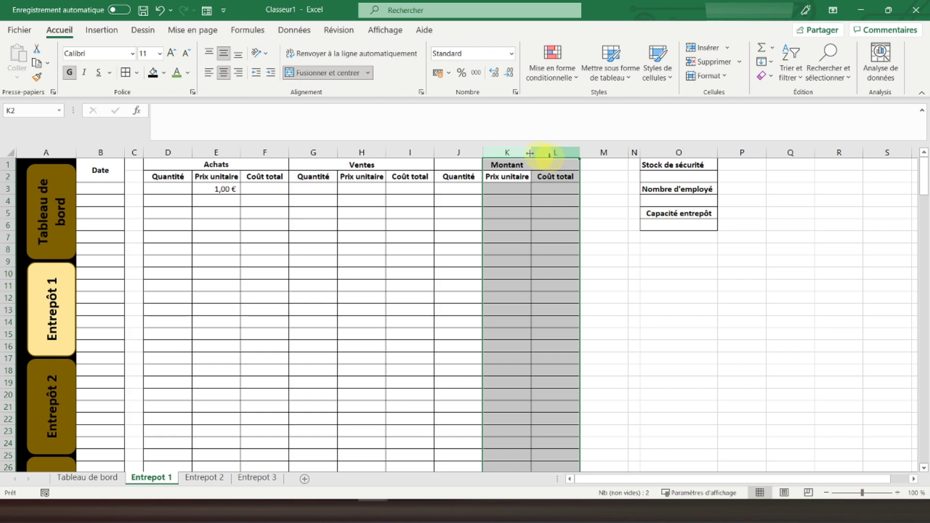
pyautogui.click(383, 244)
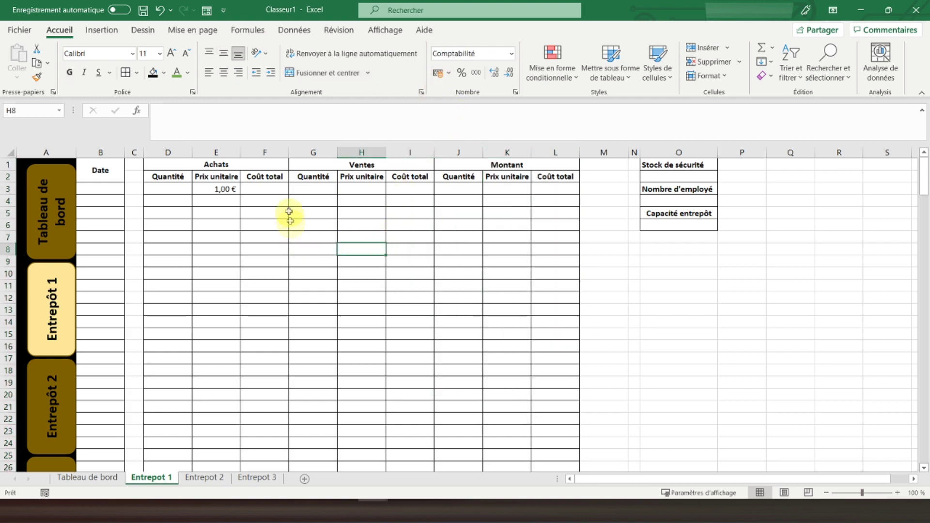
# - Fill the Coût total columns F, I and L with light grey down to row 200, leaving out header F2
pyautogui.moveTo(266, 189); pyautogui.dragTo(260, 445)
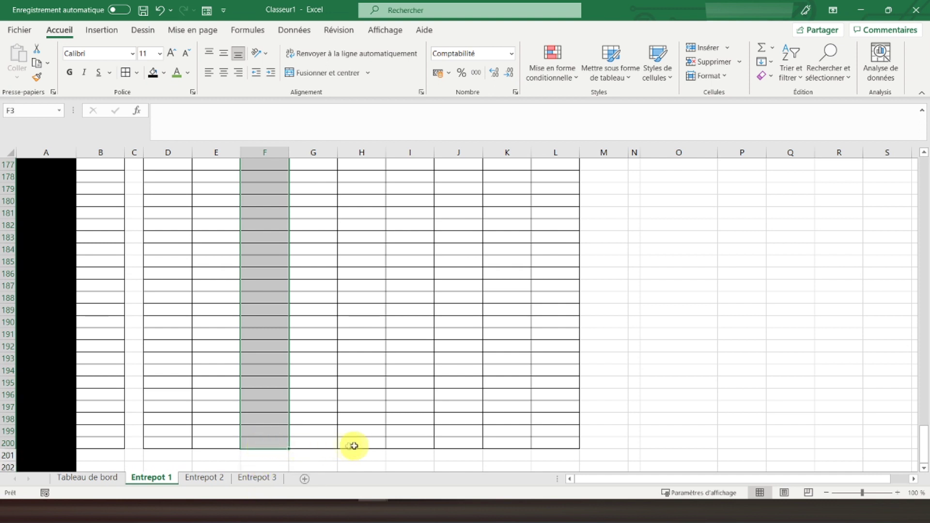
pyautogui.keyDown('ctrl'); pyautogui.moveTo(413, 439); pyautogui.dragTo(414, 178); pyautogui.keyUp('ctrl')
pyautogui.keyDown('ctrl'); pyautogui.moveTo(550, 176); pyautogui.dragTo(552, 426); pyautogui.keyUp('ctrl')
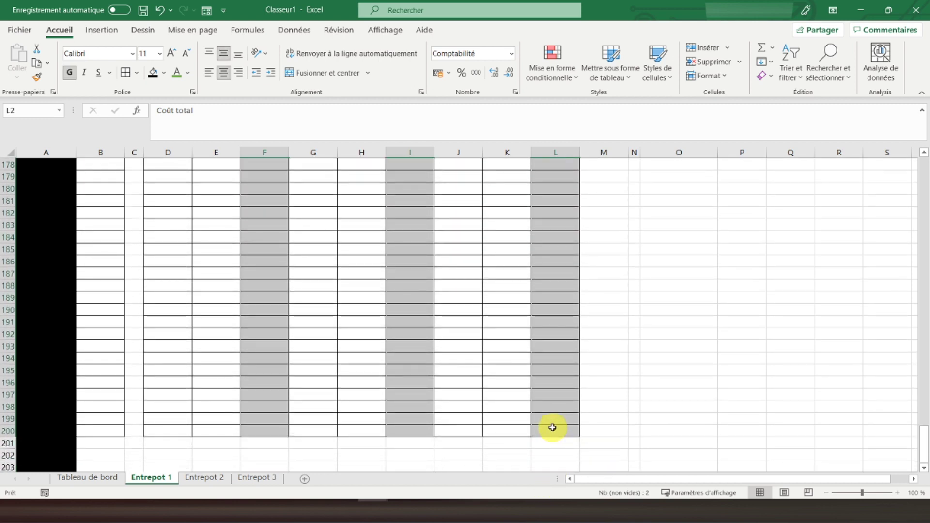
pyautogui.click(165, 73)
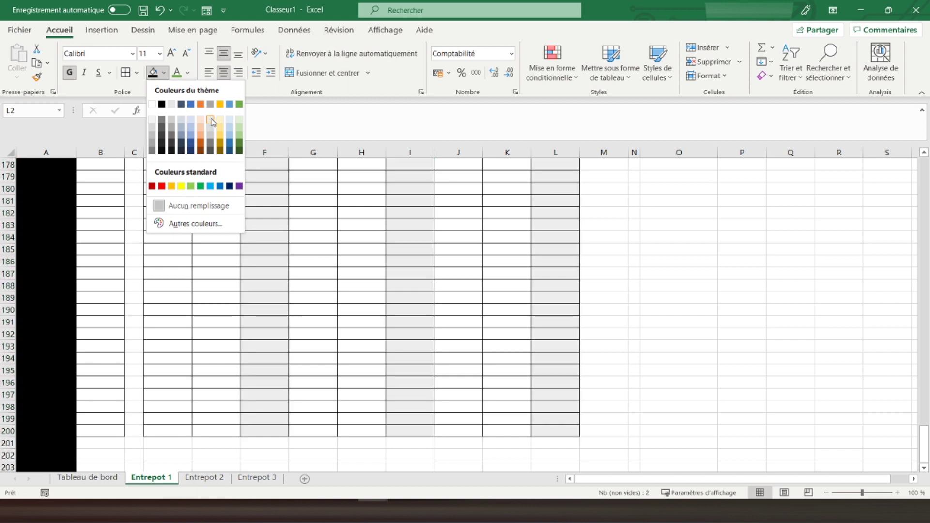
pyautogui.click(208, 126)
pyautogui.scroll(20, 246, 231)
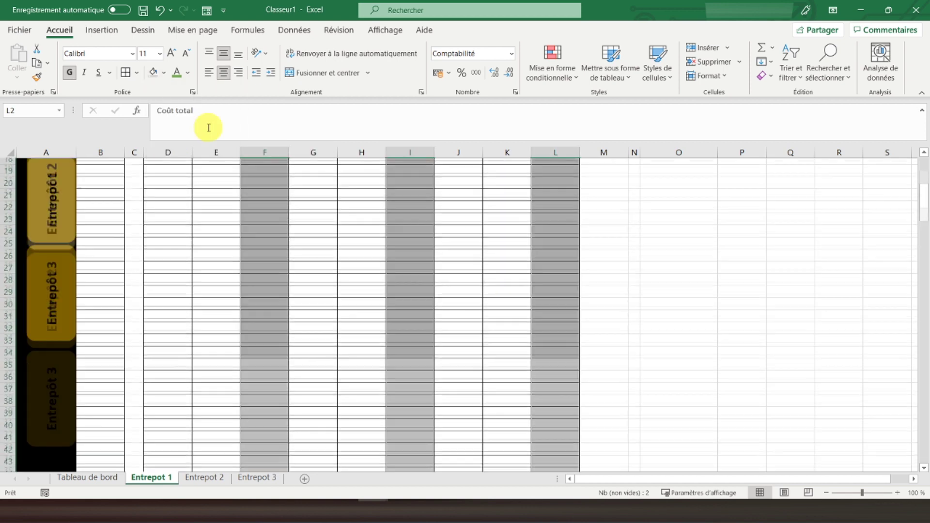
# - Fill the Coût total header in F2 with the same light grey and clear the test value in E3
pyautogui.click(261, 177)
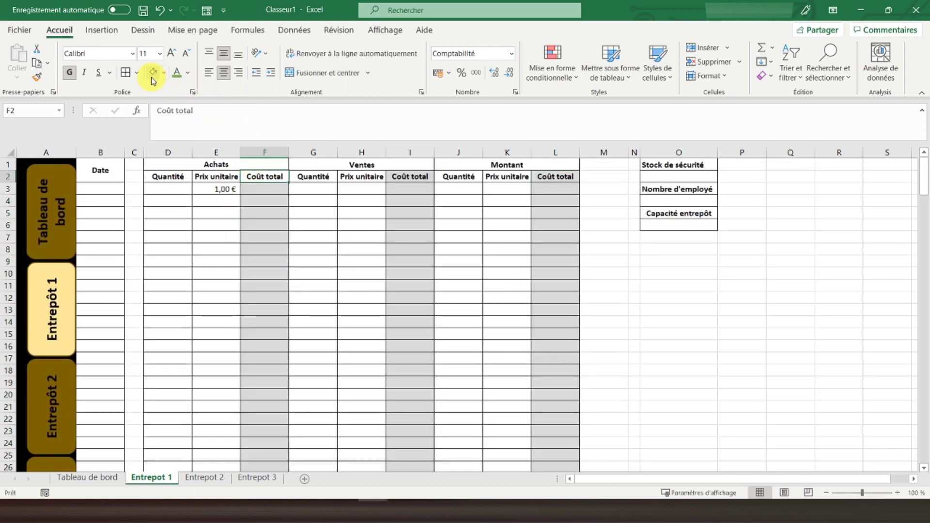
pyautogui.click(210, 201)
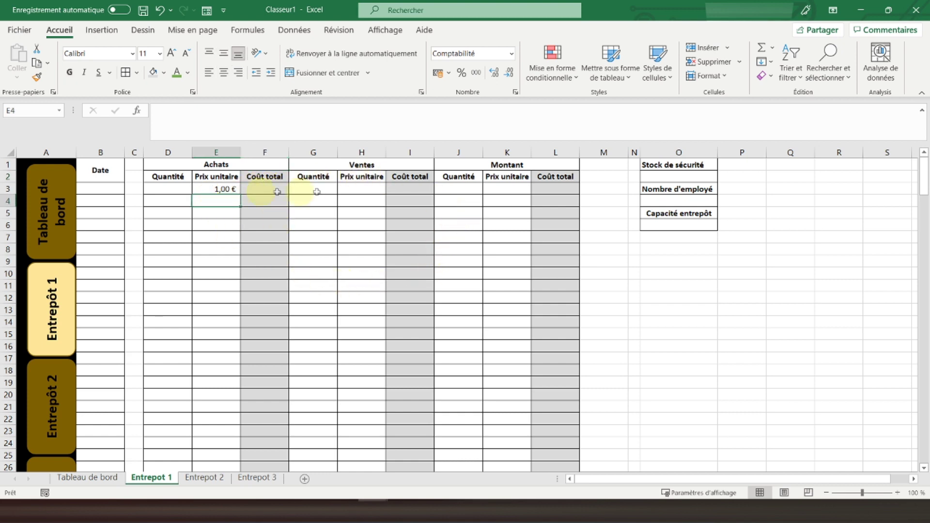
pyautogui.click(209, 190)
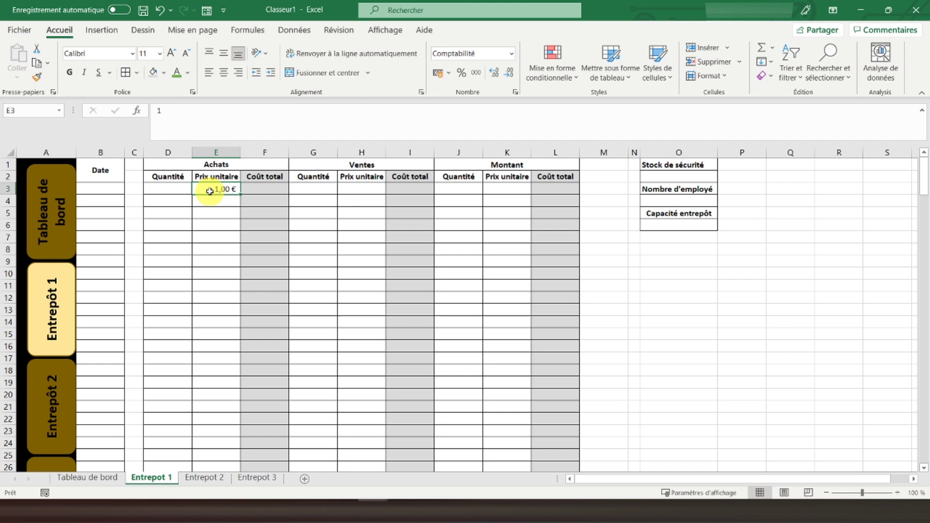
pyautogui.press('Delete')
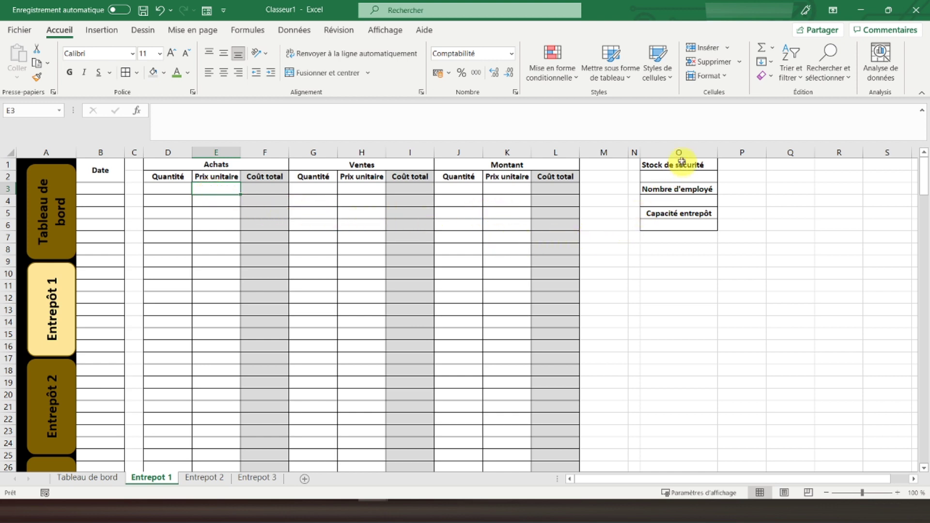
# - Centre the contents of O1:O6 horizontally and vertically
pyautogui.moveTo(681, 161); pyautogui.dragTo(677, 225)
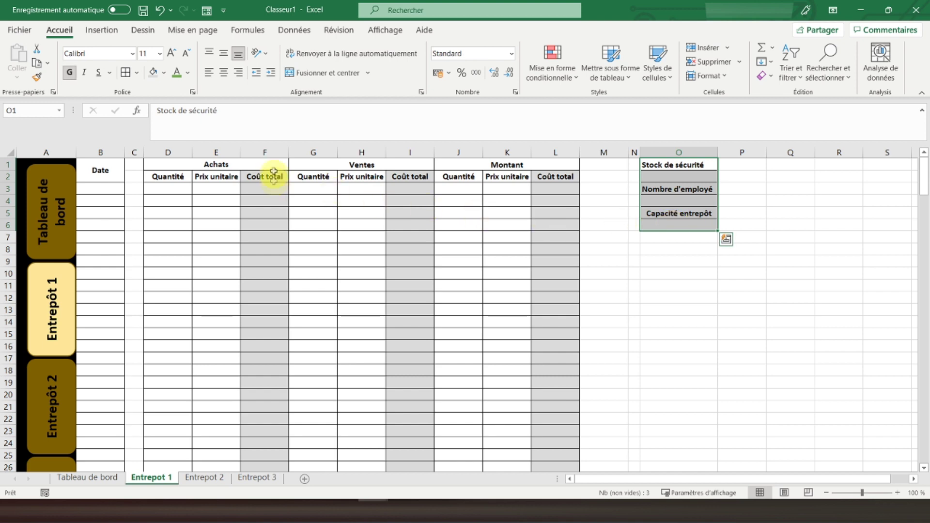
pyautogui.click(224, 74)
pyautogui.click(224, 54)
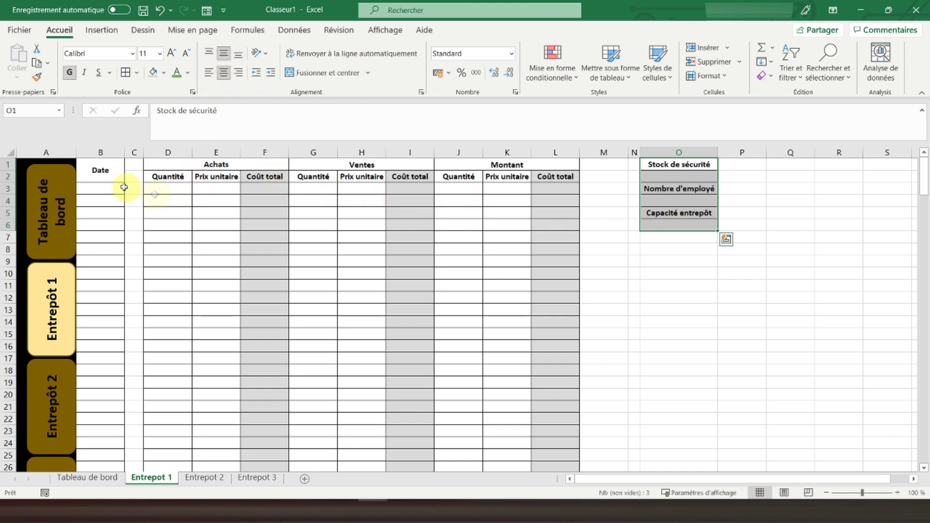
# - Hide the gridlines on the Entrepot 1 sheet
pyautogui.click(20, 163)
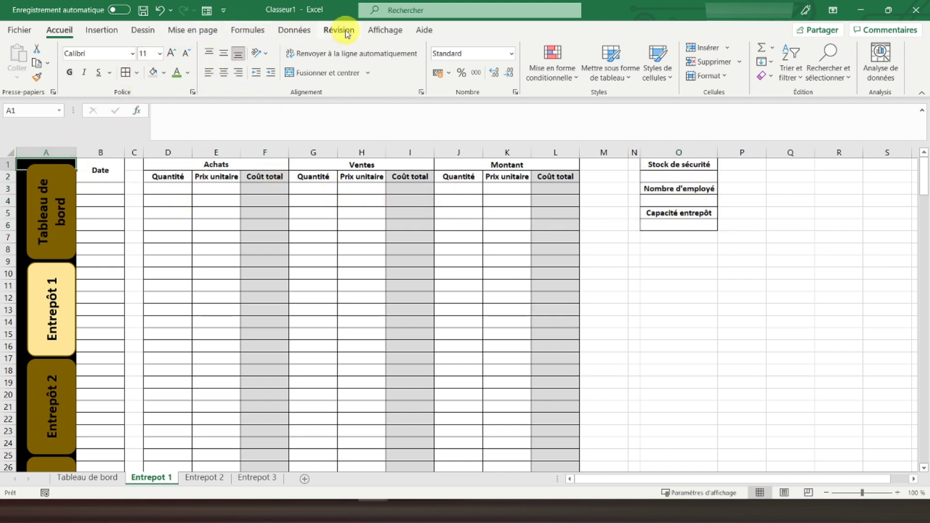
pyautogui.click(377, 30)
pyautogui.click(176, 74)
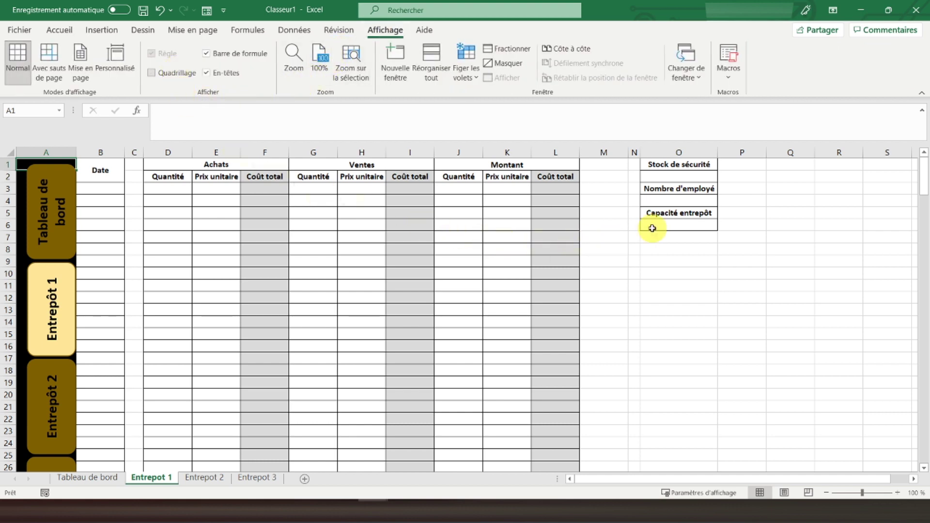
# - Copy columns B:O from the Entrepot 1 sheet and paste them into columns B:O of the Entrepot 2 sheet
pyautogui.moveTo(101, 153); pyautogui.dragTo(678, 154)
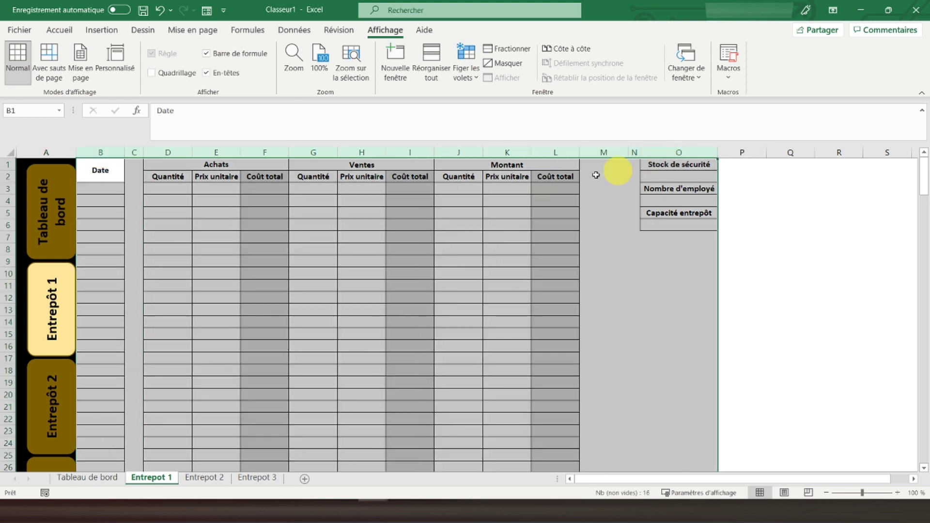
pyautogui.rightClick(458, 205)
pyautogui.click(490, 230)
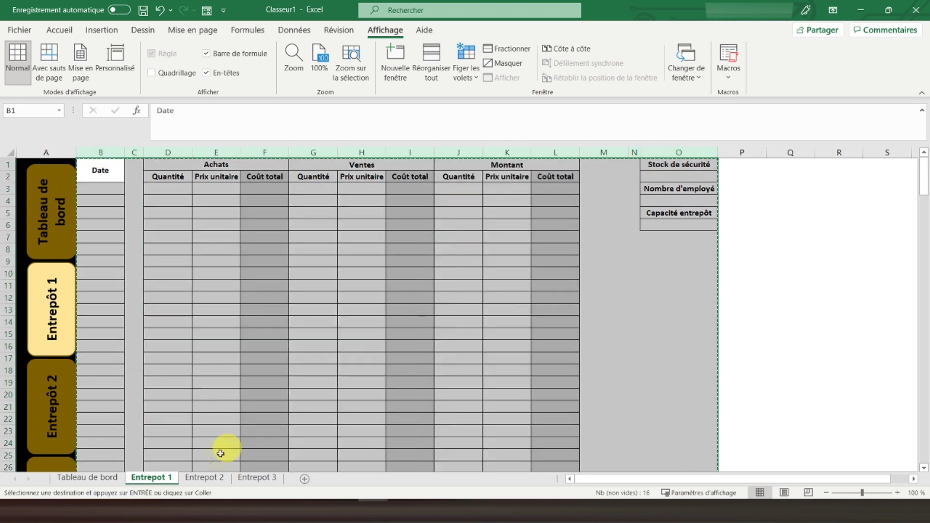
pyautogui.click(197, 478)
pyautogui.moveTo(101, 153); pyautogui.dragTo(714, 161)
pyautogui.rightClick(715, 163)
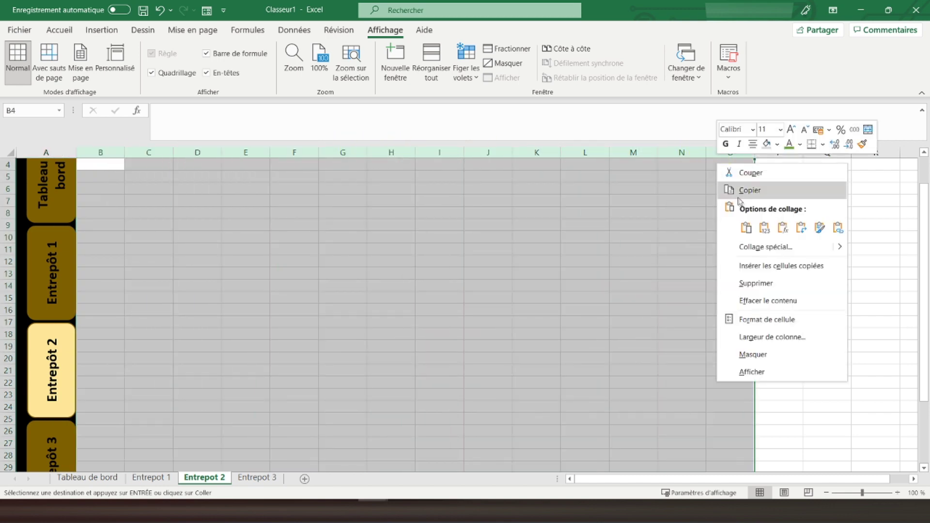
pyautogui.click(746, 229)
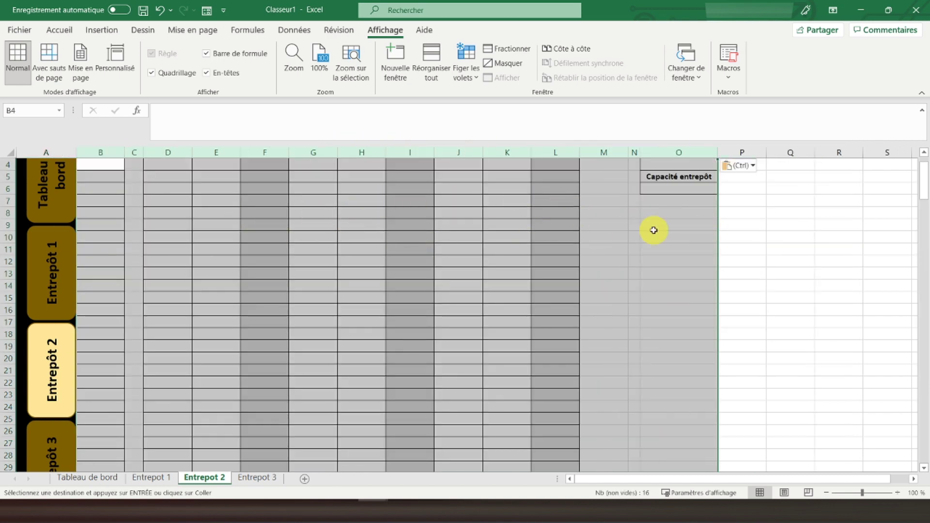
pyautogui.scroll(1, 654, 230)
# - Paste the copied warehouse columns into columns B:O of the Entrepot 3 sheet
pyautogui.click(250, 477)
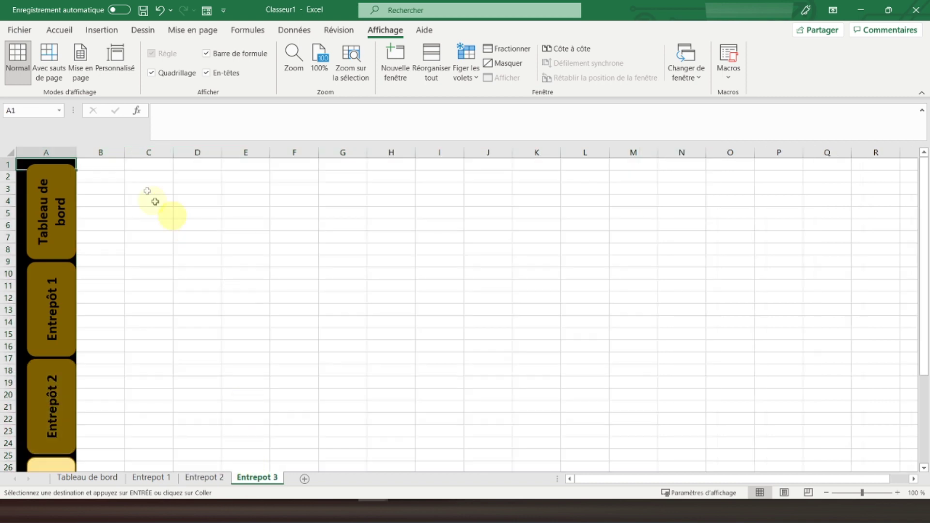
pyautogui.moveTo(100, 152); pyautogui.dragTo(716, 154)
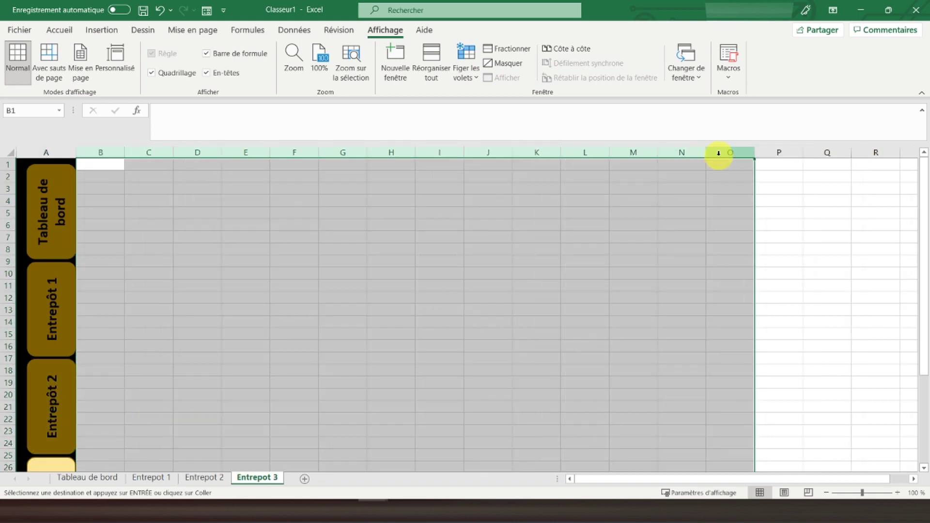
pyautogui.rightClick(719, 156)
pyautogui.click(747, 222)
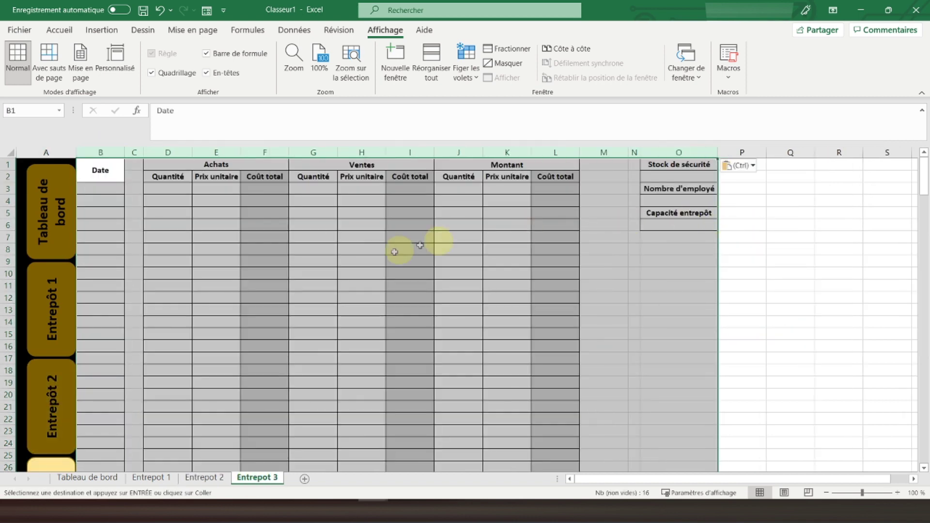
# - Hide the gridlines on the Entrepot 3 and Entrepot 2 sheets
pyautogui.click(22, 163)
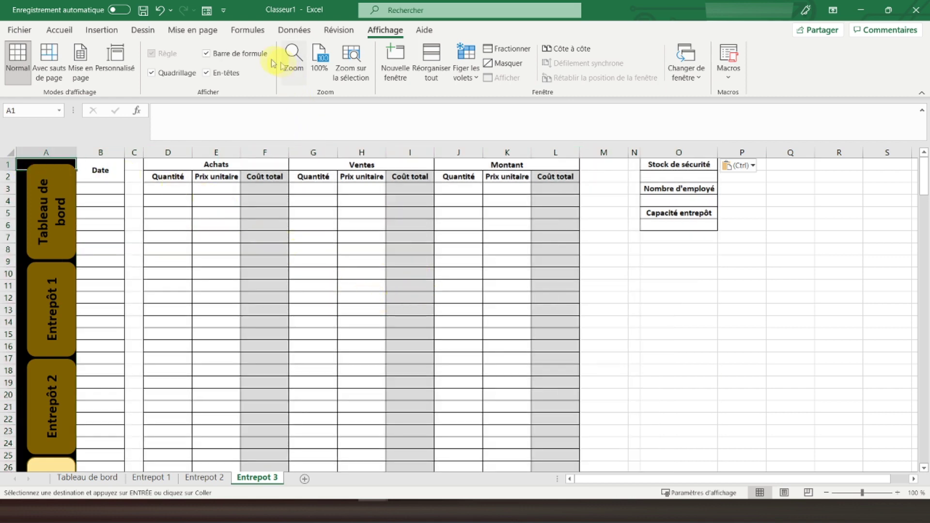
pyautogui.click(188, 79)
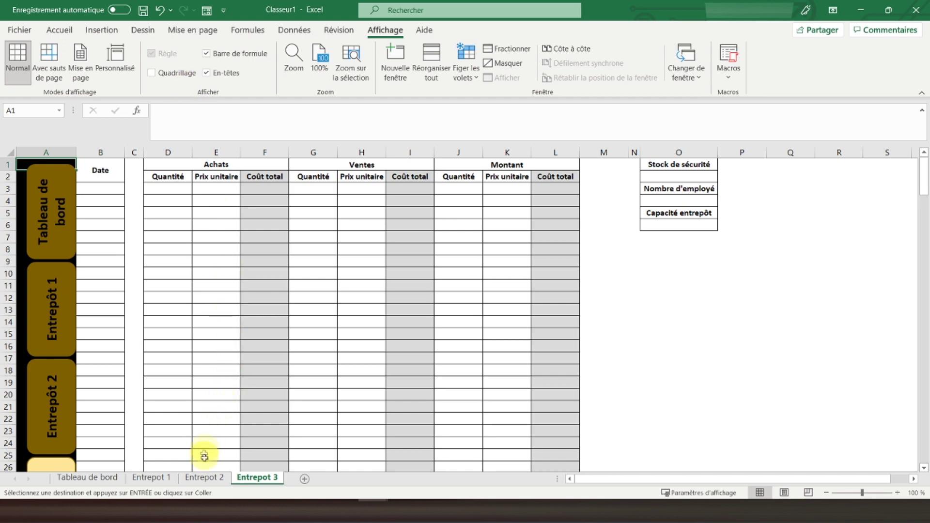
pyautogui.click(200, 477)
pyautogui.click(172, 74)
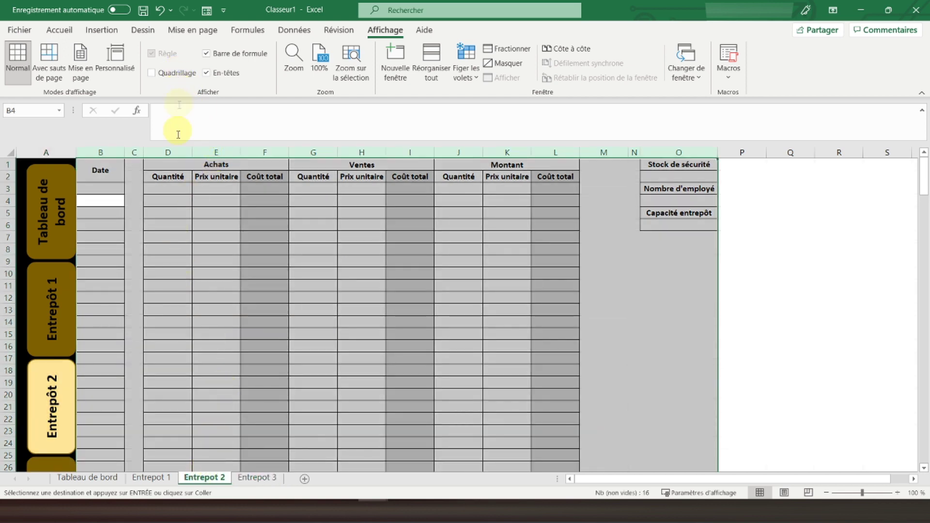
pyautogui.click(20, 165)
# - Hide the gridlines on the Tableau de bord sheet
pyautogui.click(87, 477)
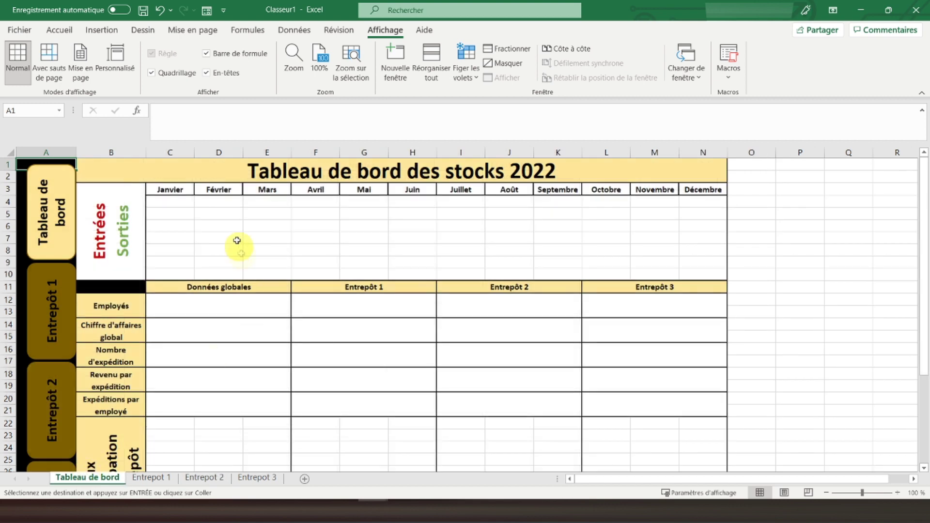
pyautogui.click(172, 75)
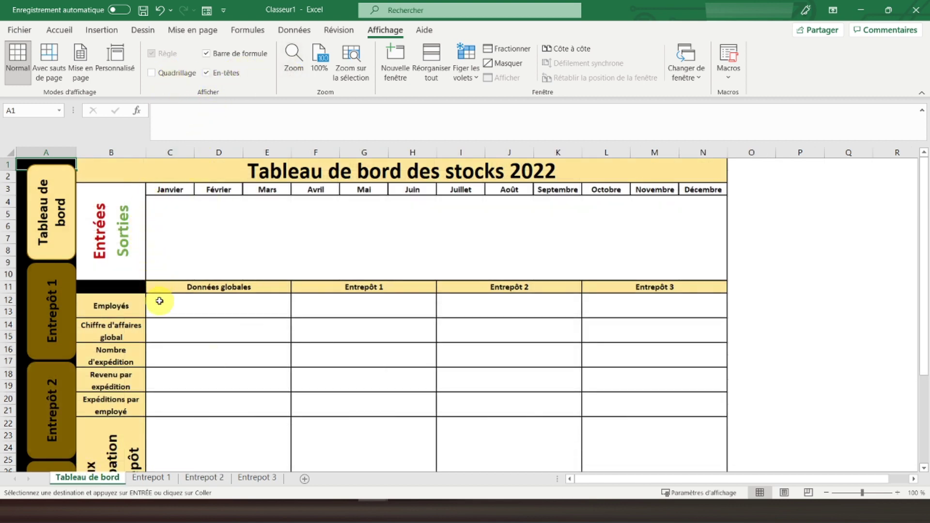
pyautogui.scroll(-4, 159, 300)
pyautogui.scroll(4, 159, 301)
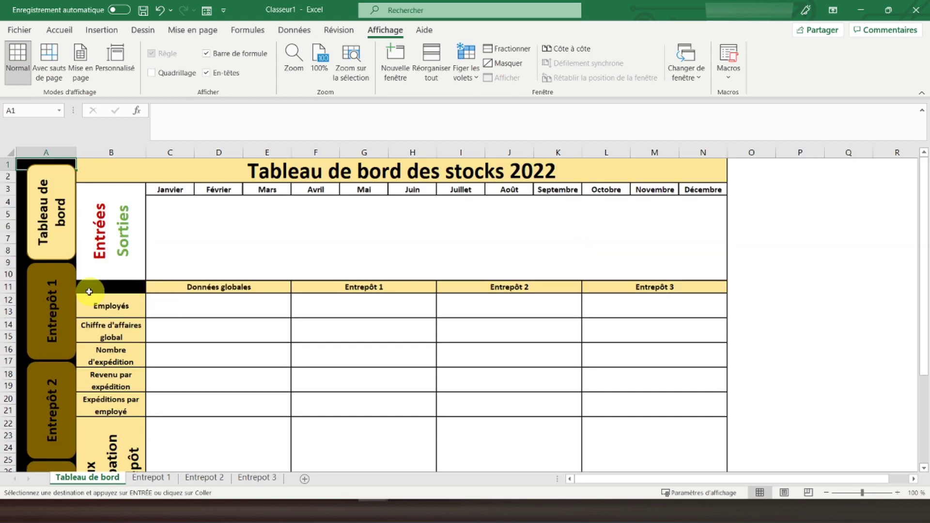
# - Check the linked navigation shapes and the layout by visiting each warehouse sheet and returning to the Tableau de bord sheet
pyautogui.click(54, 295)
pyautogui.click(53, 387)
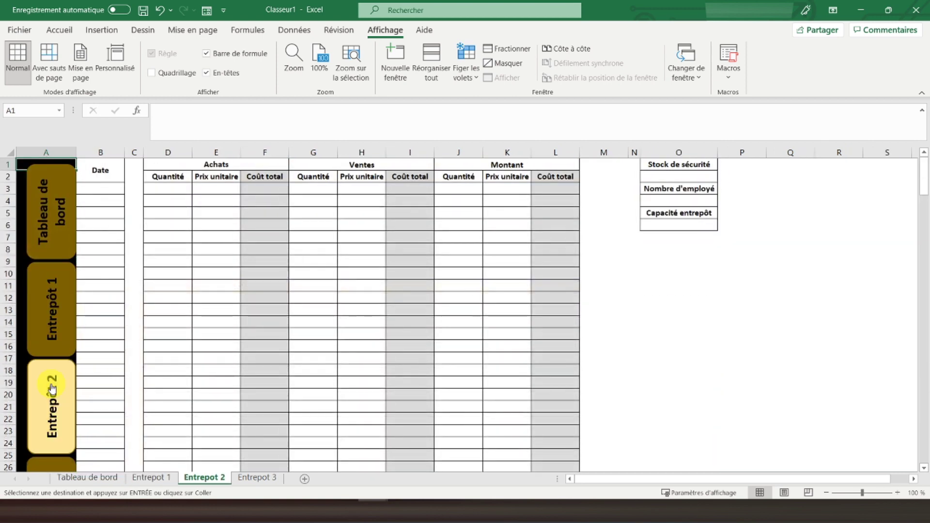
pyautogui.click(51, 464)
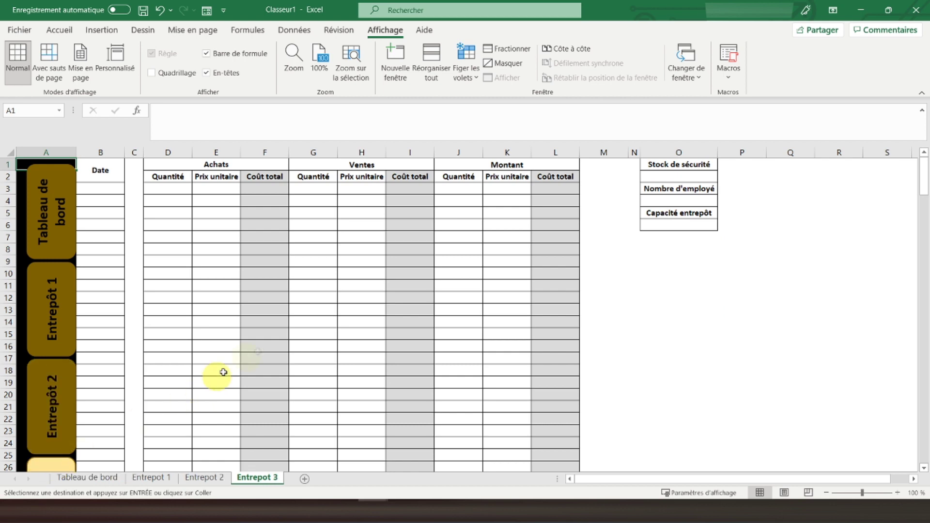
pyautogui.scroll(-3, 209, 355)
pyautogui.scroll(3, 210, 355)
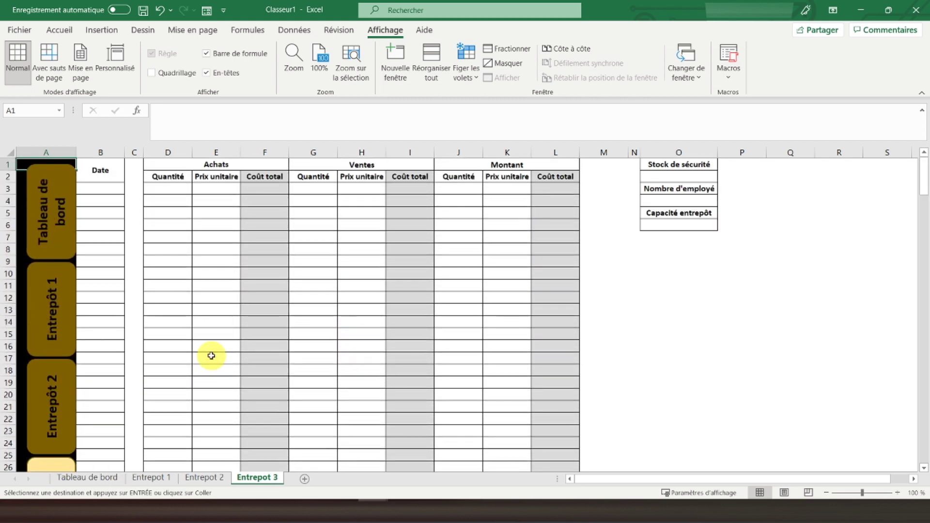
pyautogui.click(51, 402)
pyautogui.click(54, 318)
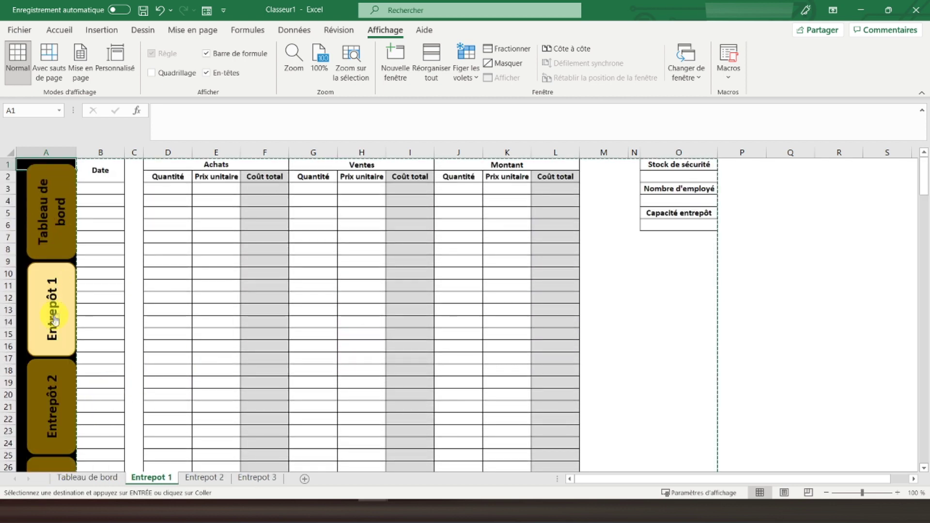
pyautogui.click(53, 200)
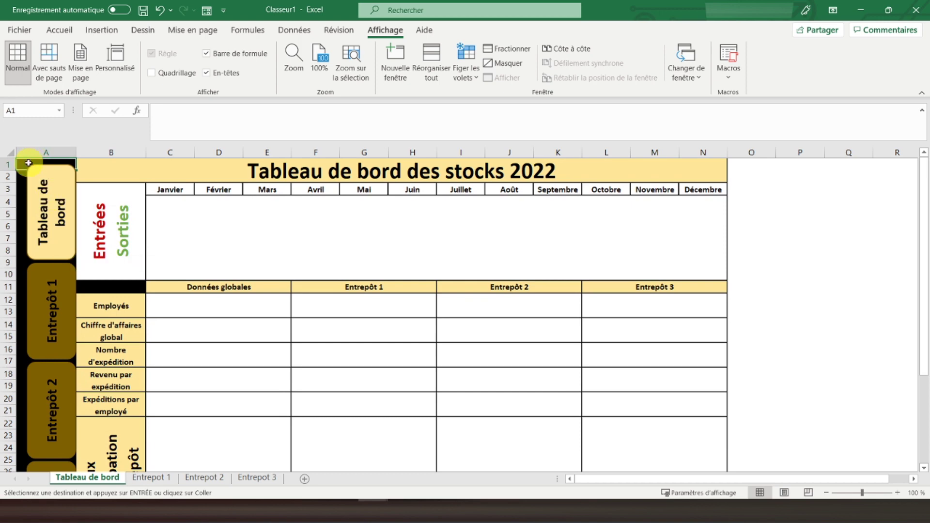
pyautogui.click(59, 29)
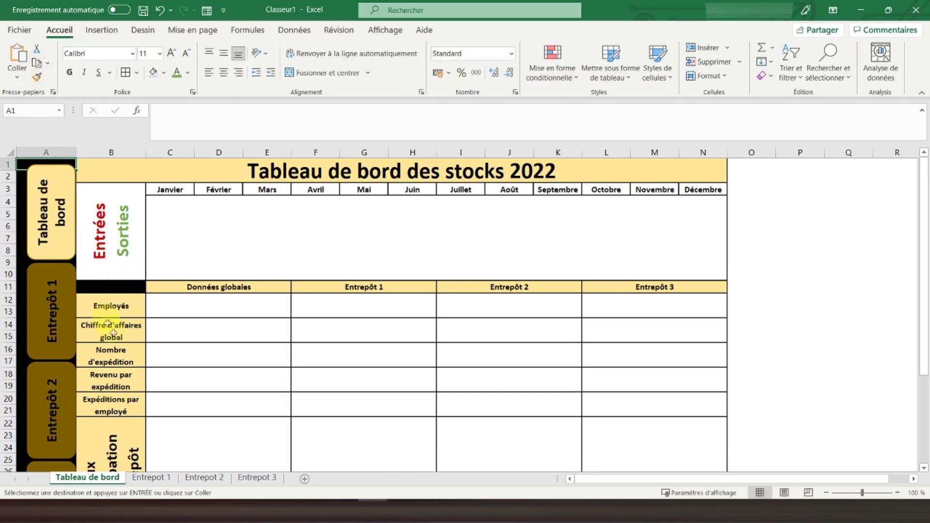